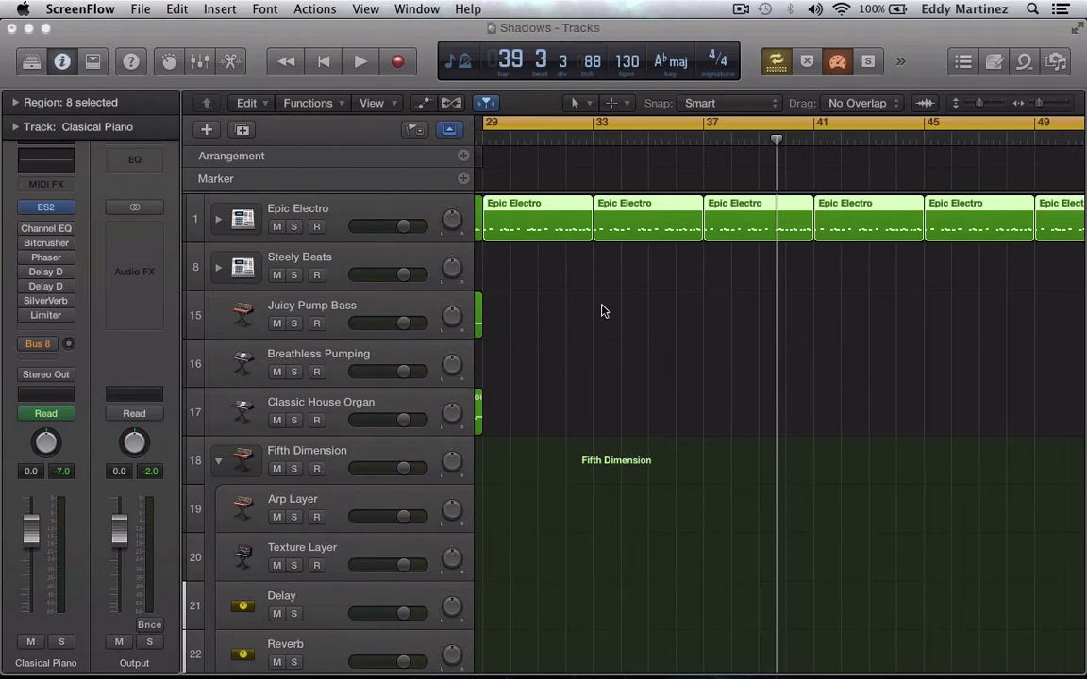
# Step: Return the playhead to bar 29 with no regions selected, and narrow the track header column
pyautogui.press('Return')
pyautogui.click(603, 312)
pyautogui.press('Return')
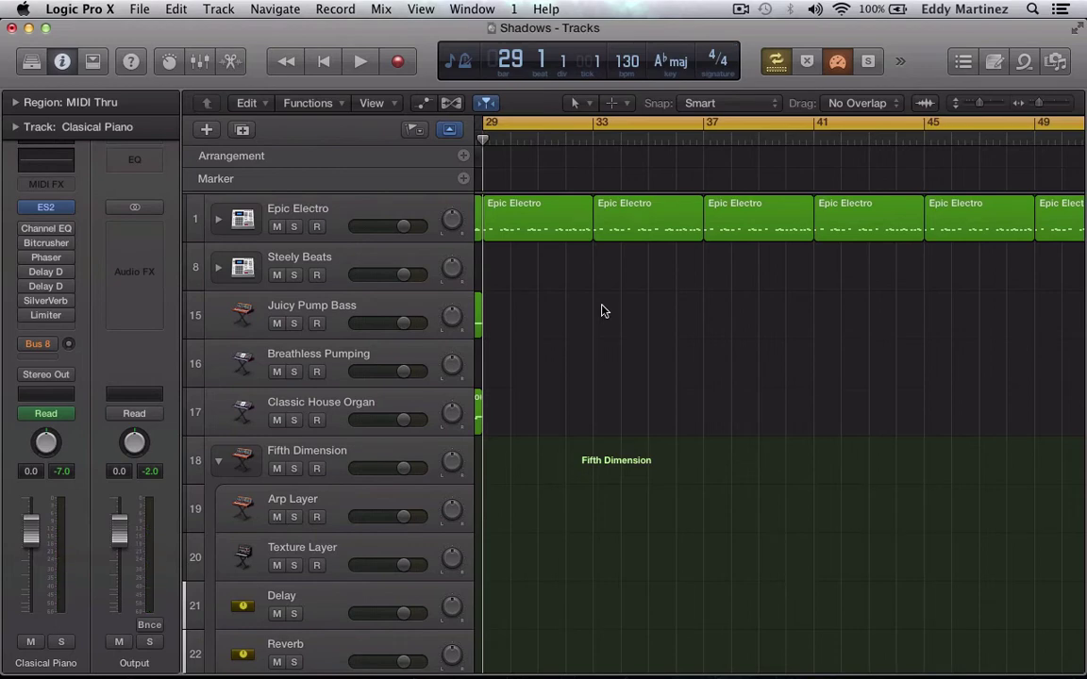
pyautogui.press('Return')
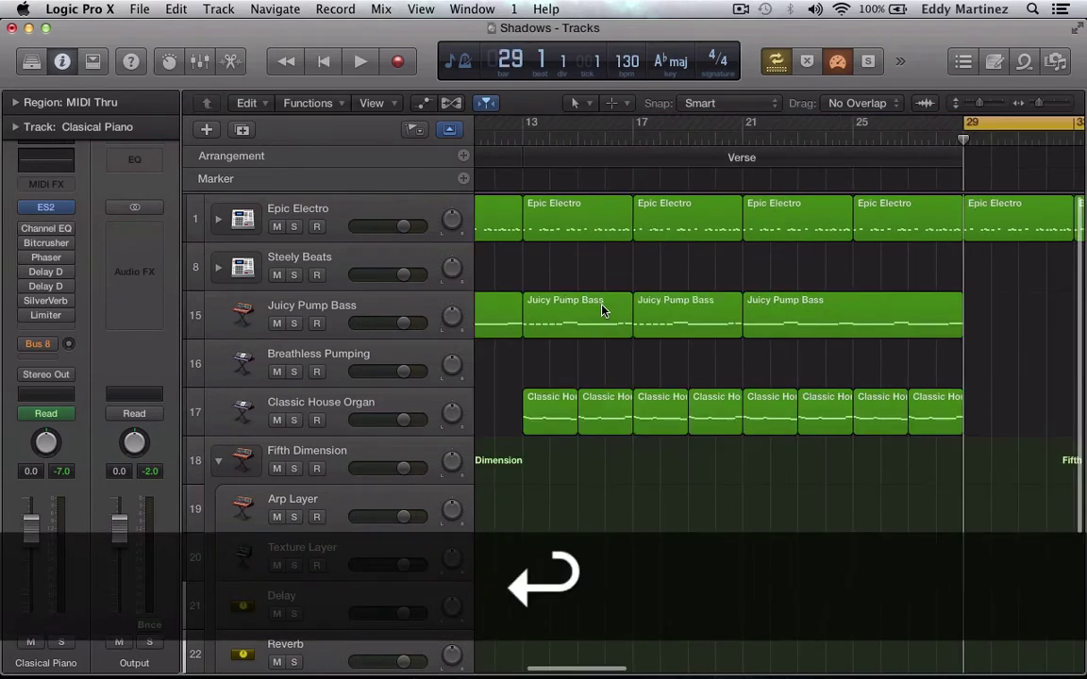
pyautogui.hscroll(5, 869, 523)
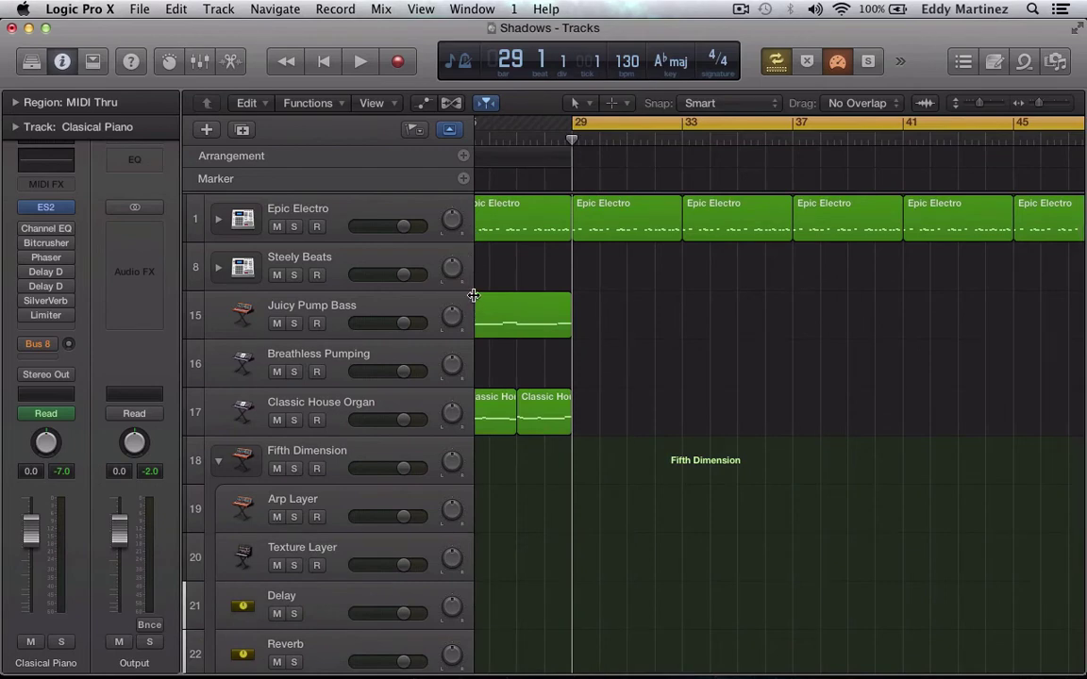
pyautogui.moveTo(473, 295); pyautogui.dragTo(169, 320)
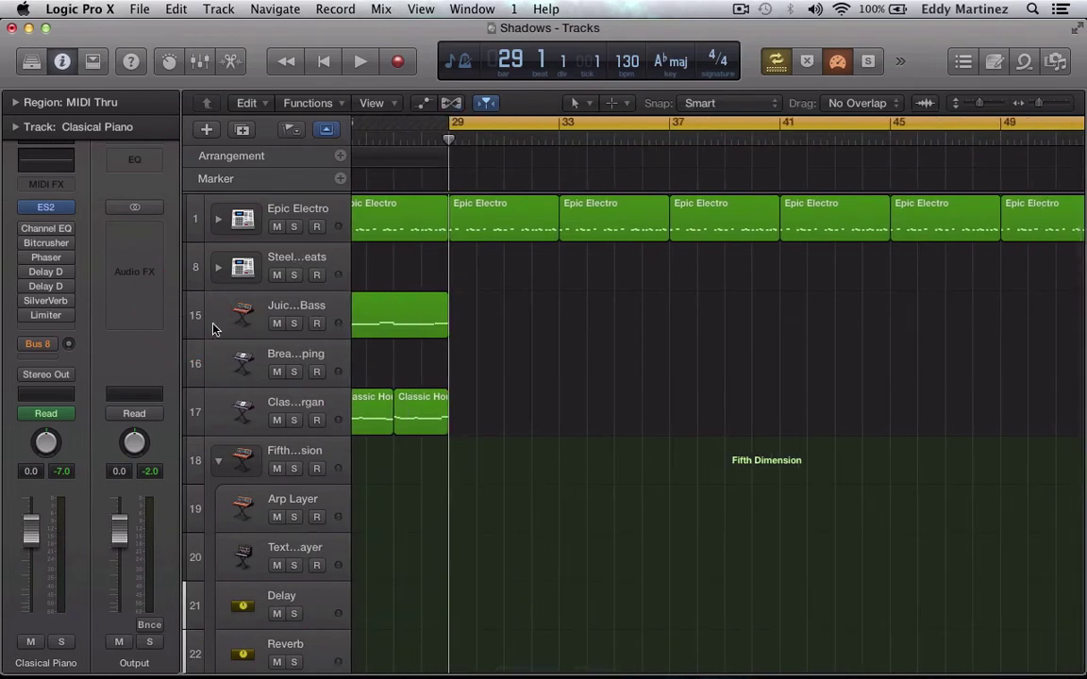
# Step: Record a four-bar chord progression on the Clasical Piano track starting at bar 29, and return the playhead to the start
pyautogui.click(396, 61)
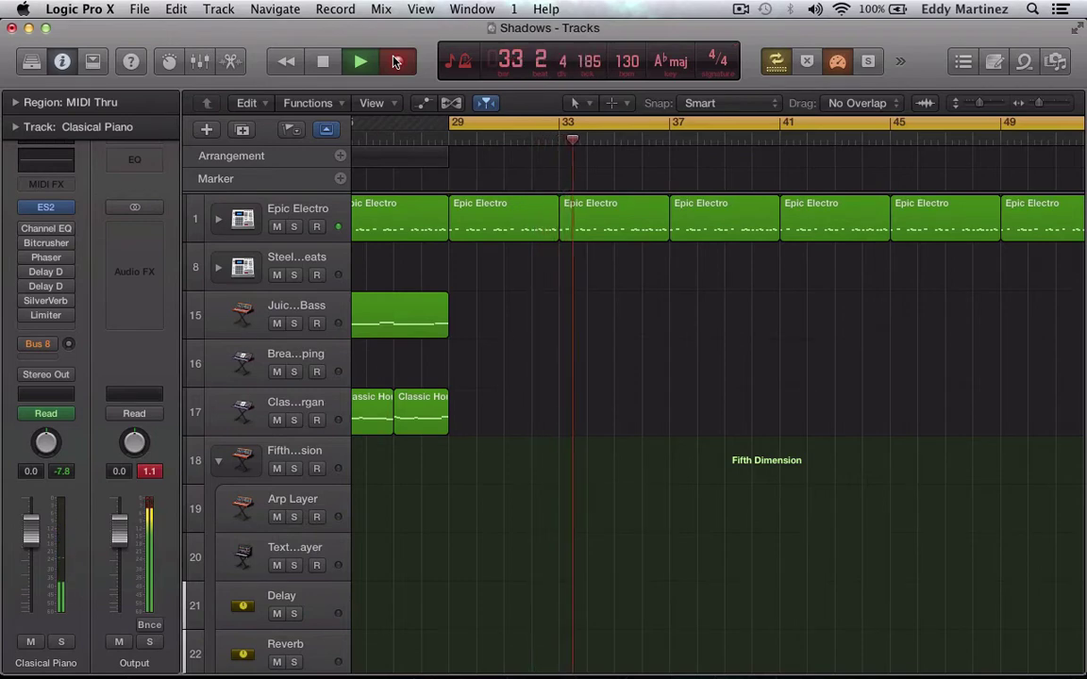
pyautogui.press('space')
pyautogui.press('Return')
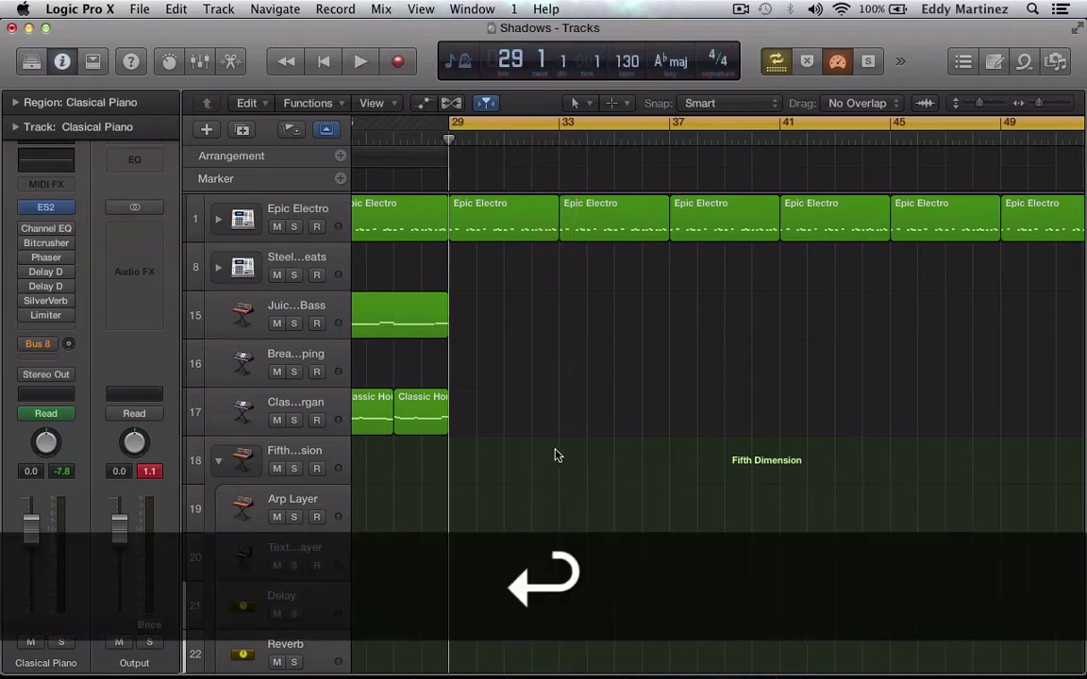
# Step: Set the cycle range to the Clasical Piano region at bars 29 to 33 and open the region in the Piano Roll
pyautogui.scroll(-5, 545, 481)
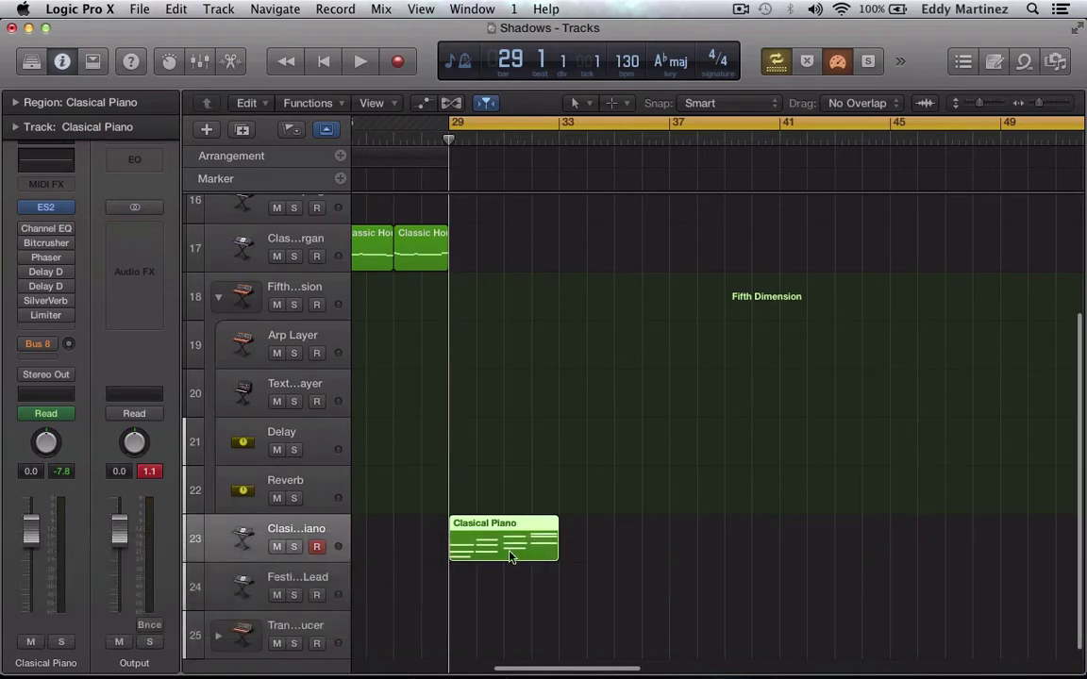
pyautogui.press('u')
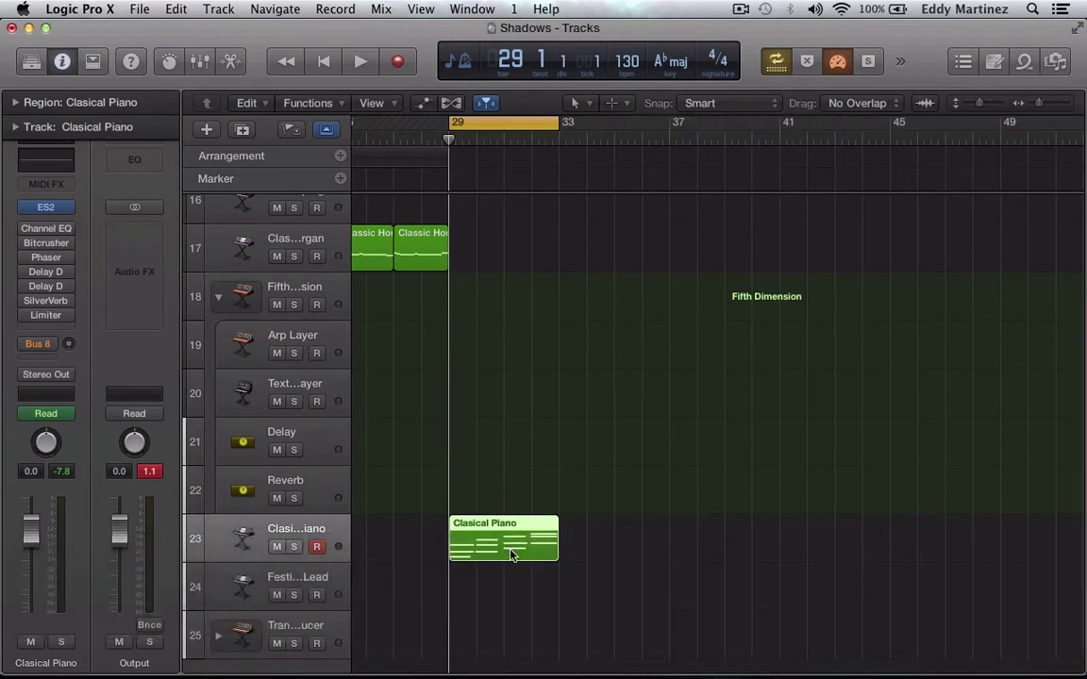
pyautogui.scroll(-1, 510, 556)
pyautogui.click(511, 556)
pyautogui.click(518, 503)
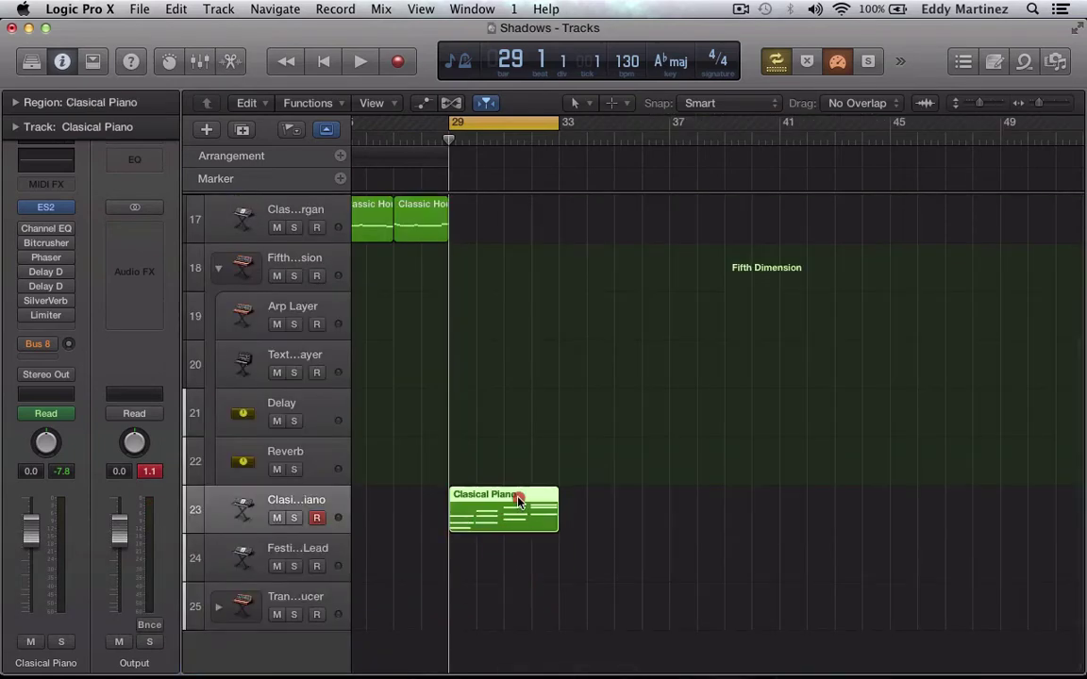
pyautogui.doubleClick(518, 503)
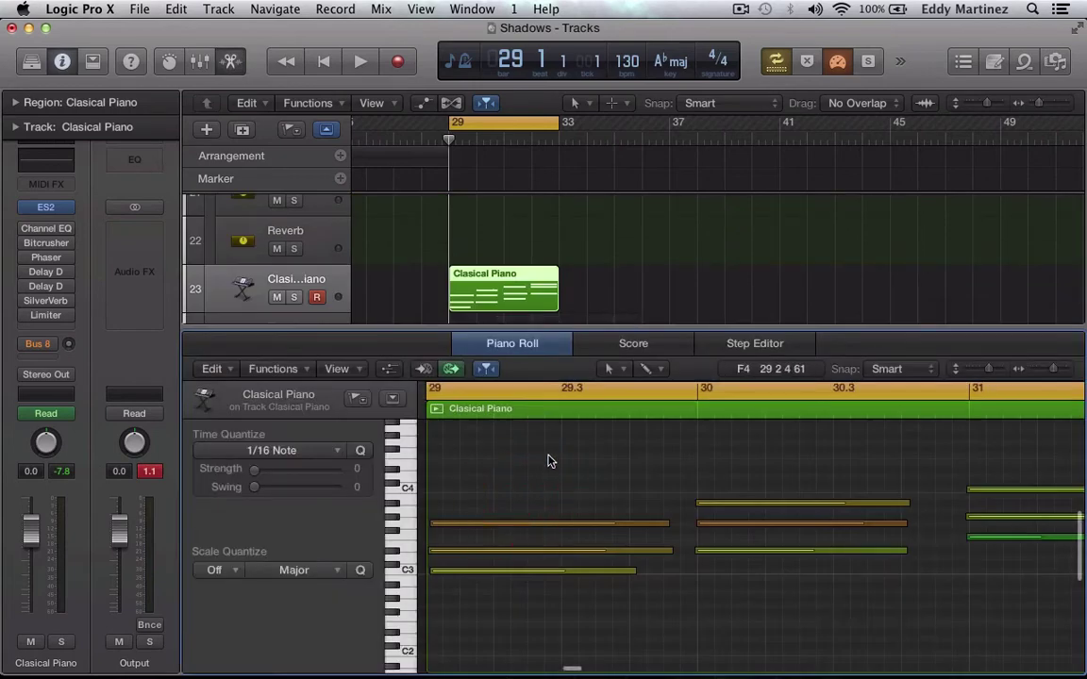
# Step: Quantize all notes in the Clasical Piano region to 1/16 Note
pyautogui.click(550, 470)
pyautogui.press('super+a')
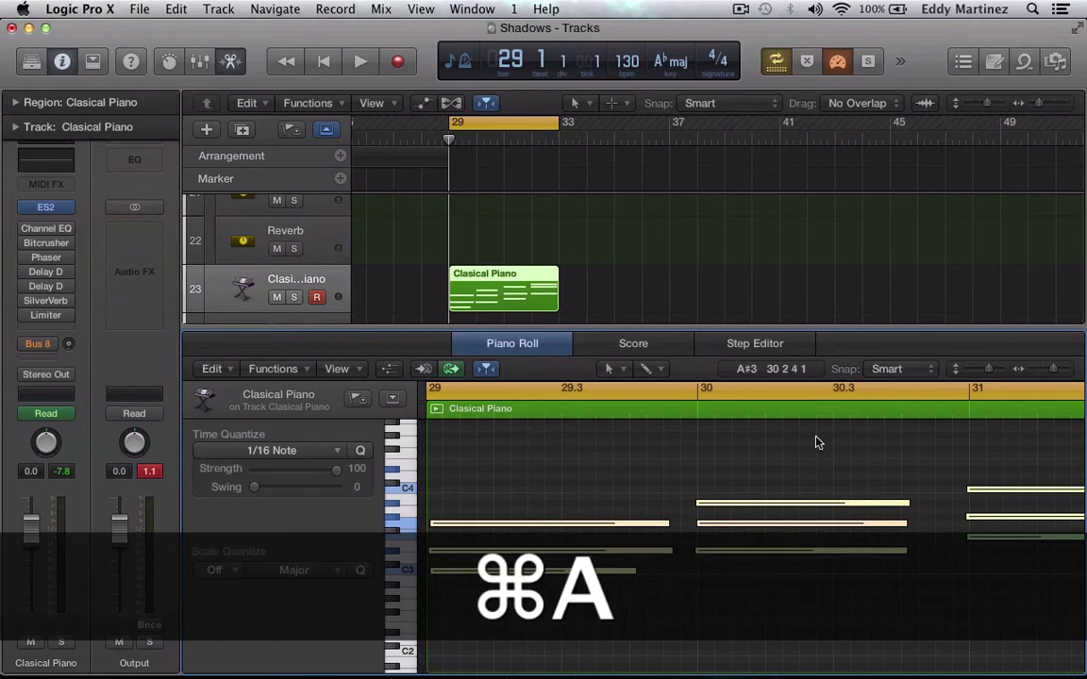
pyautogui.click(362, 451)
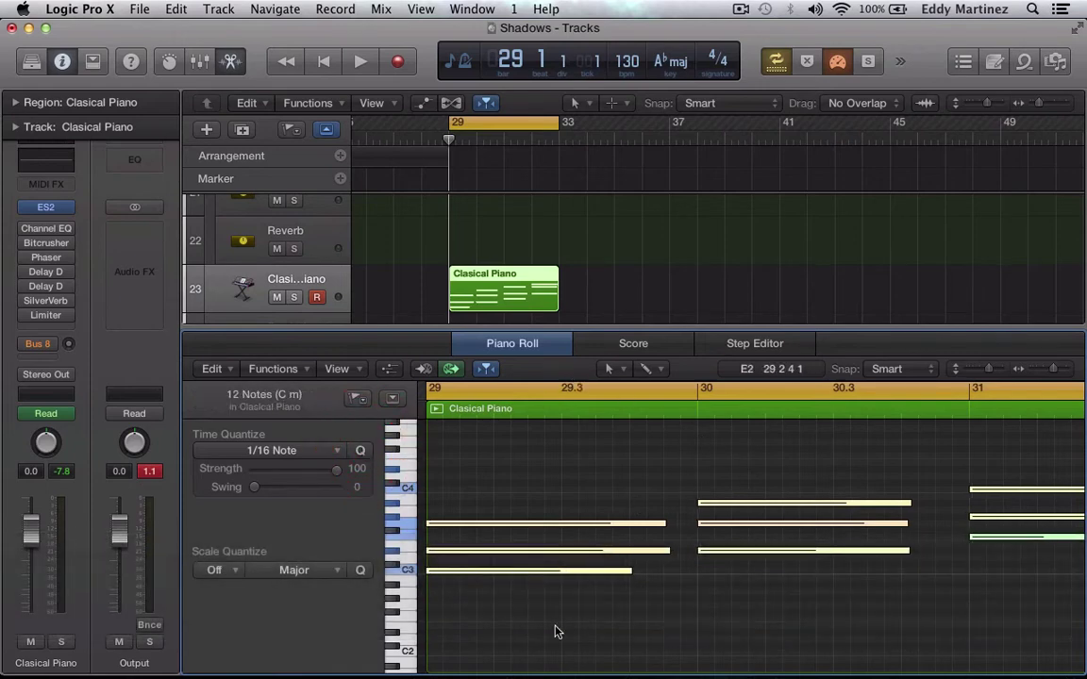
pyautogui.click(677, 599)
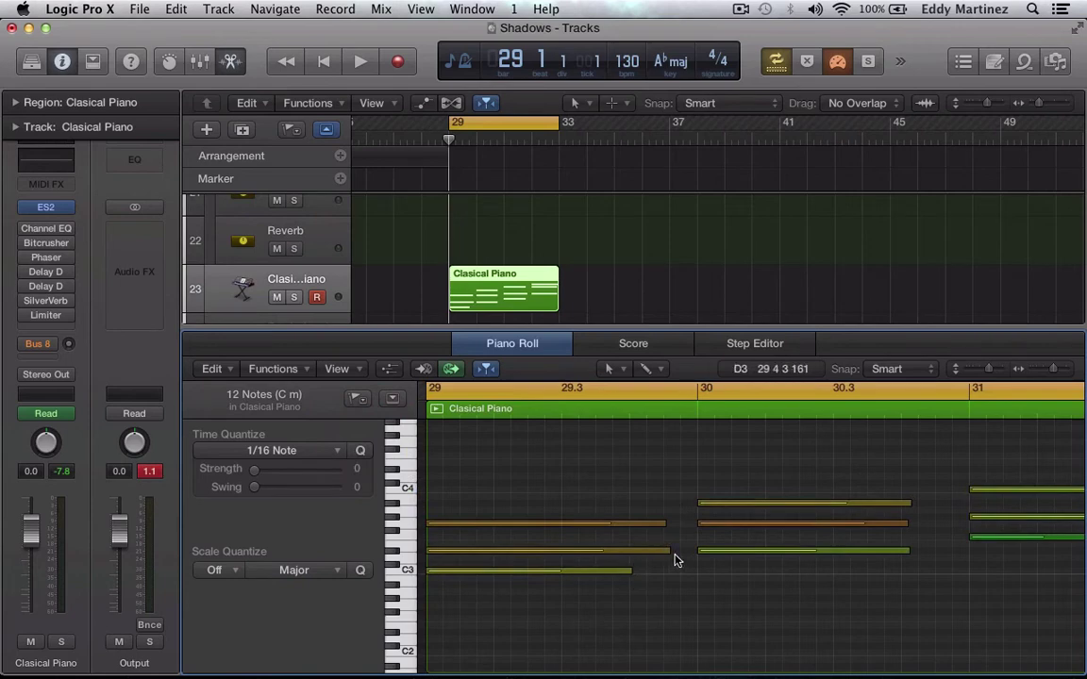
# Step: Adjust the ends of the three notes in the bar 29 chord so they all stop at the same position
pyautogui.hscroll(10, 906, 562)
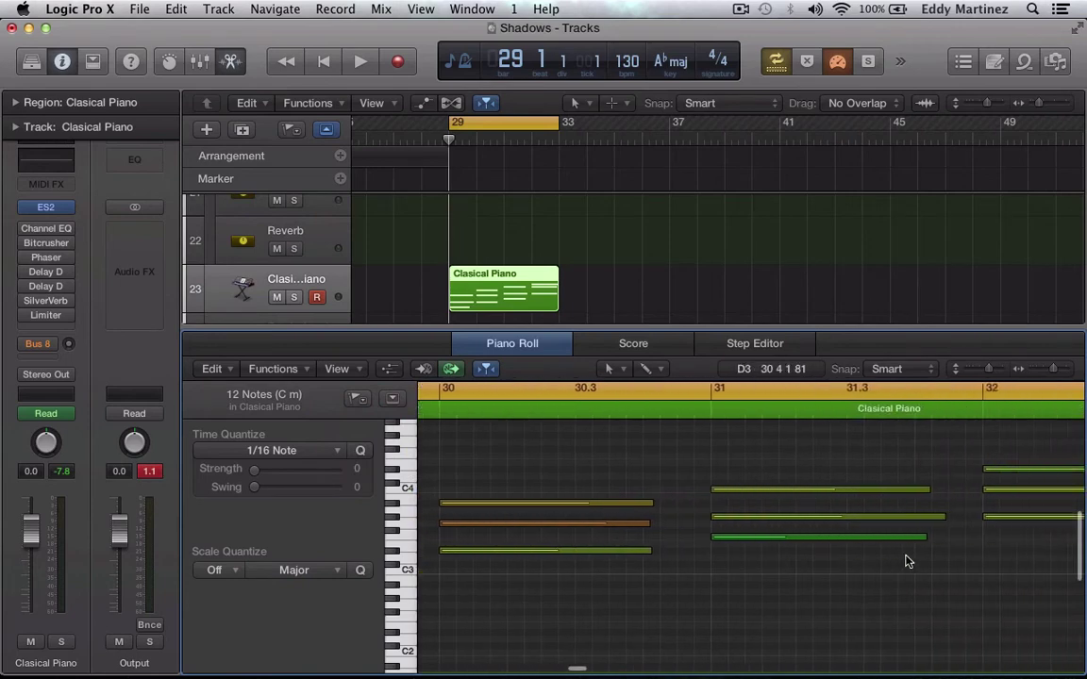
pyautogui.hscroll(-10, 906, 561)
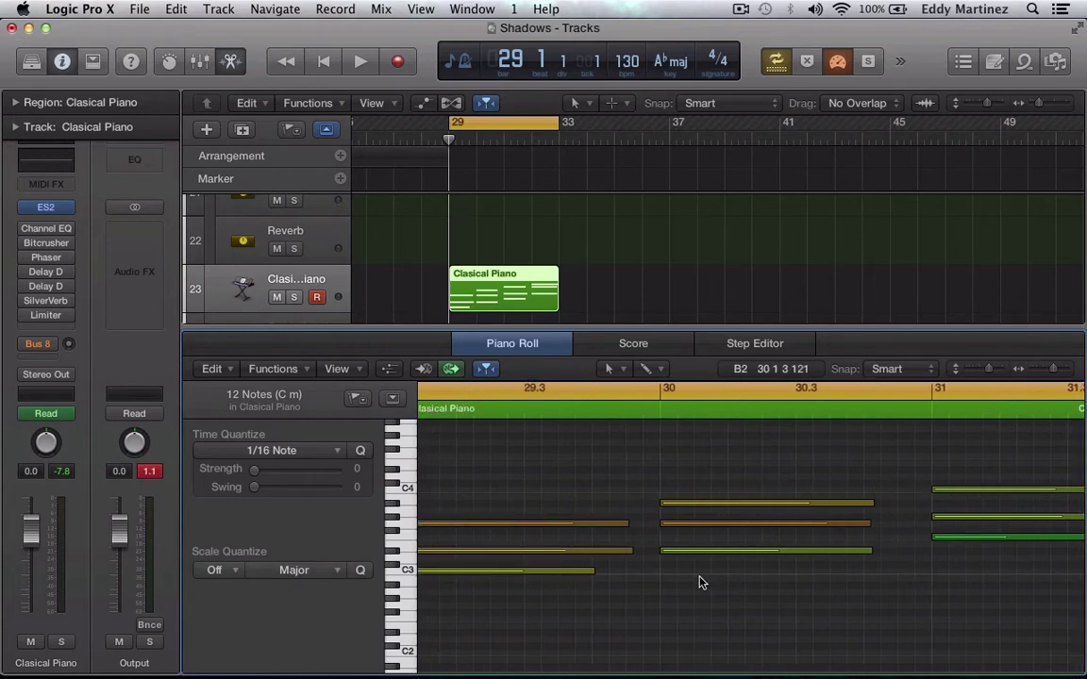
pyautogui.moveTo(632, 551)
pyautogui.mouseDown()
pyautogui.moveTo(633, 529)
pyautogui.moveTo(622, 531)
pyautogui.mouseUp()
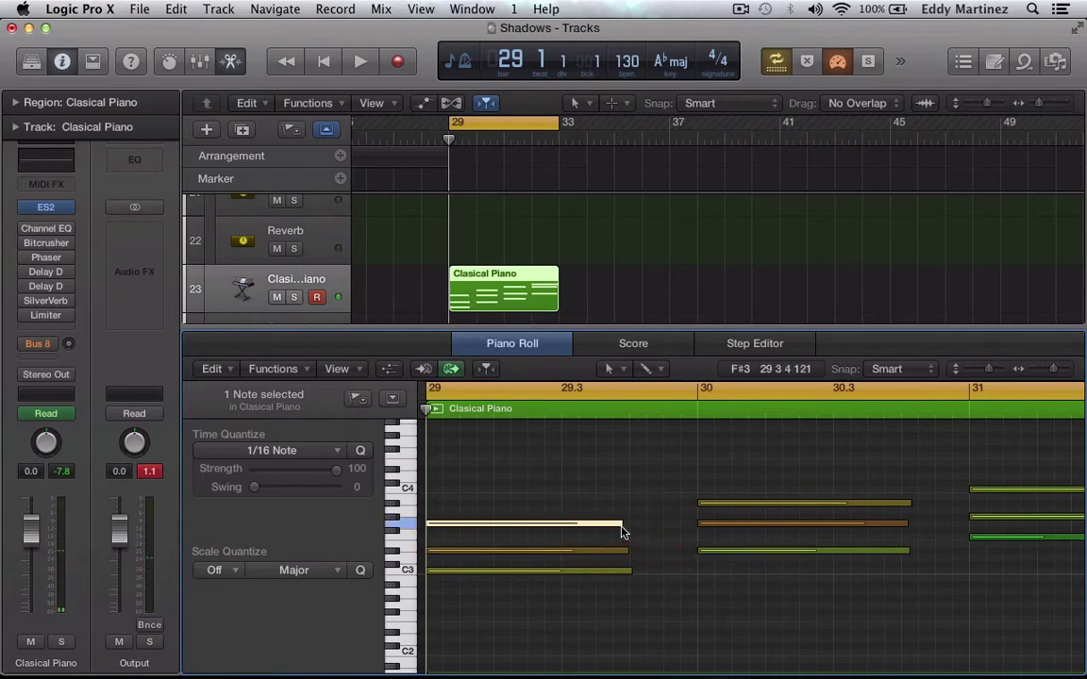
pyautogui.click(624, 528)
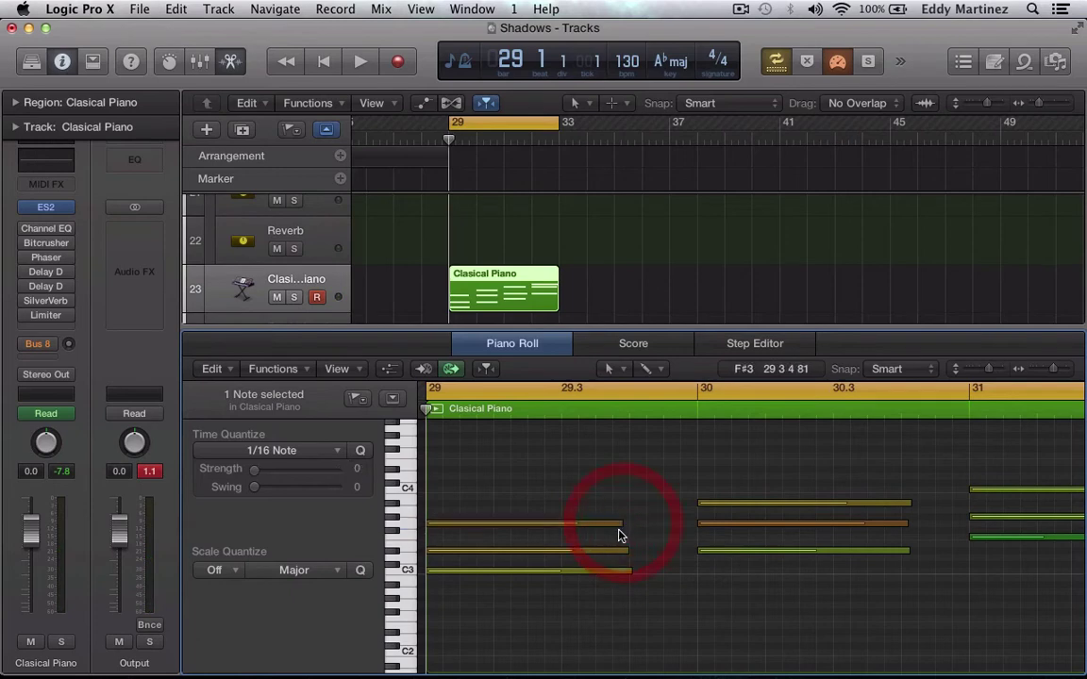
pyautogui.moveTo(618, 521); pyautogui.dragTo(627, 521)
pyautogui.moveTo(628, 572); pyautogui.dragTo(628, 575)
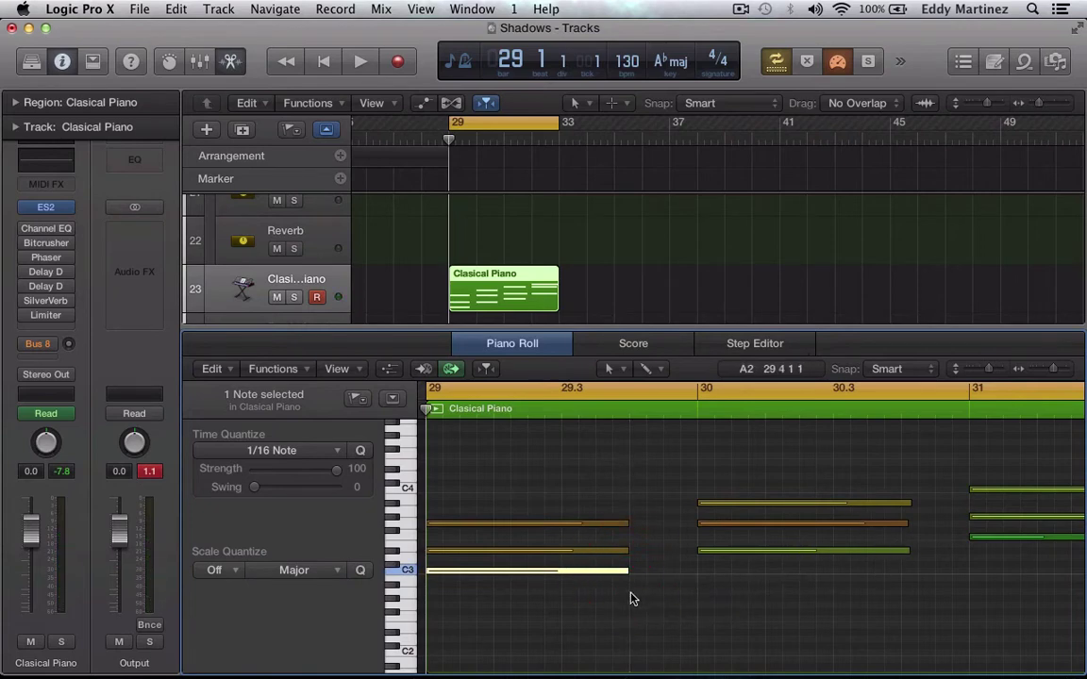
# Step: Extend the three notes of the bar 29 chord together to end a sixteenth before bar 30
pyautogui.click(630, 512)
pyautogui.click(624, 521)
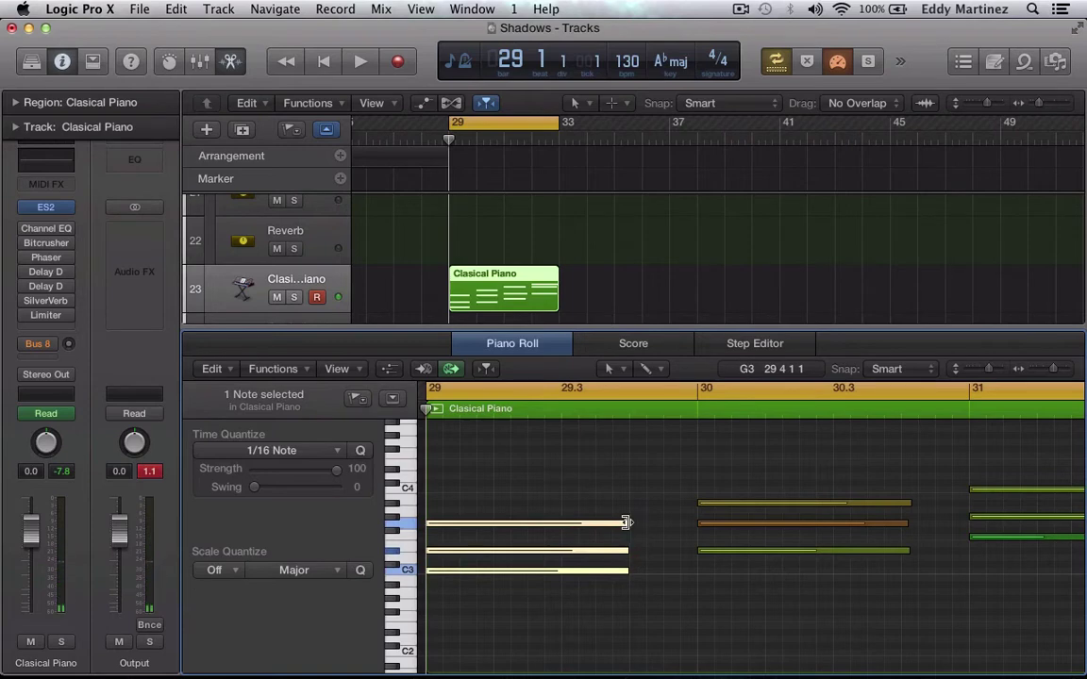
pyautogui.moveTo(624, 522); pyautogui.dragTo(676, 530)
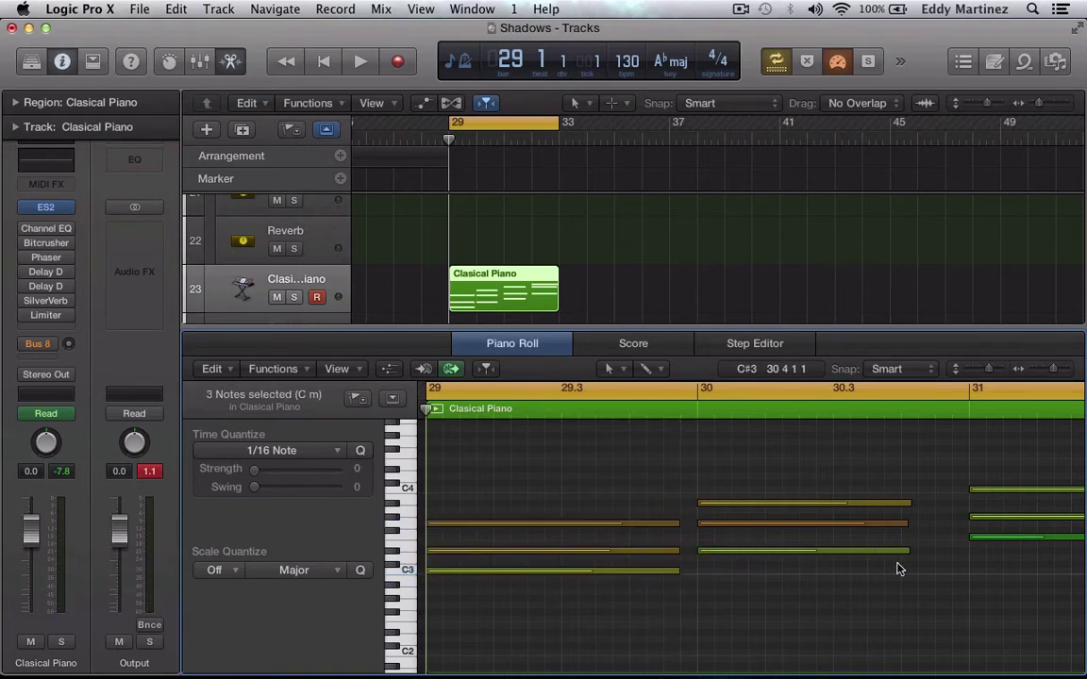
# Step: Even out and extend the chords in bars 30 and 31 so each ends a sixteenth before the following bar
pyautogui.moveTo(903, 552); pyautogui.dragTo(893, 507)
pyautogui.moveTo(893, 579); pyautogui.dragTo(952, 512)
pyautogui.hscroll(5, 953, 589)
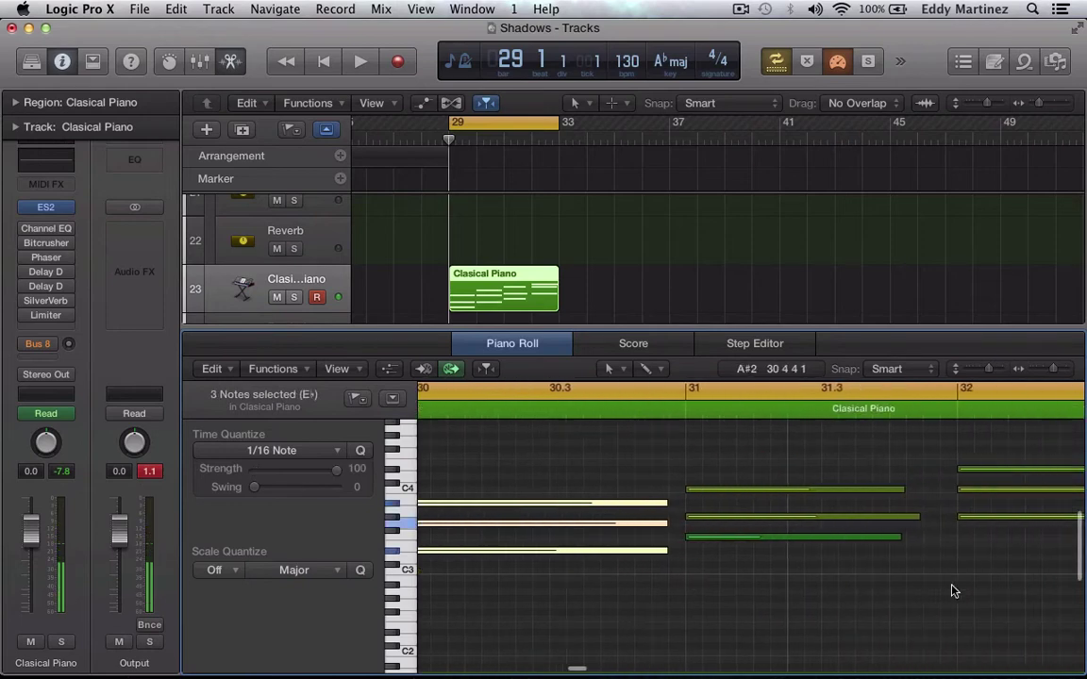
pyautogui.moveTo(843, 537); pyautogui.dragTo(834, 491)
pyautogui.click(860, 516)
pyautogui.moveTo(823, 574); pyautogui.dragTo(884, 497)
# Step: Align the note ends of the bar 32 chord a sixteenth before bar 33
pyautogui.hscroll(5, 884, 498)
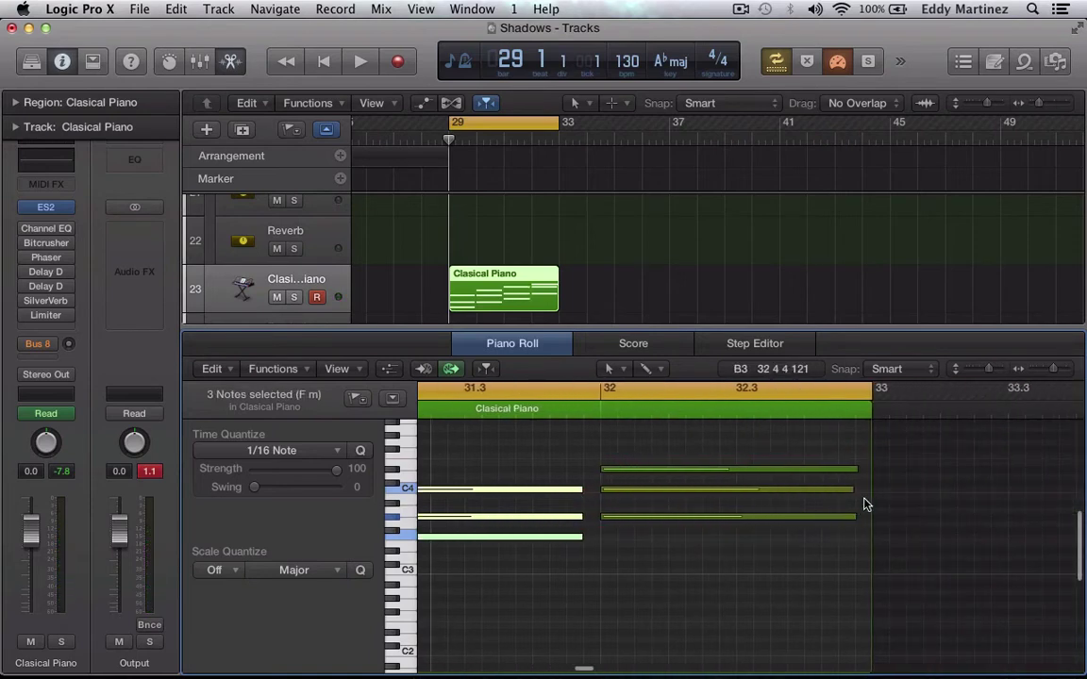
pyautogui.moveTo(849, 489); pyautogui.dragTo(854, 470)
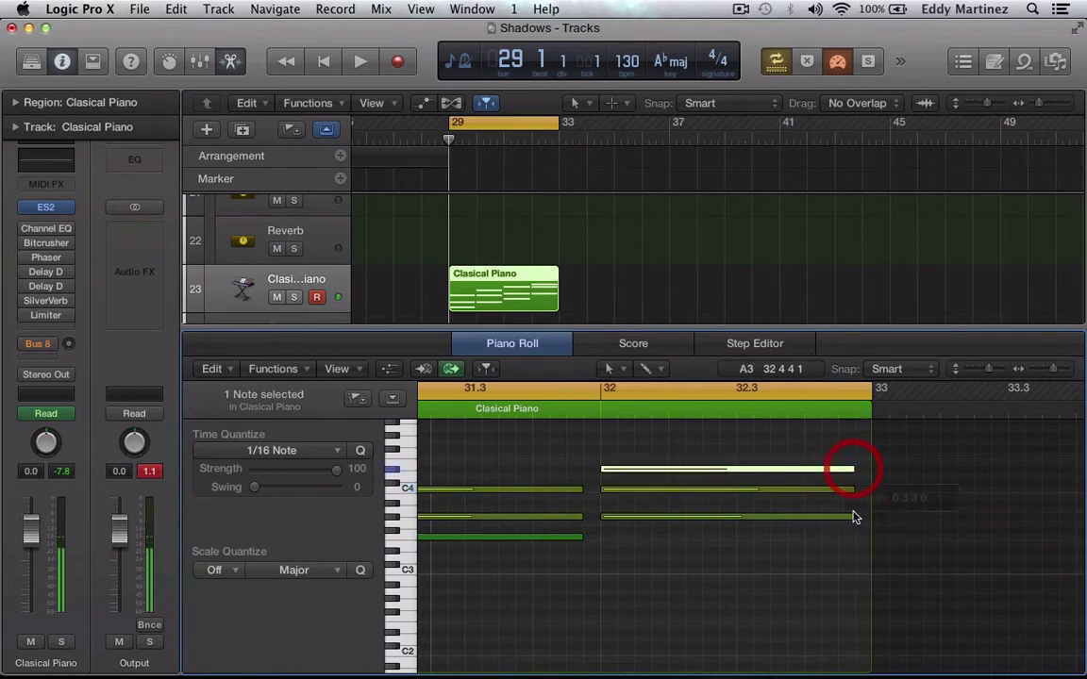
pyautogui.moveTo(854, 520); pyautogui.dragTo(849, 519)
pyautogui.click(839, 588)
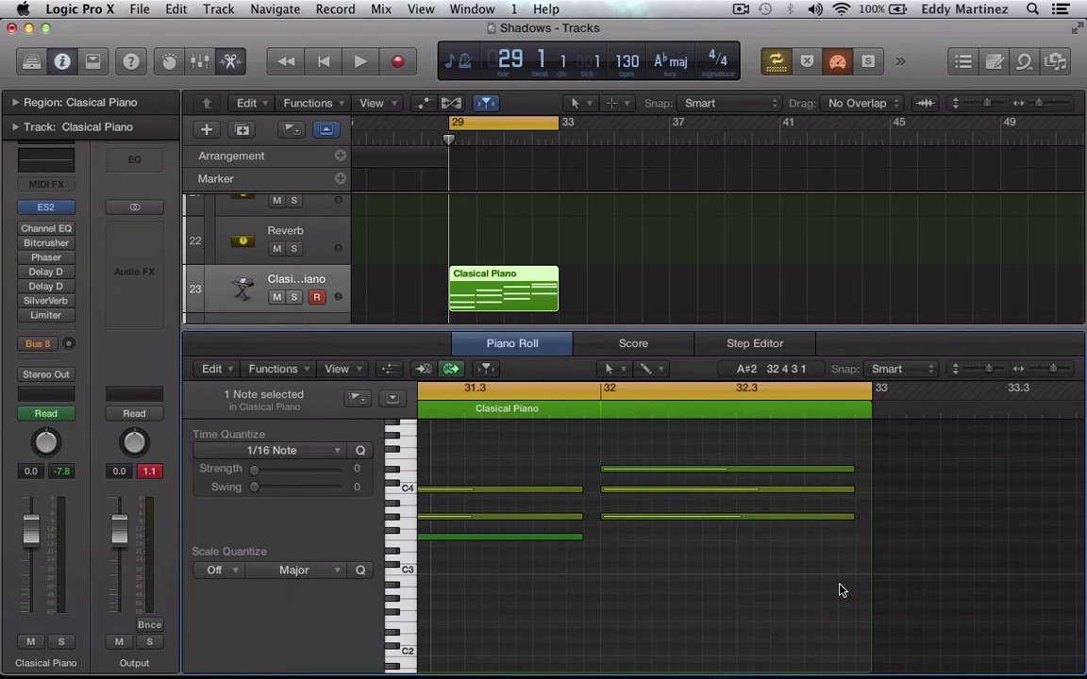
# Step: Play back the edited piano chords, close the Piano Roll and return the playhead to bar 29
pyautogui.press('space')
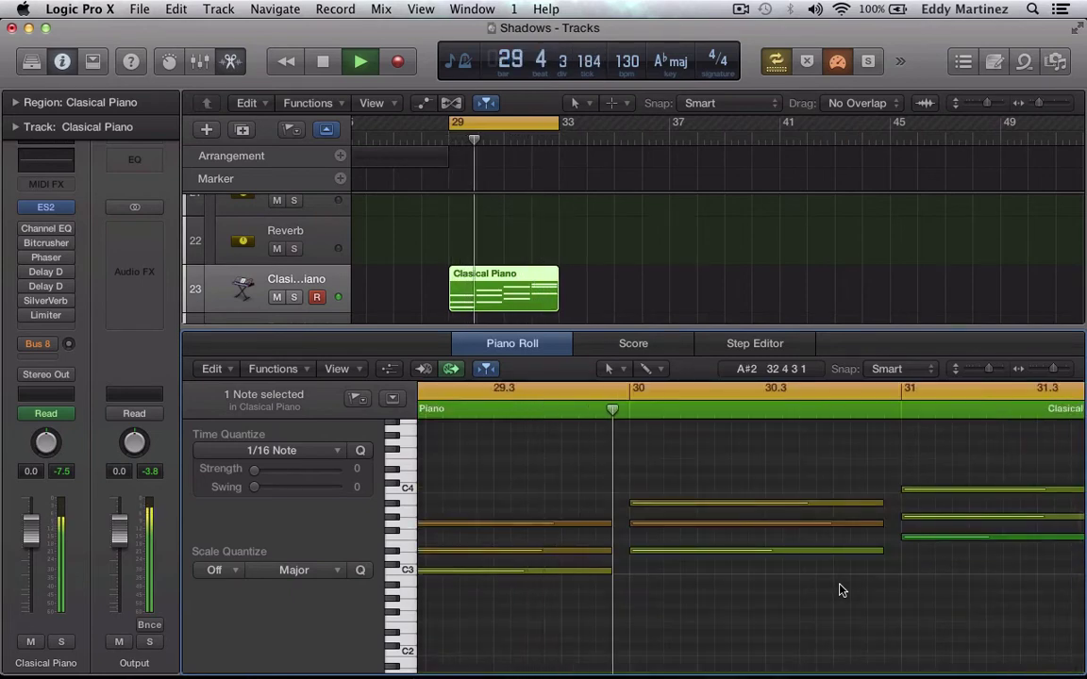
pyautogui.press('space')
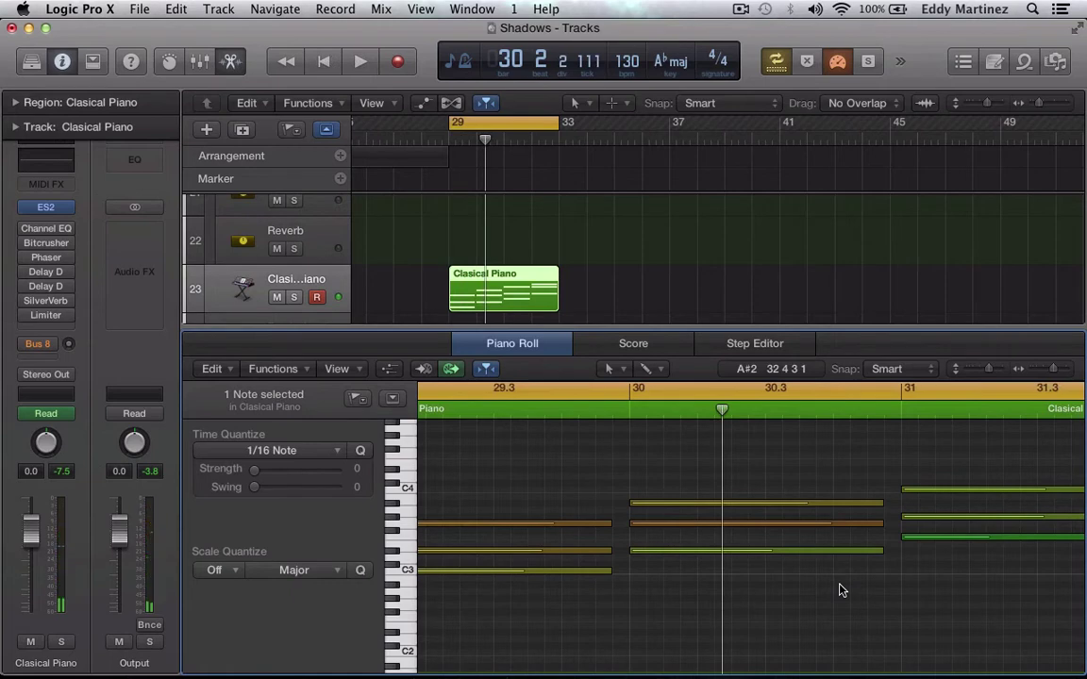
pyautogui.click(537, 347)
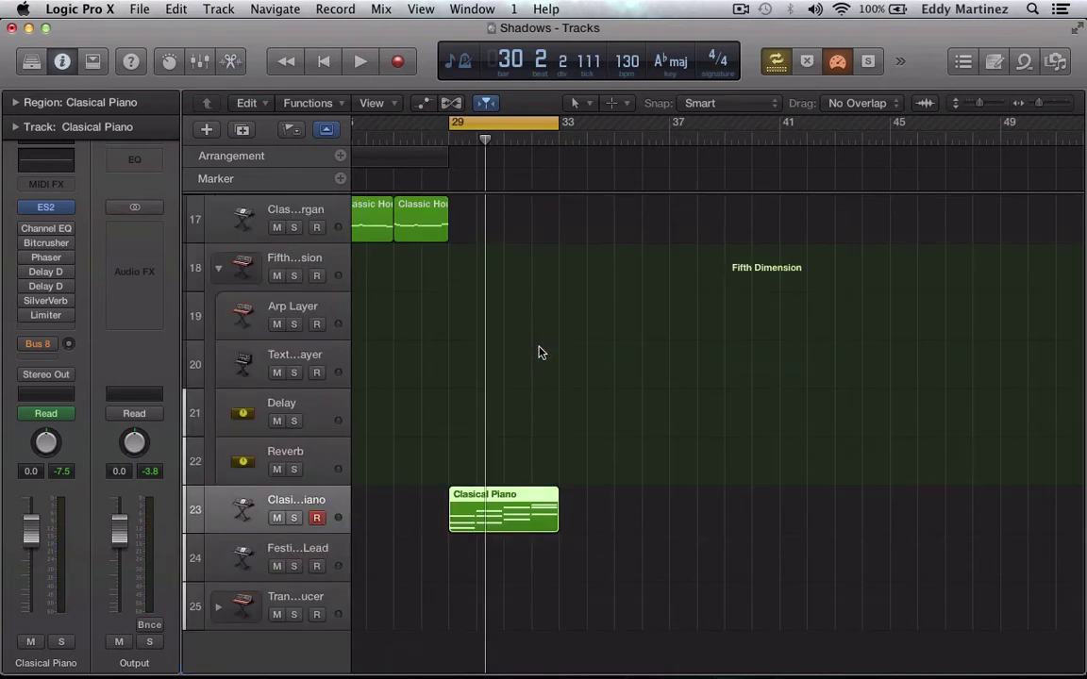
pyautogui.hscroll(-3, 492, 377)
pyautogui.press('Return')
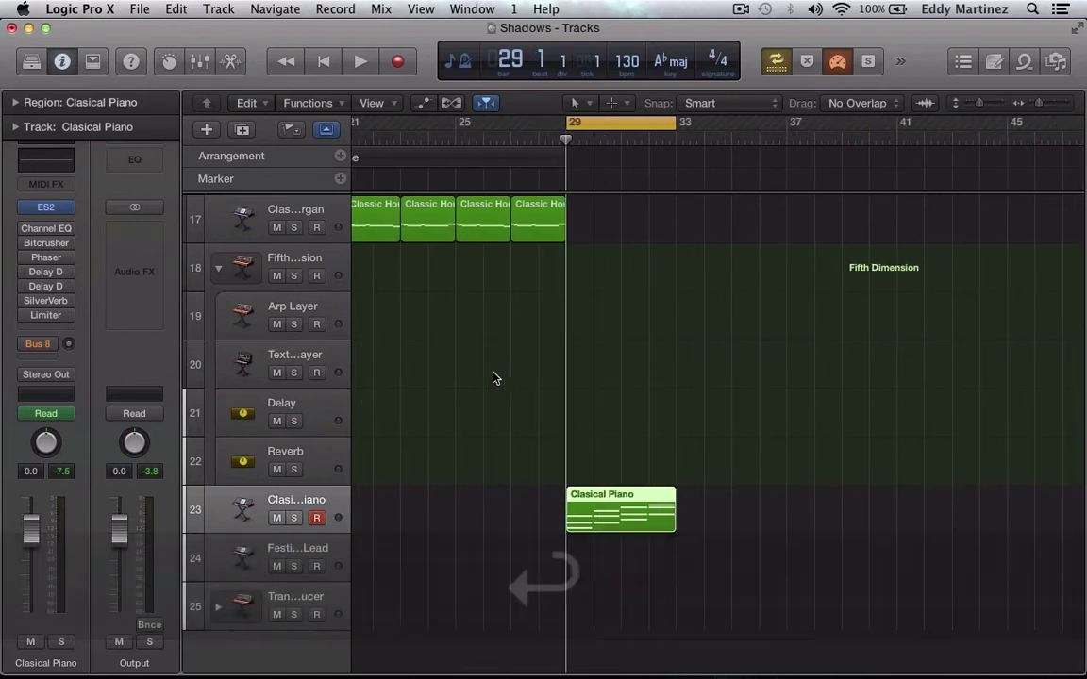
# Step: Open the ES2 synth on the Festival Lead track and load the Acid Bass preset from the Synth Bass category
pyautogui.click(257, 552)
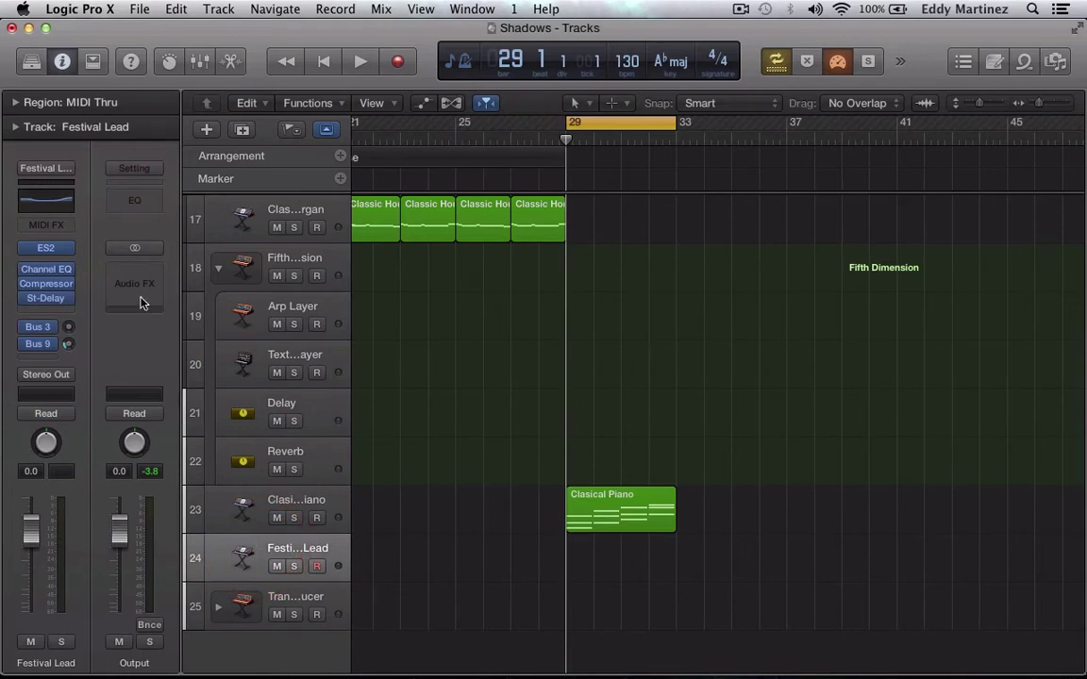
pyautogui.click(48, 247)
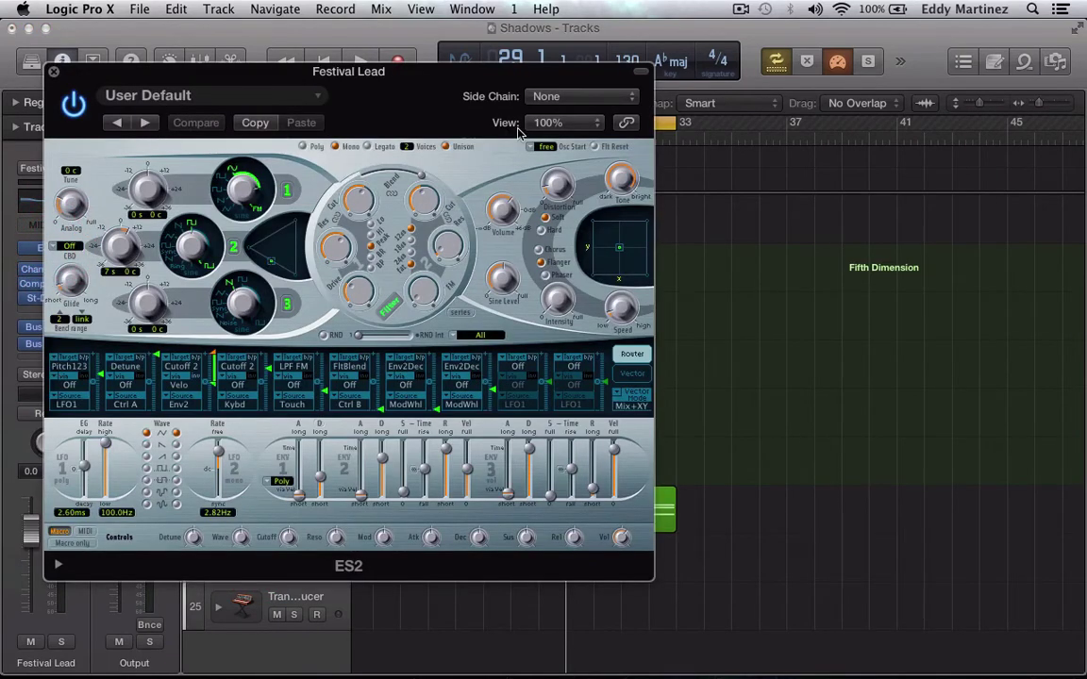
pyautogui.click(144, 123)
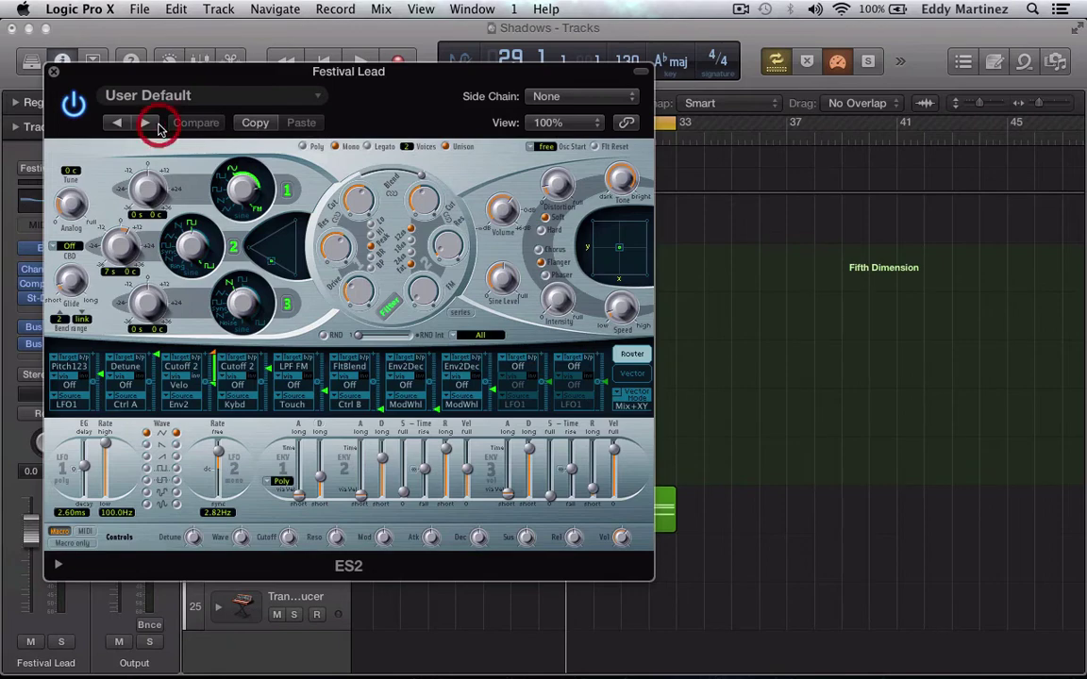
pyautogui.click(237, 95)
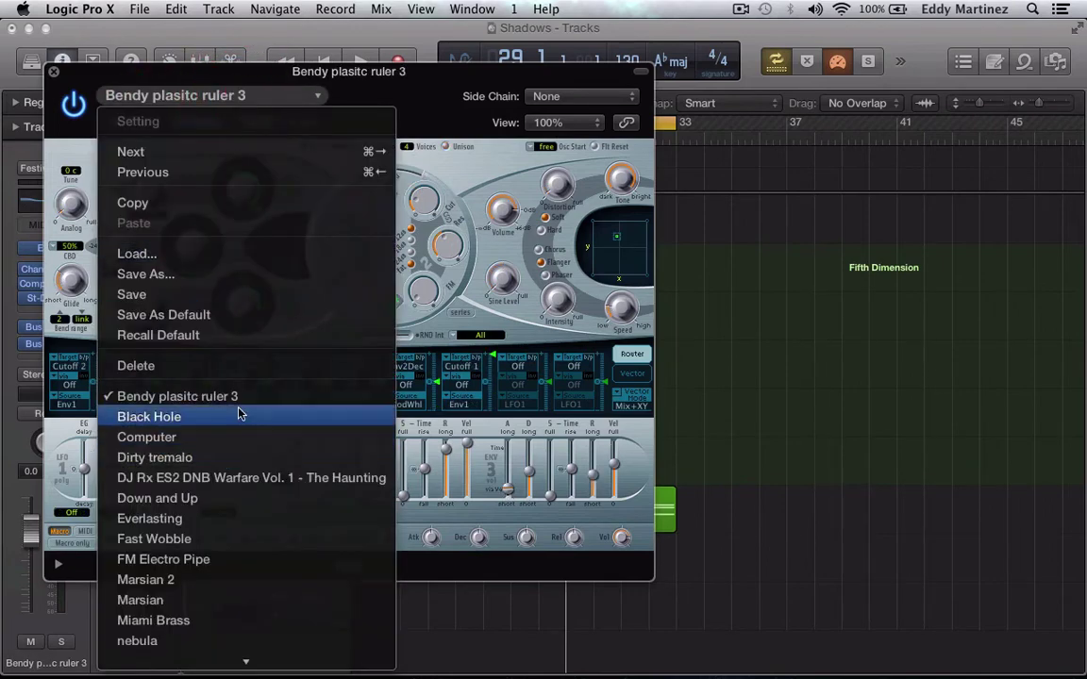
pyautogui.scroll(-1, 231, 594)
pyautogui.scroll(-10, 233, 604)
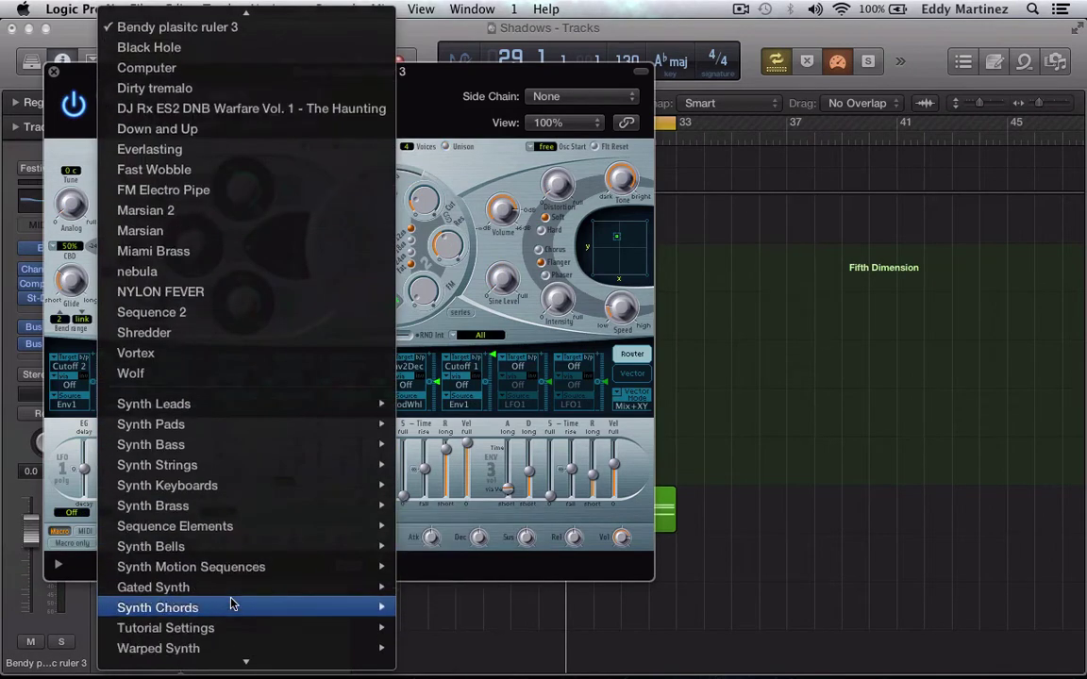
pyautogui.moveTo(275, 453)
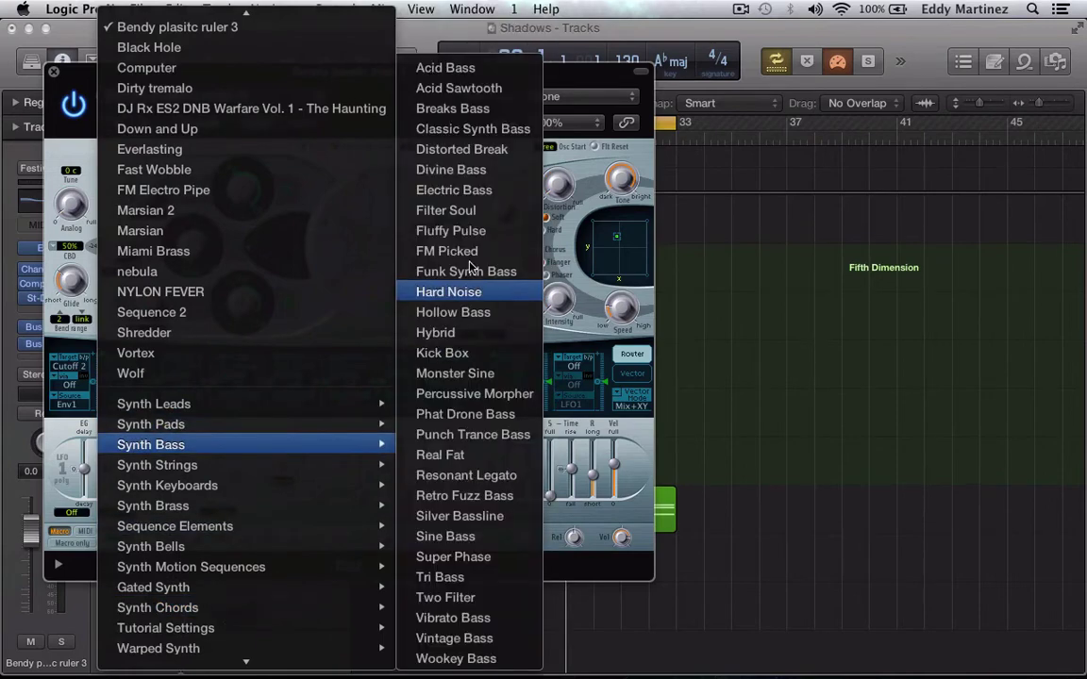
pyautogui.click(481, 74)
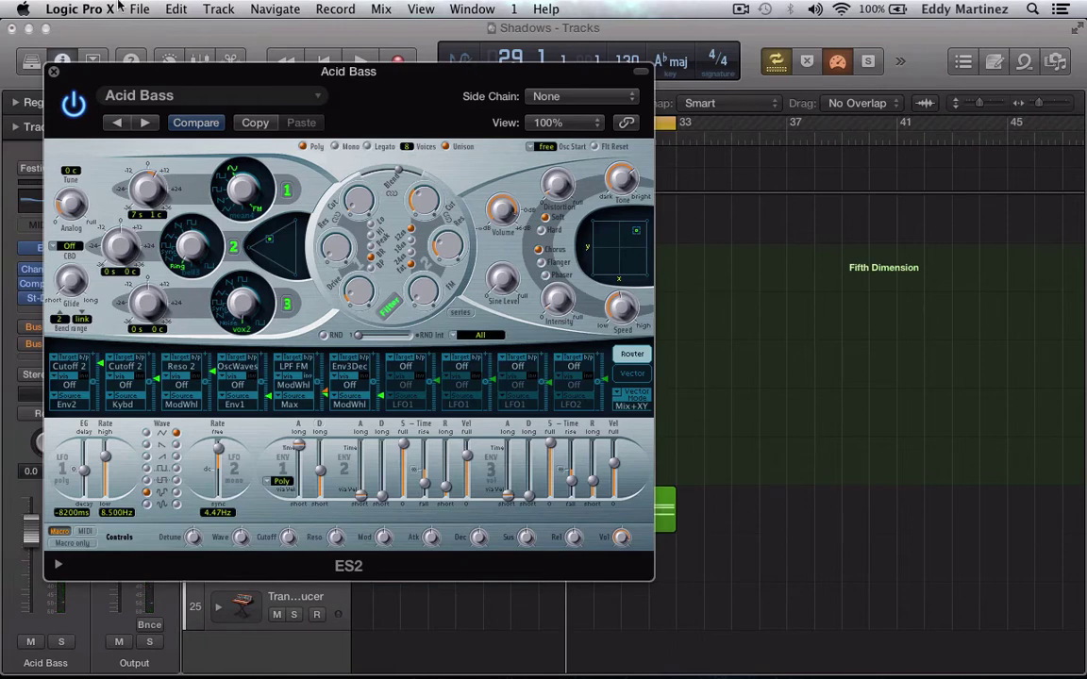
# Step: Close the ES2 window, play the looped piano chords to try out the Acid Bass sound, and close the Score editor
pyautogui.click(54, 73)
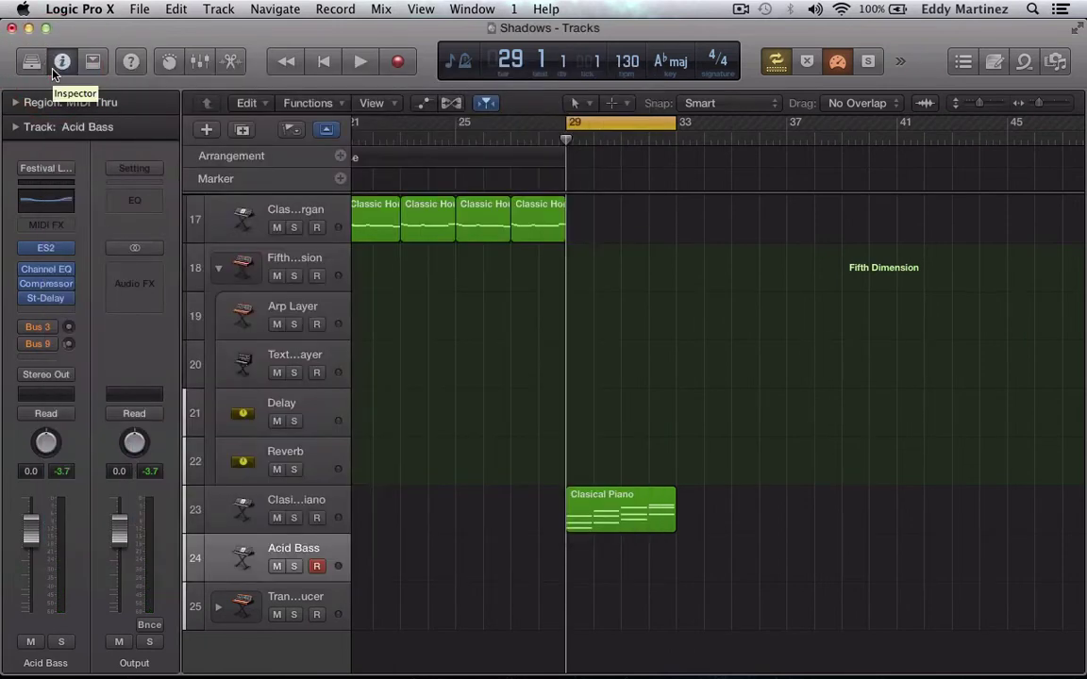
pyautogui.press('space')
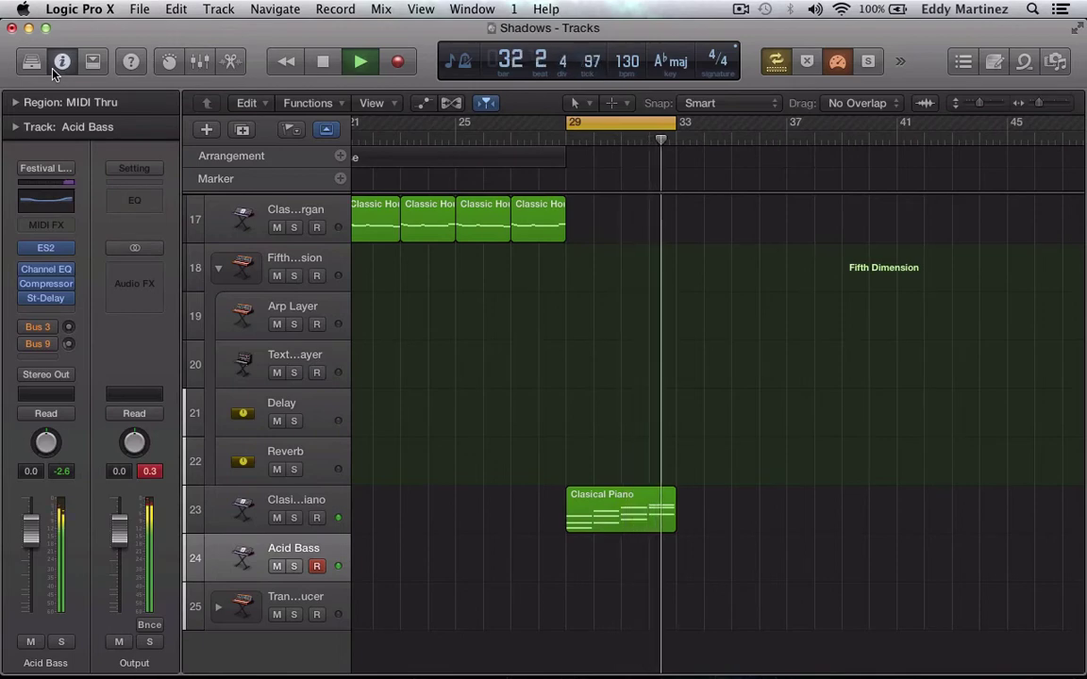
pyautogui.press('n')
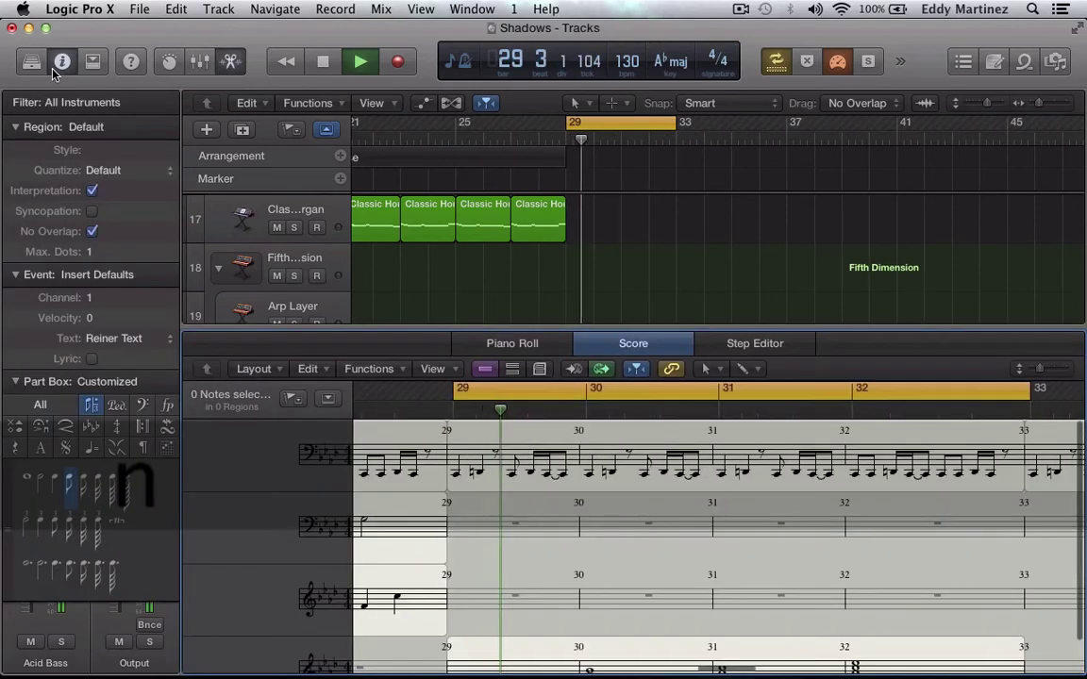
pyautogui.press('space')
pyautogui.press('Return')
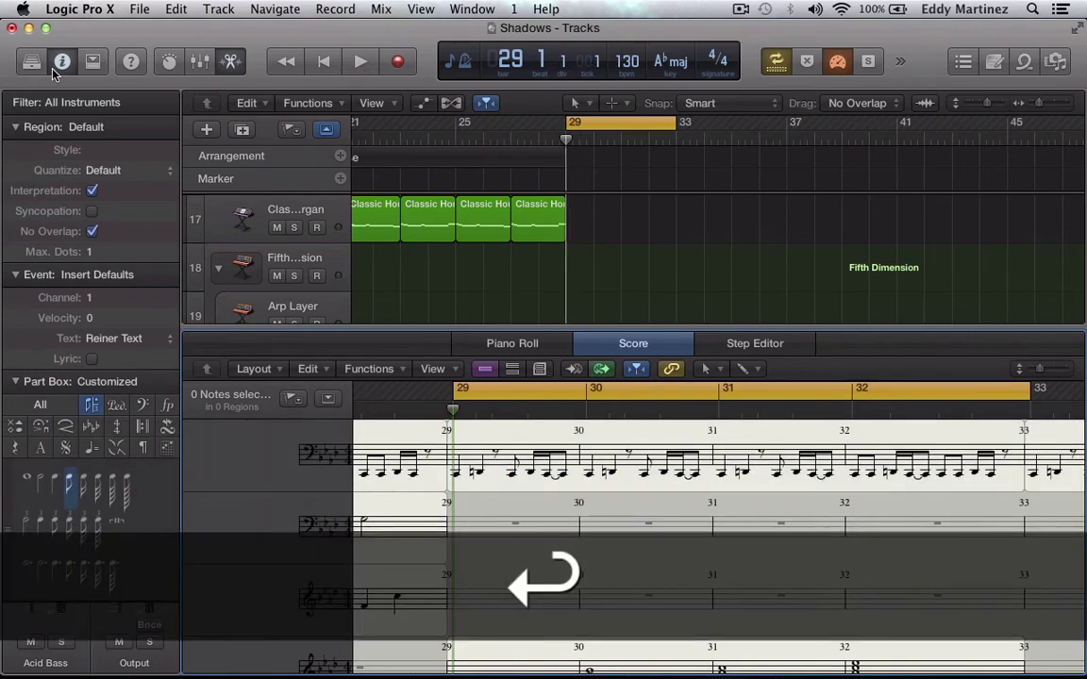
pyautogui.click(662, 342)
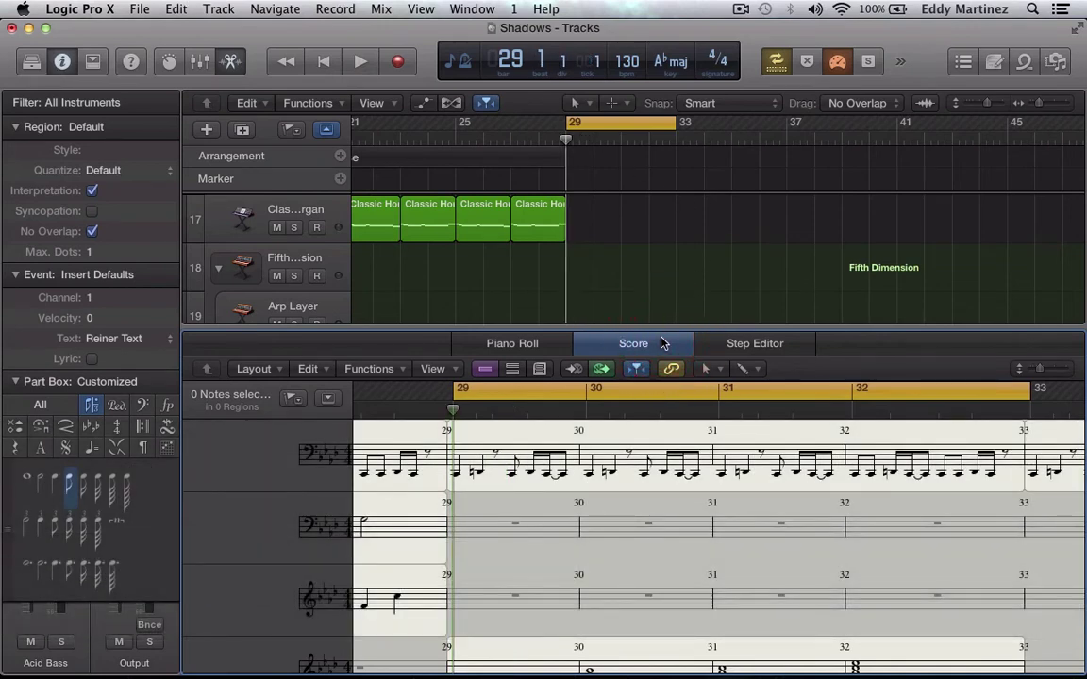
pyautogui.click(662, 343)
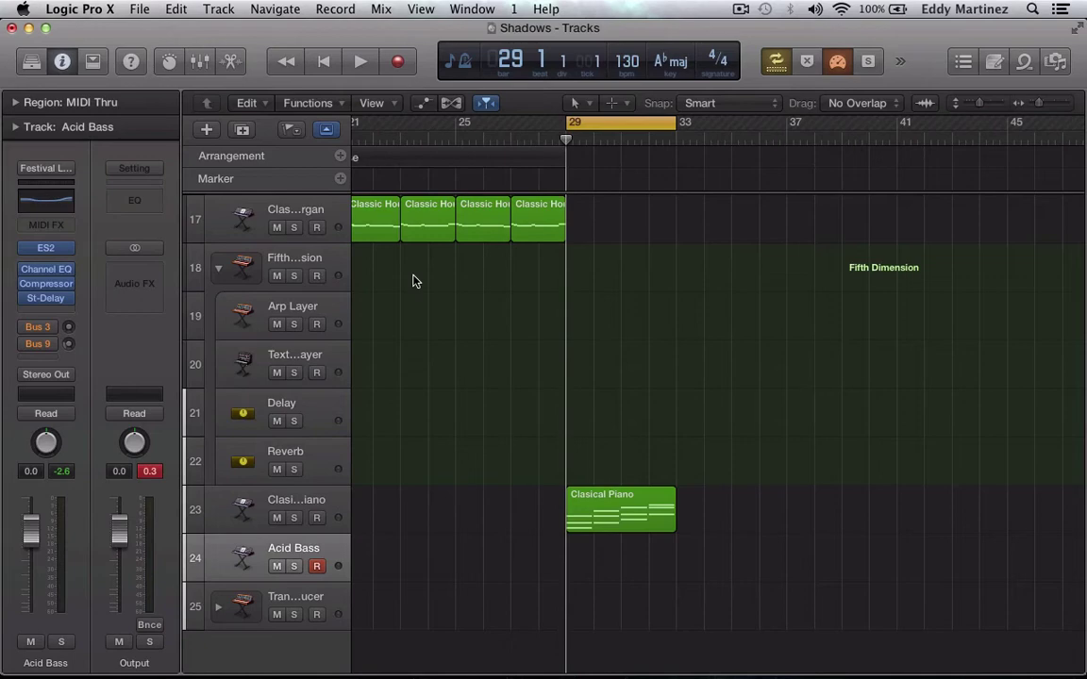
# Step: Extend the cycle range to bars 29–37 and record an Acid Bass part across it
pyautogui.press('Return')
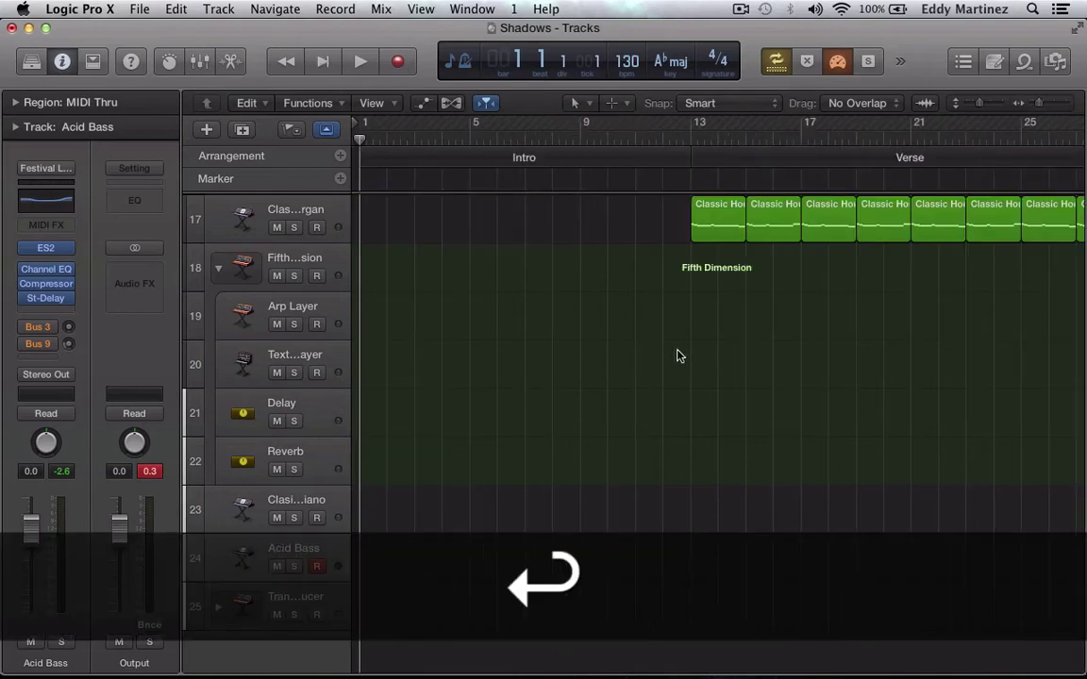
pyautogui.hscroll(10, 677, 355)
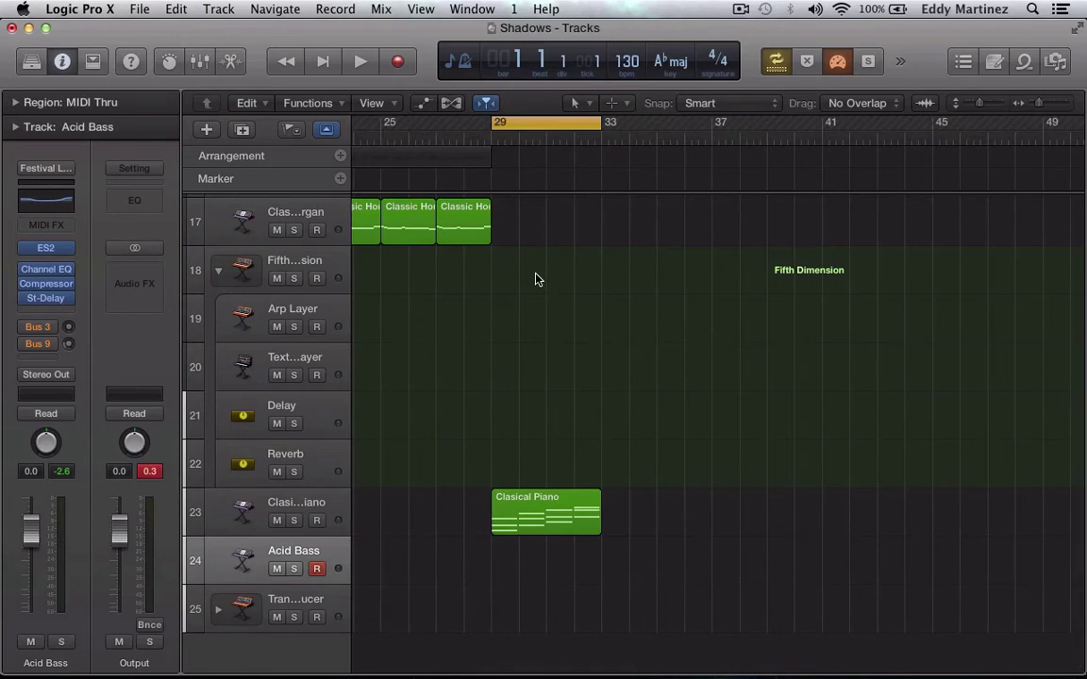
pyautogui.moveTo(600, 123); pyautogui.dragTo(712, 139)
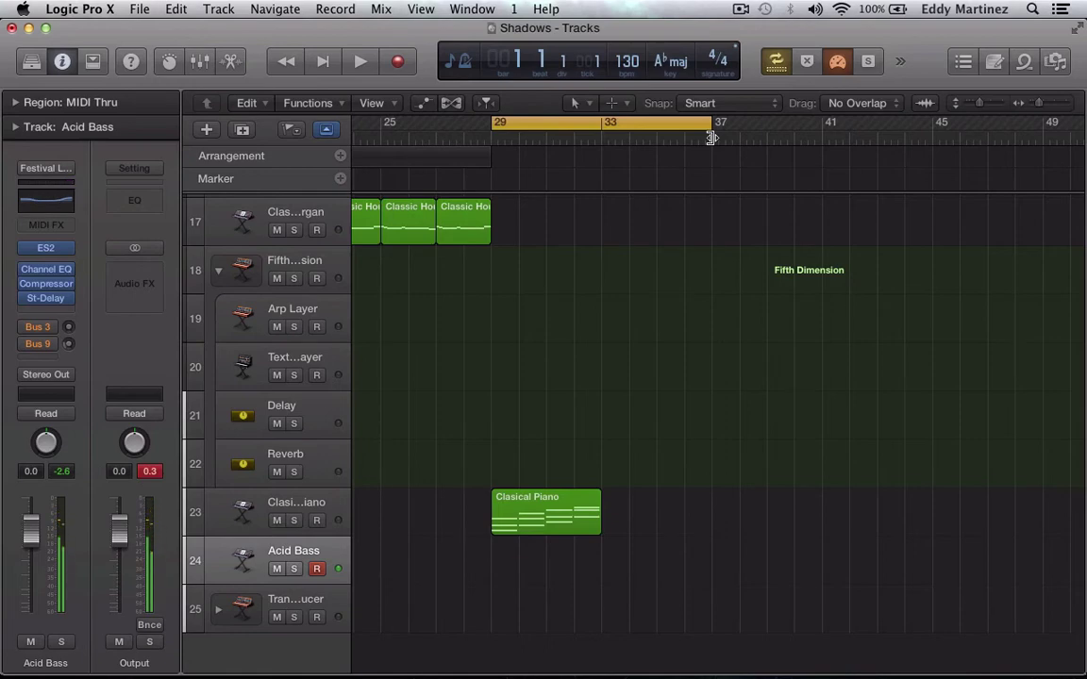
pyautogui.click(399, 63)
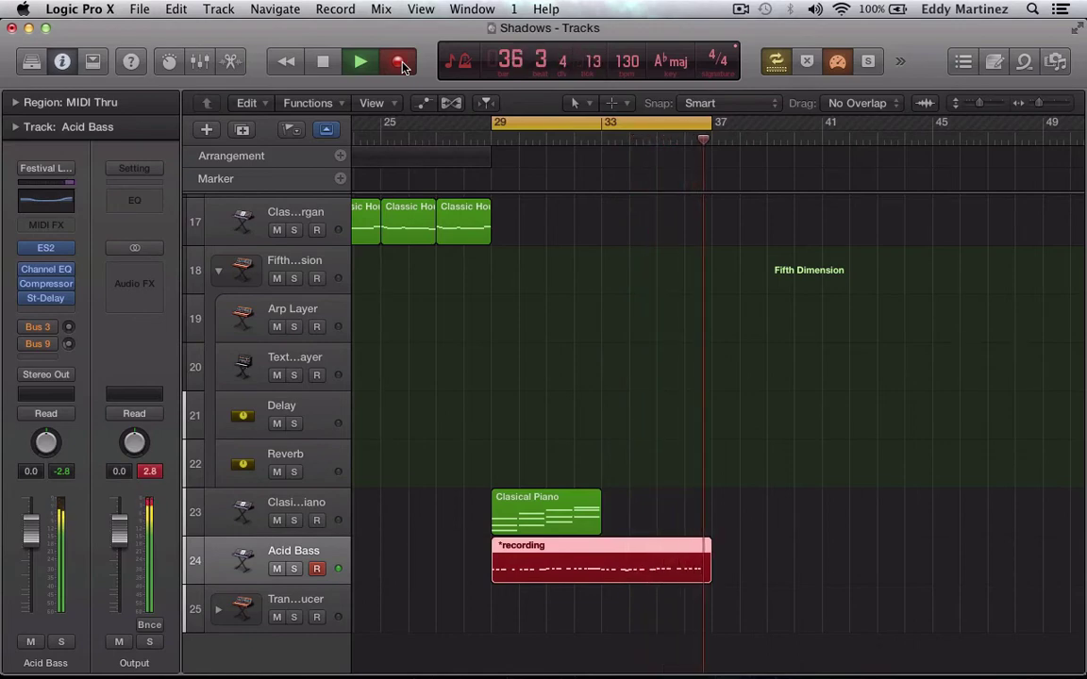
pyautogui.press('space')
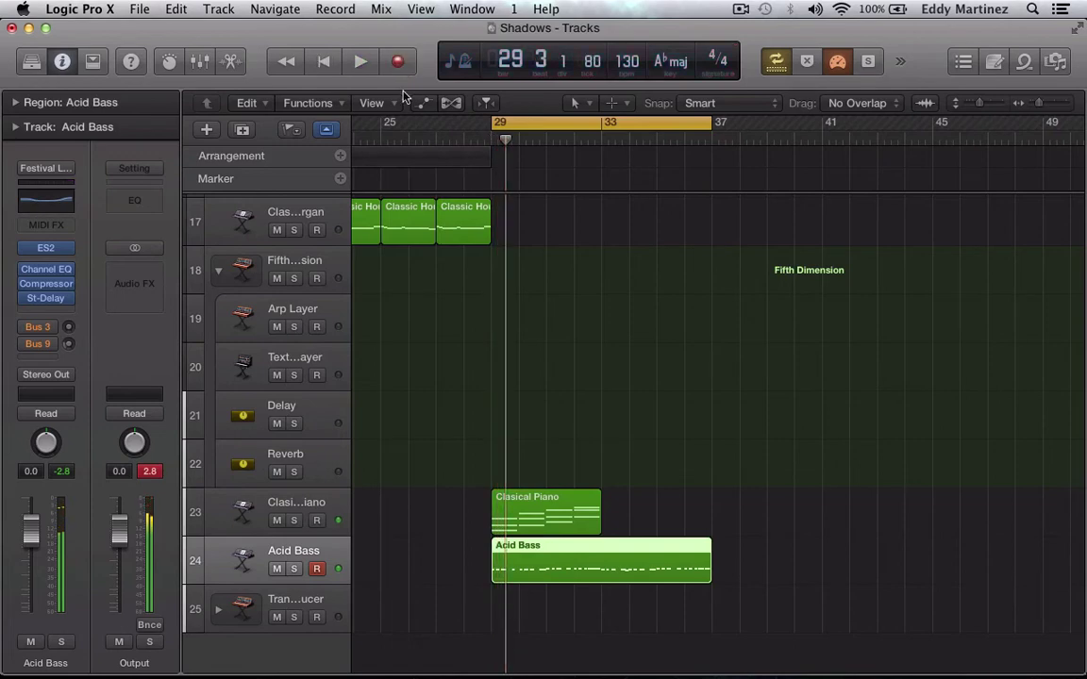
# Step: Quantize all notes of the recorded Acid Bass region to 1/16 notes
pyautogui.doubleClick(578, 564)
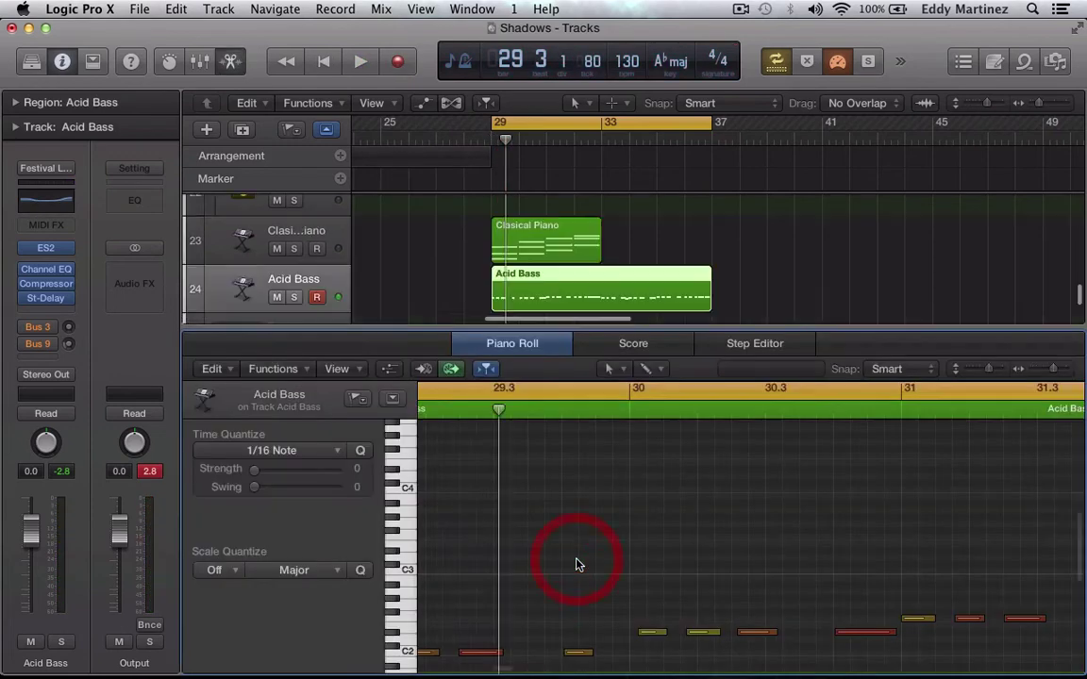
pyautogui.click(613, 548)
pyautogui.press('super+a')
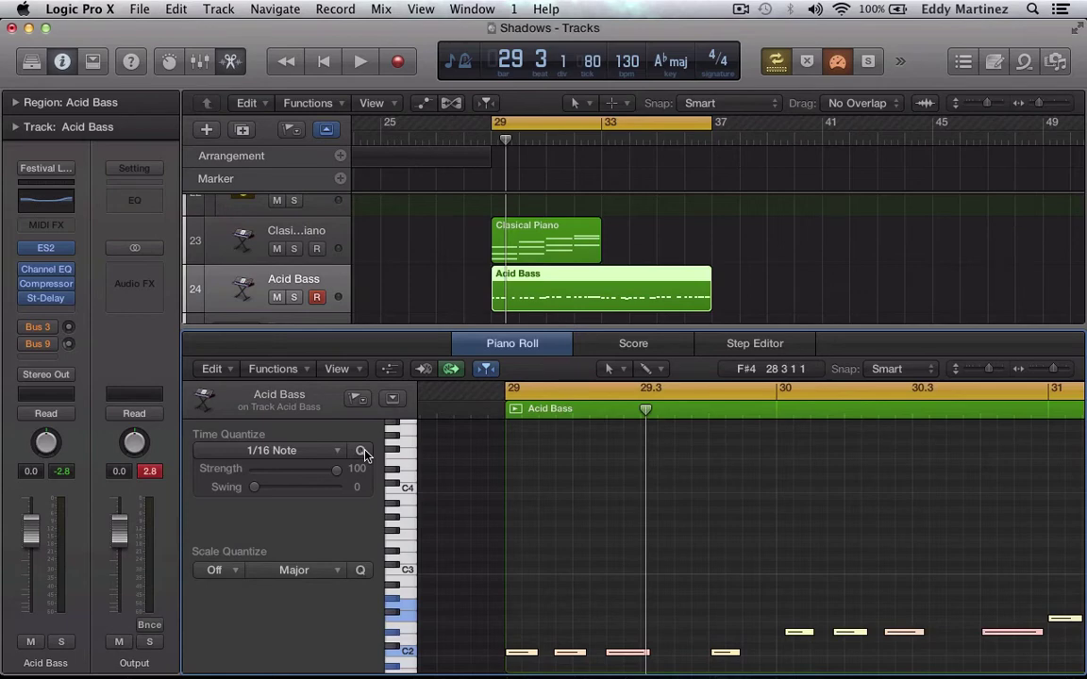
pyautogui.click(363, 451)
# Step: Duplicate the Clasical Piano region so the copy starts at bar 33 on the piano track
pyautogui.click(560, 247)
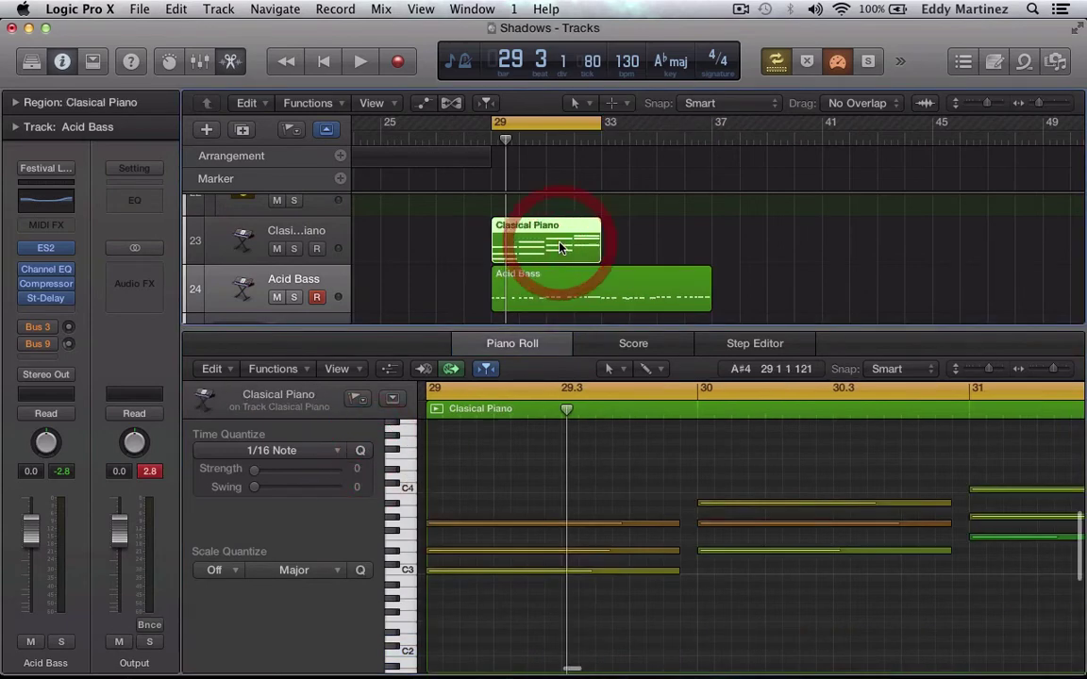
pyautogui.press('super+c')
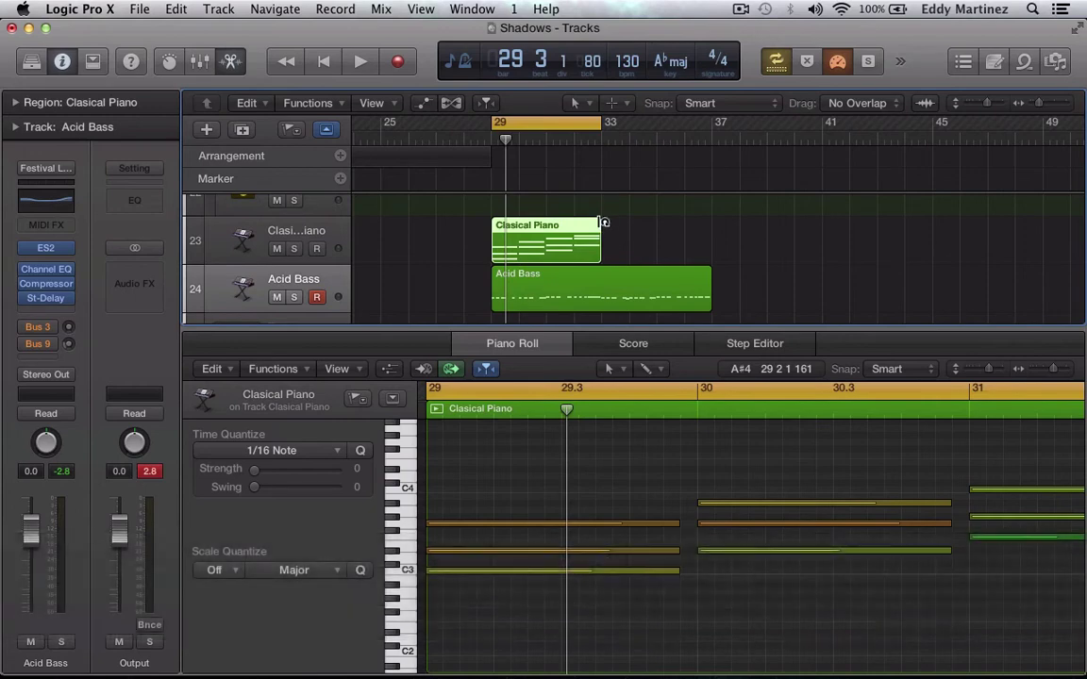
pyautogui.press('.')
pyautogui.press('.')
pyautogui.press('.')
pyautogui.press('.')
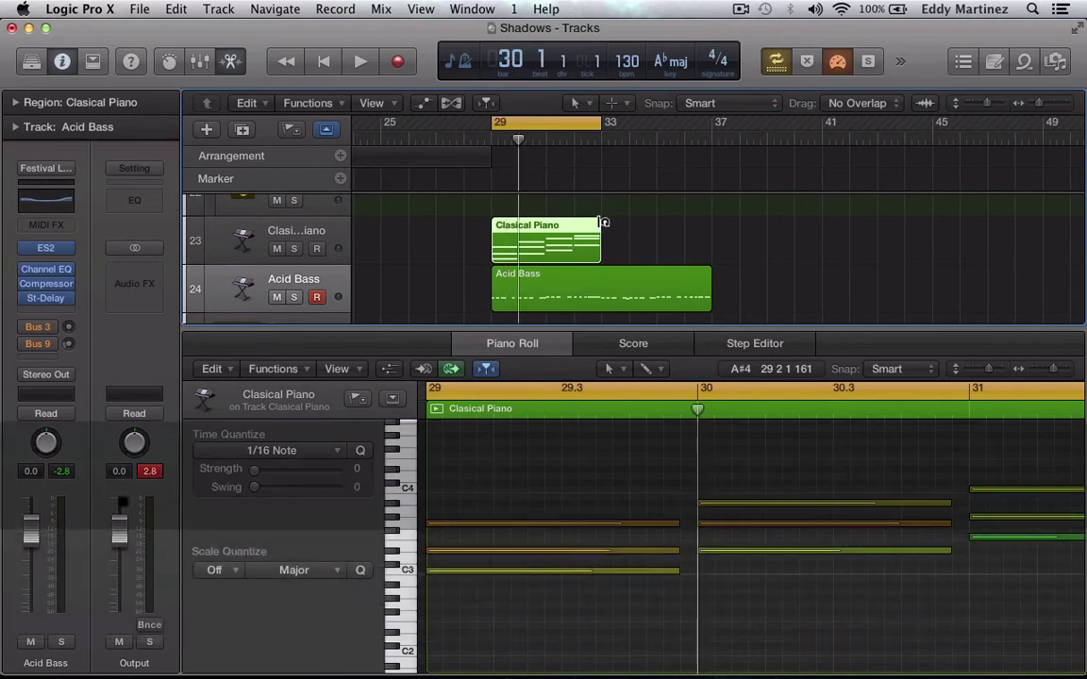
pyautogui.press('super+v')
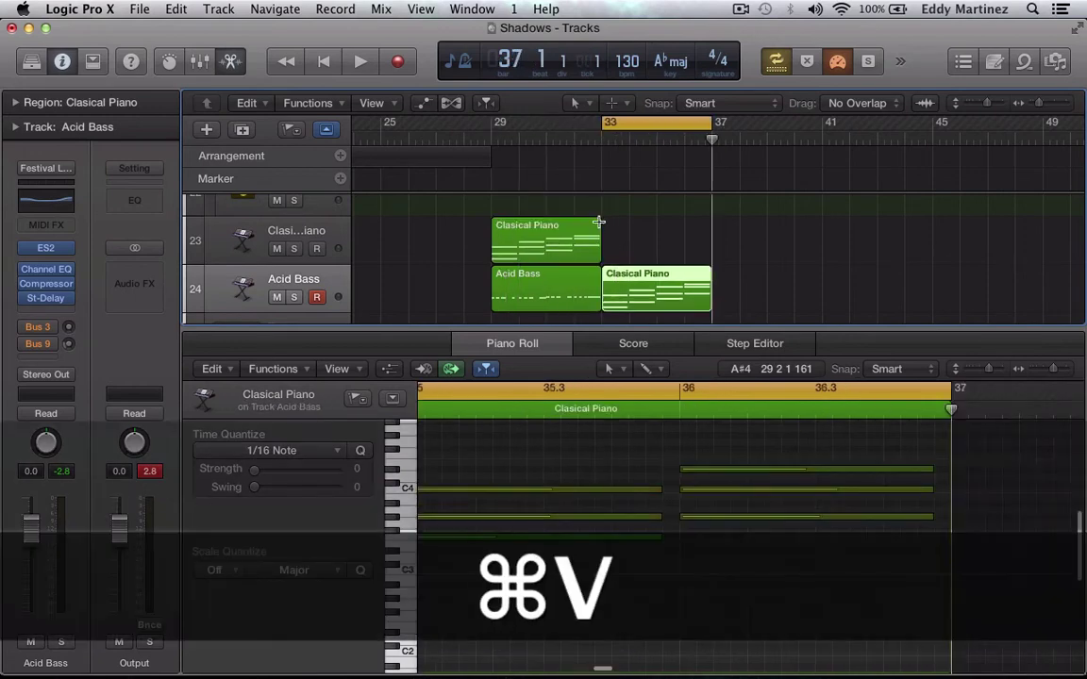
pyautogui.moveTo(625, 283); pyautogui.dragTo(623, 230)
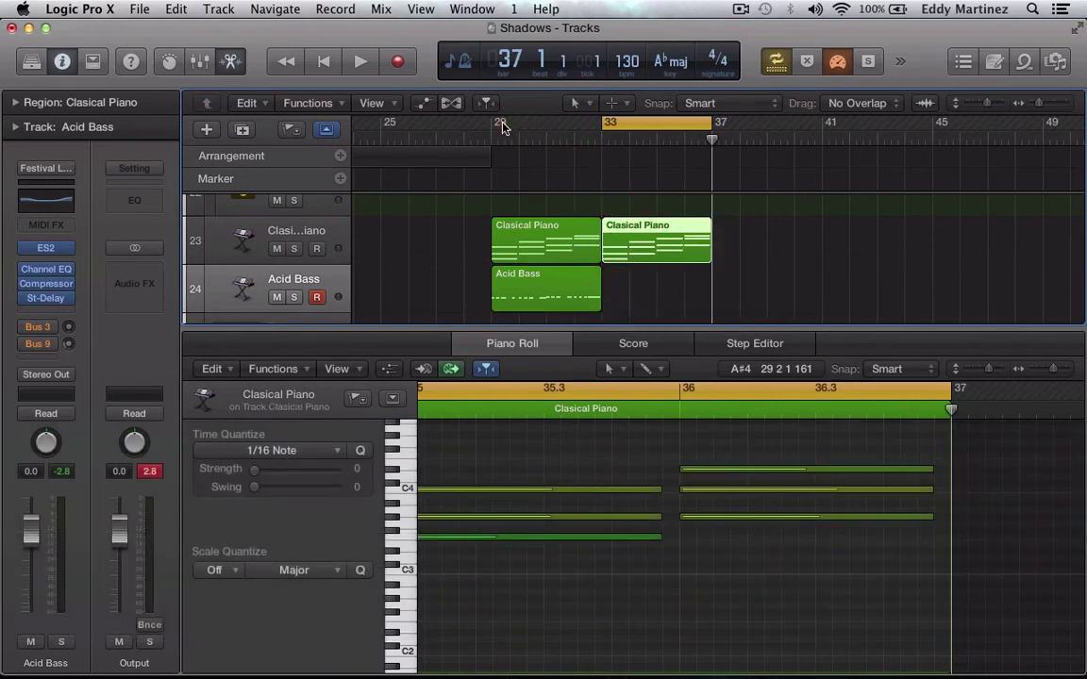
# Step: Duplicate the four-bar Acid Bass region to bar 33 and select all four piano and bass regions
pyautogui.moveTo(600, 127); pyautogui.dragTo(493, 127)
pyautogui.click(554, 295)
pyautogui.press('super')
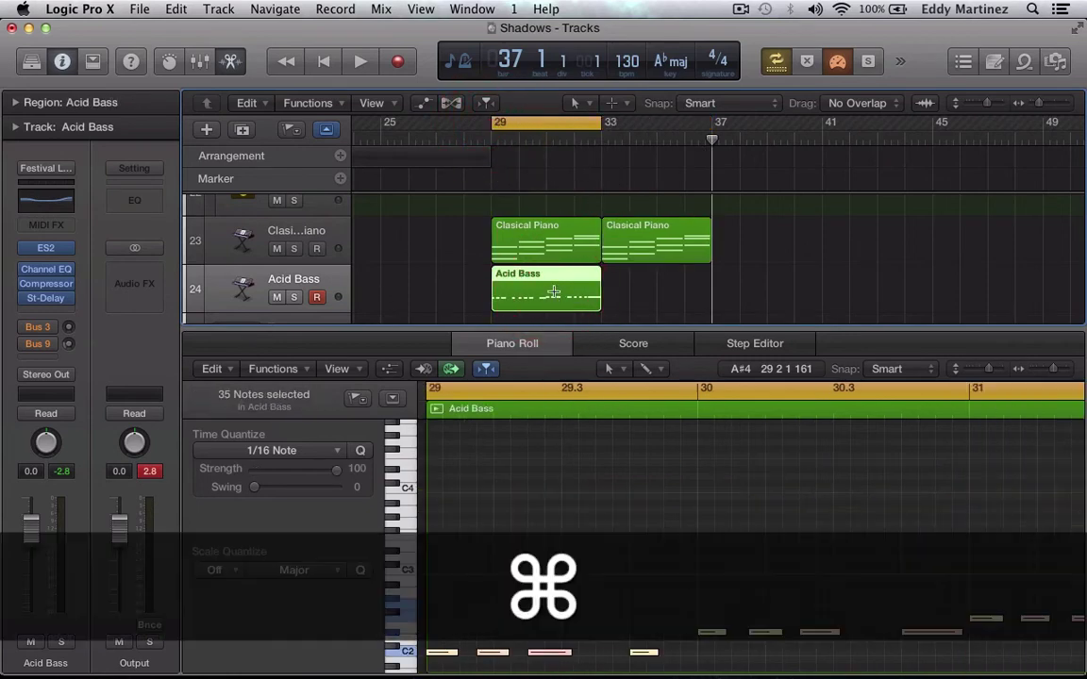
pyautogui.press('super+c')
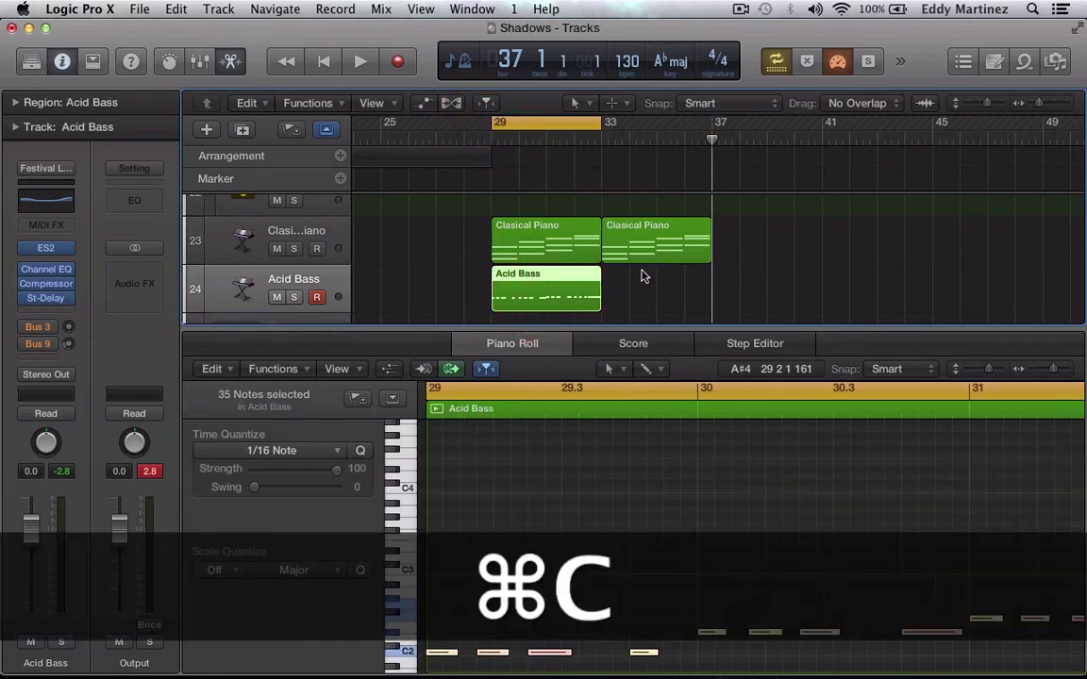
pyautogui.press('super+v')
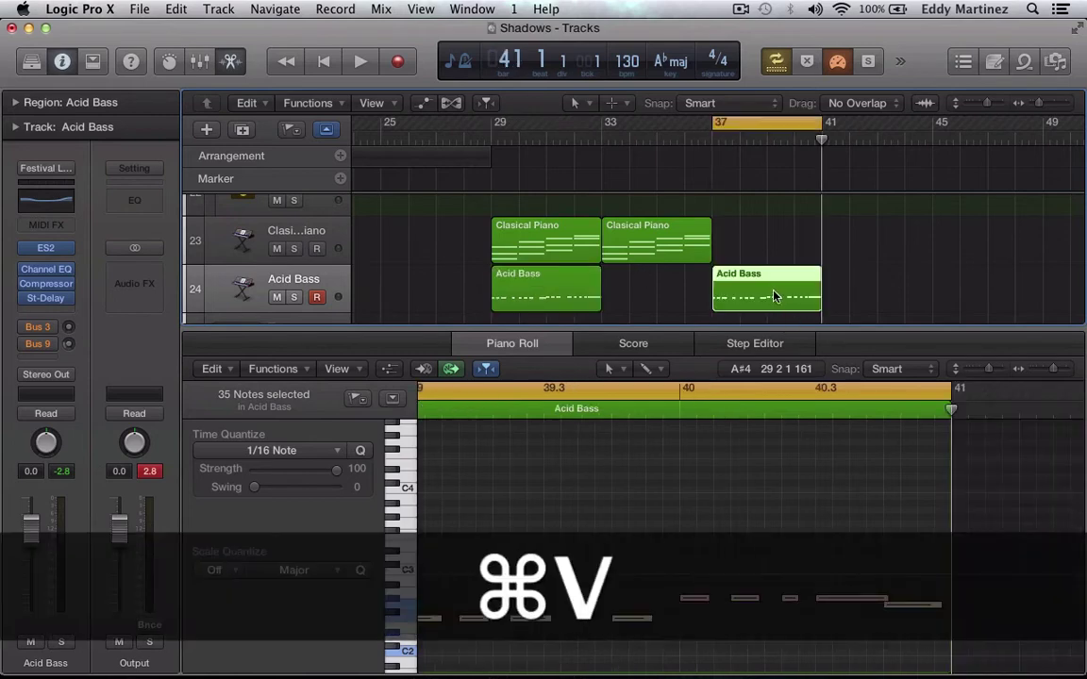
pyautogui.moveTo(729, 294); pyautogui.dragTo(512, 251)
pyautogui.click(717, 274)
# Step: Play back the piano and bass regions from bar 29, stop playback and close the Piano Roll
pyautogui.press('Return')
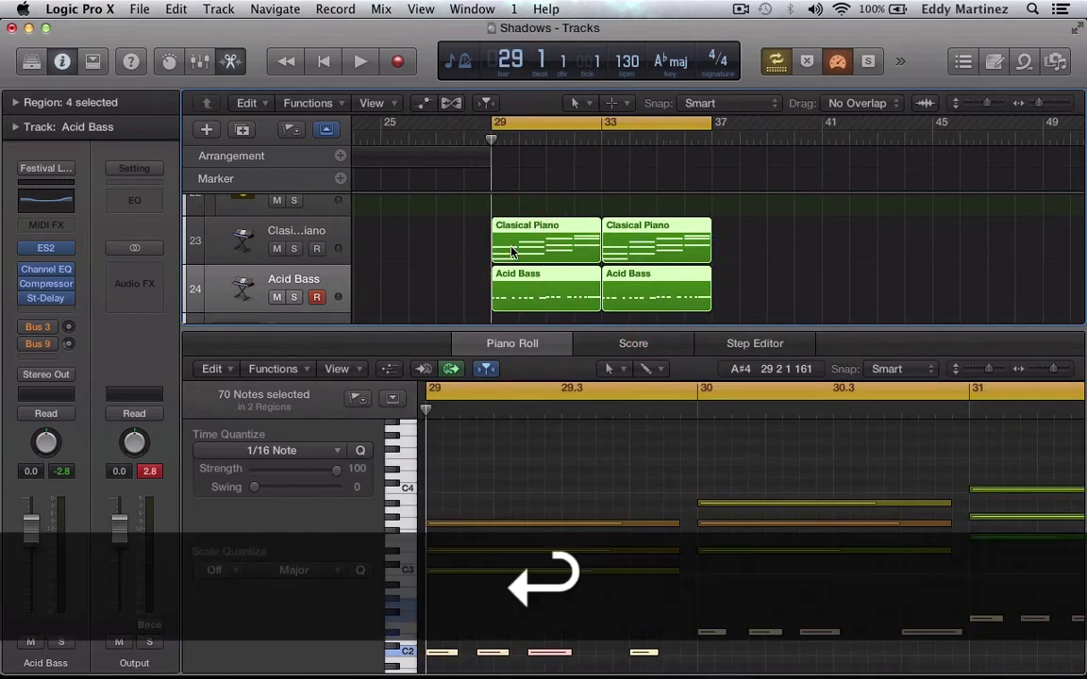
pyautogui.press('space')
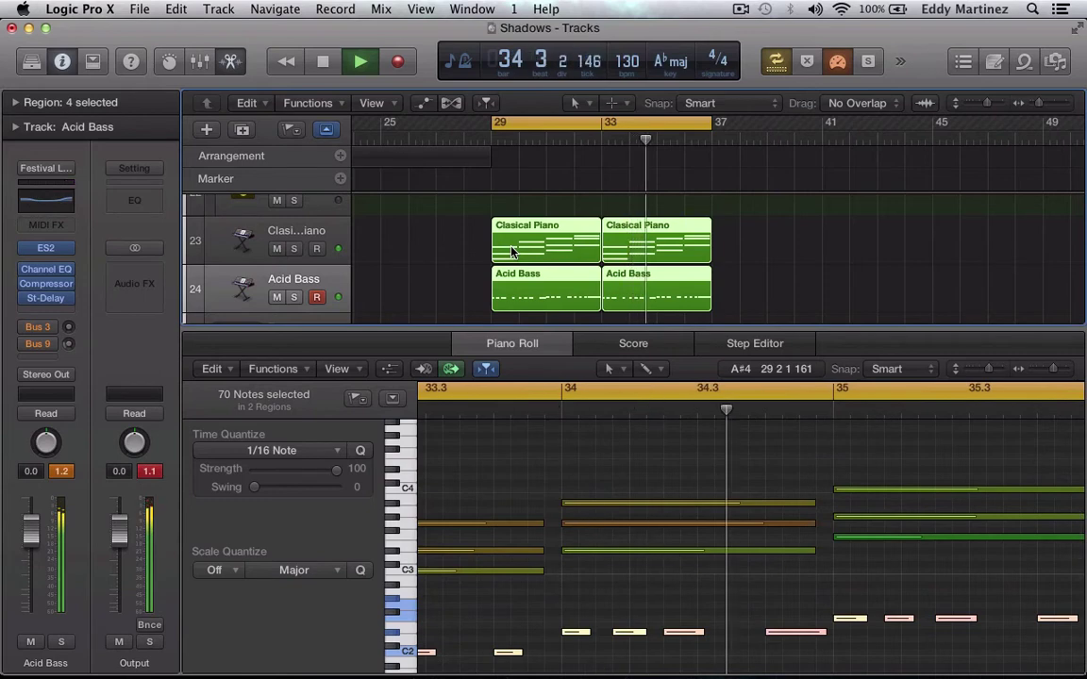
pyautogui.scroll(-2, 512, 251)
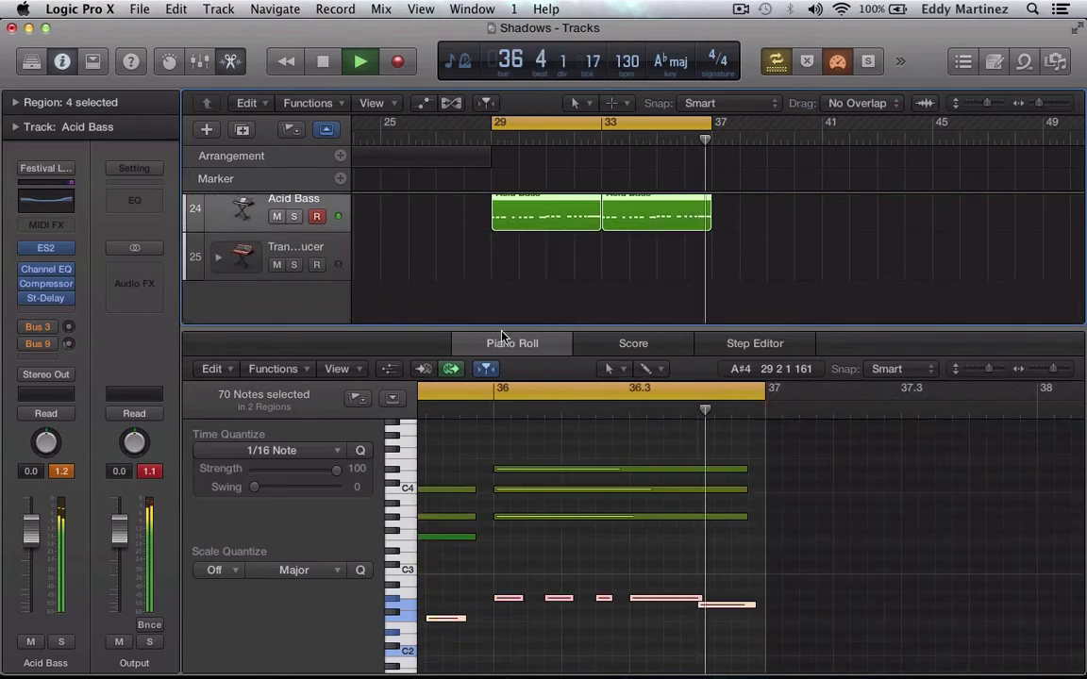
pyautogui.press('space')
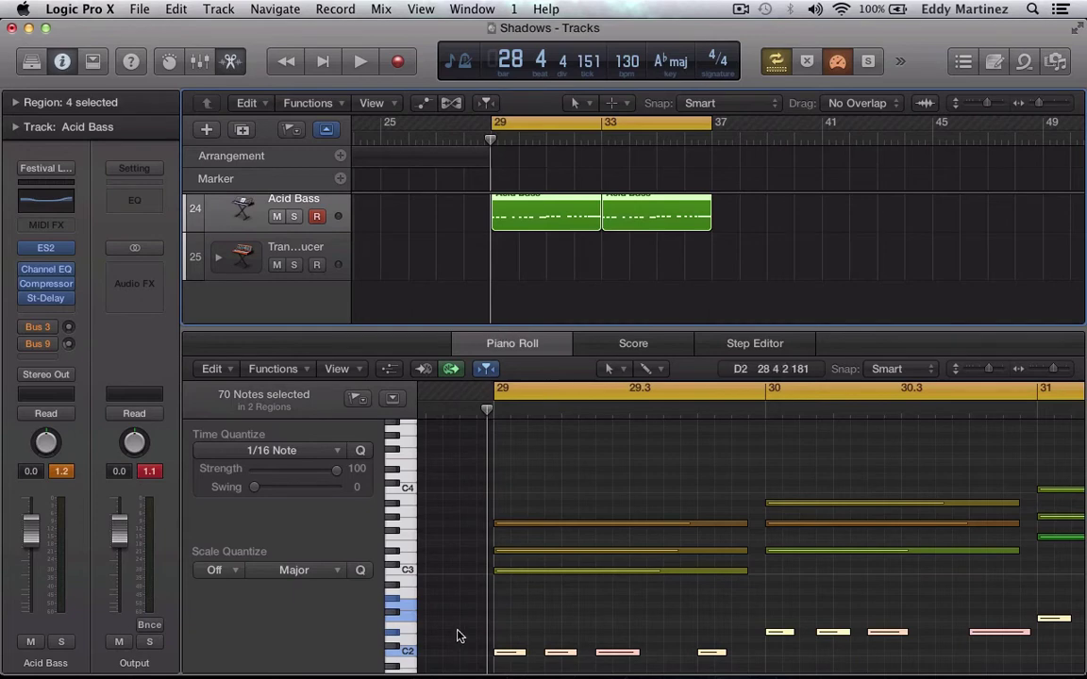
pyautogui.click(530, 345)
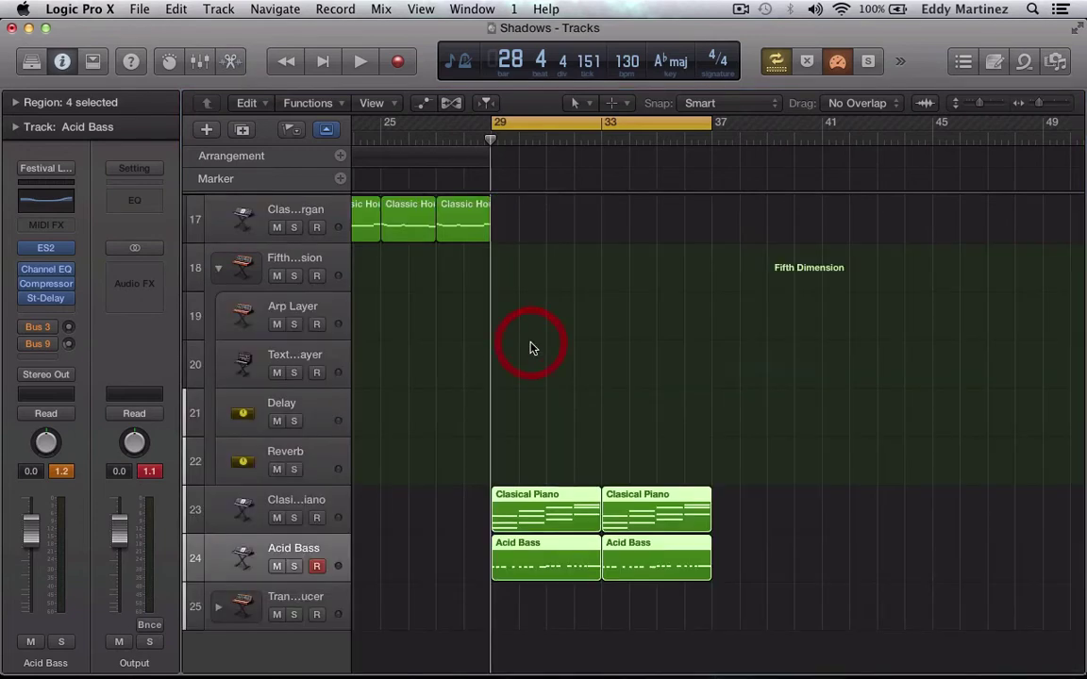
# Step: Copy the four Clasical Piano and Acid Bass regions spanning bars 29 to 37
pyautogui.hscroll(-3, 703, 314)
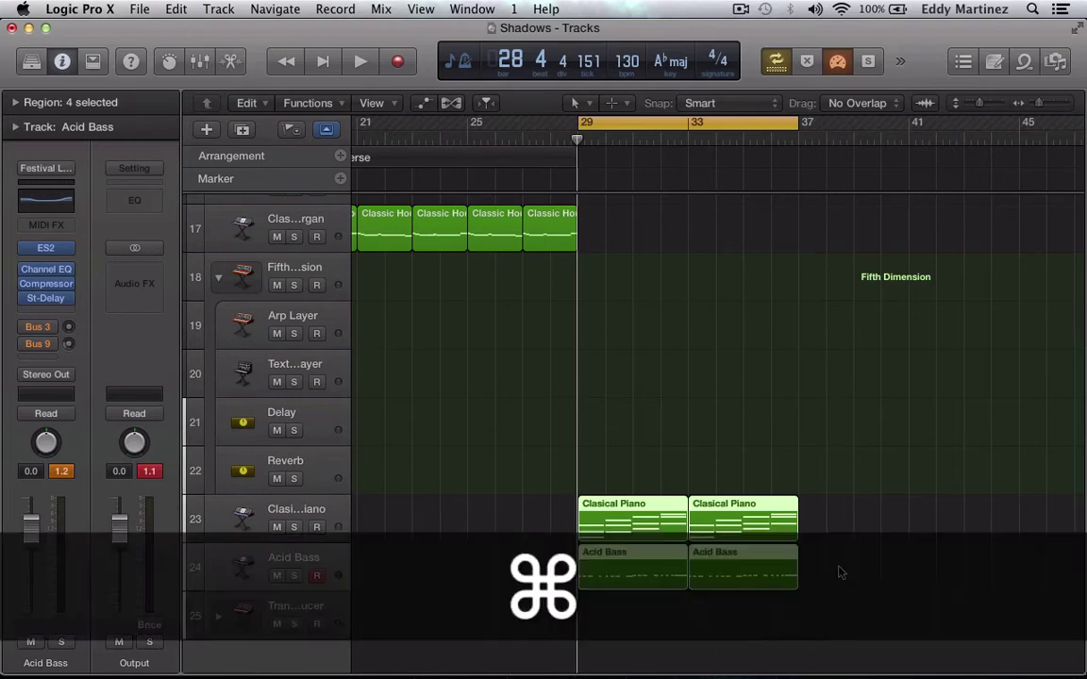
pyautogui.press('super+c')
pyautogui.click(838, 632)
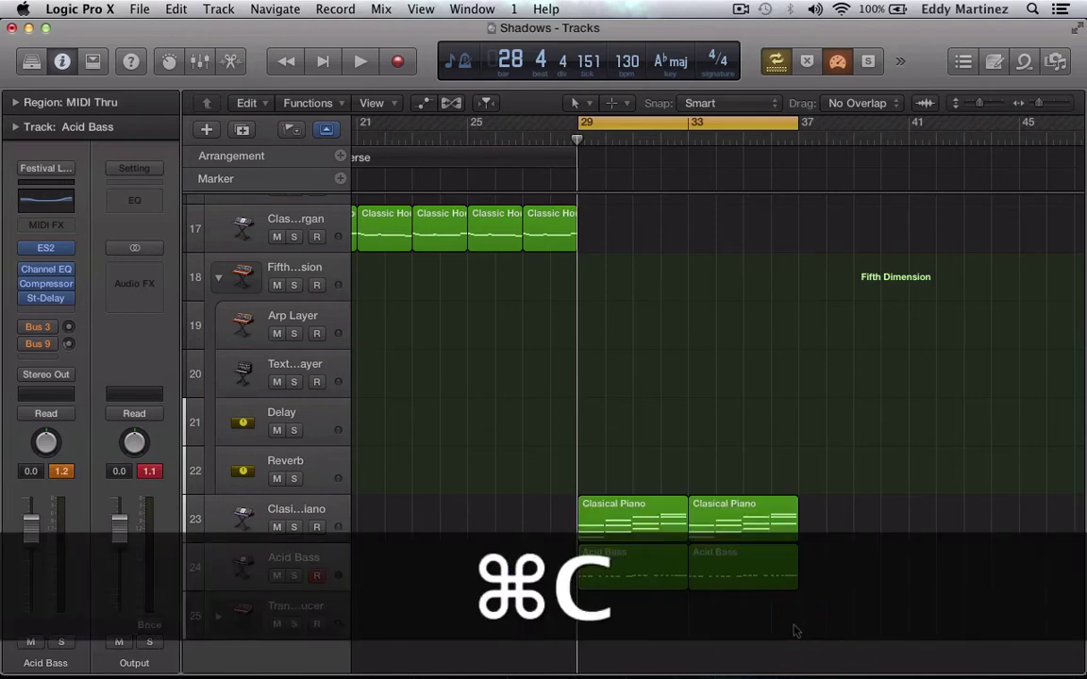
pyautogui.scroll(5, 839, 476)
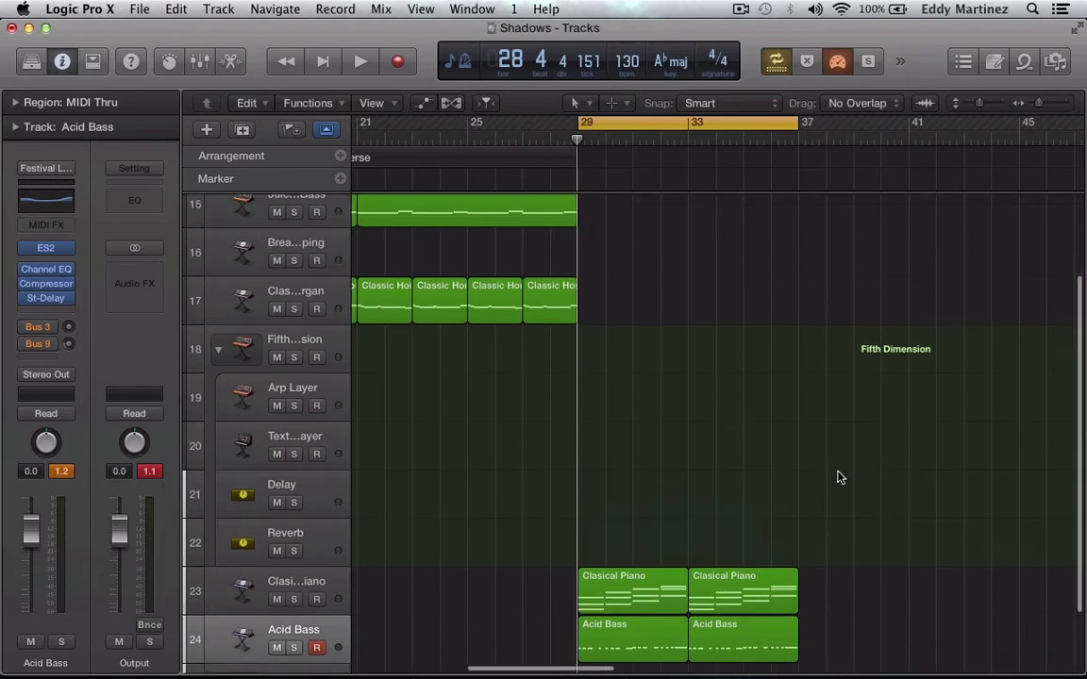
pyautogui.hscroll(5, 840, 477)
pyautogui.hscroll(-5, 840, 477)
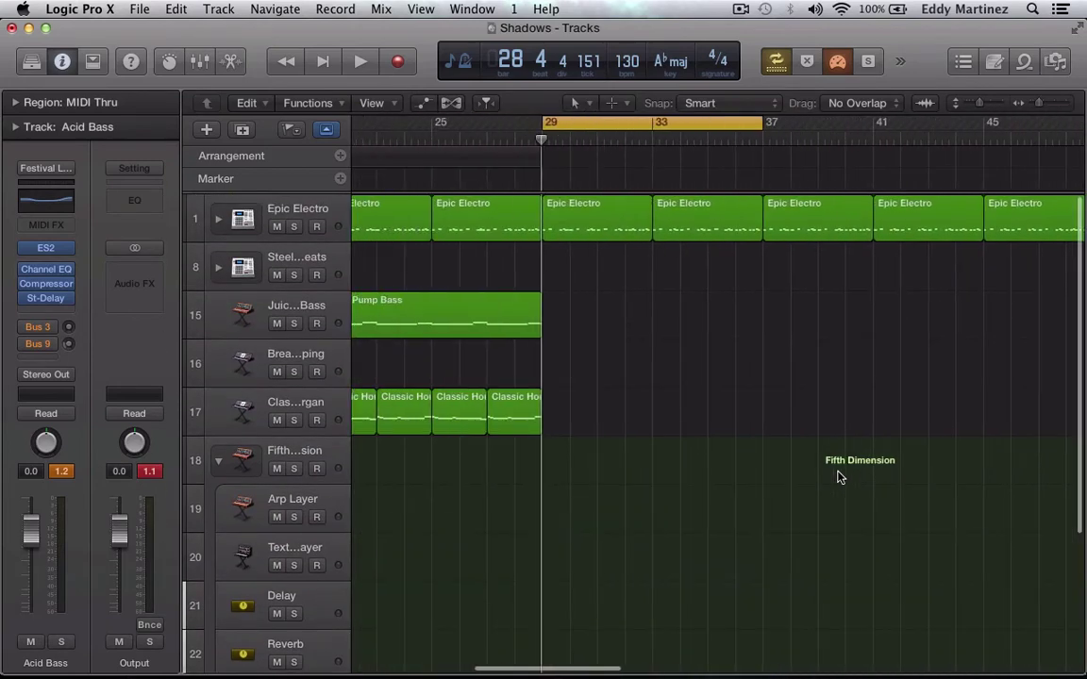
pyautogui.scroll(-5, 838, 476)
pyautogui.moveTo(775, 637); pyautogui.dragTo(604, 583)
pyautogui.press('super+c')
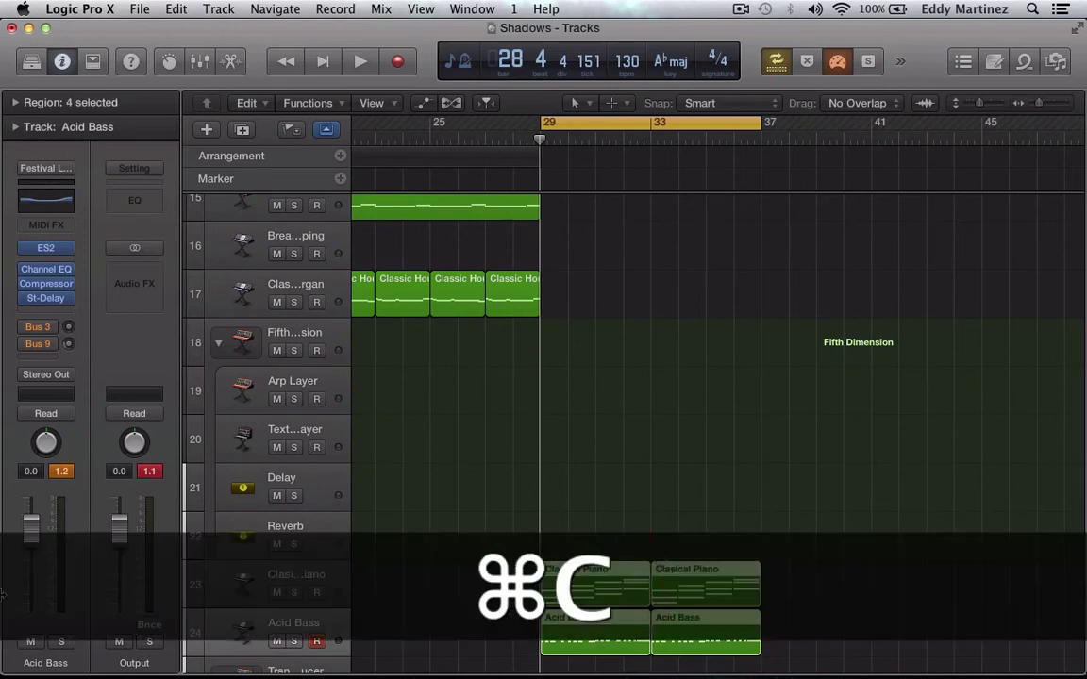
# Step: Paste the copied piano and bass regions back to back from bar 37 until they reach bar 61
pyautogui.press('.')
pyautogui.press('.')
pyautogui.press('.')
pyautogui.press('.')
pyautogui.press('.')
pyautogui.press('.')
pyautogui.press('.')
pyautogui.press('.')
pyautogui.press('.')
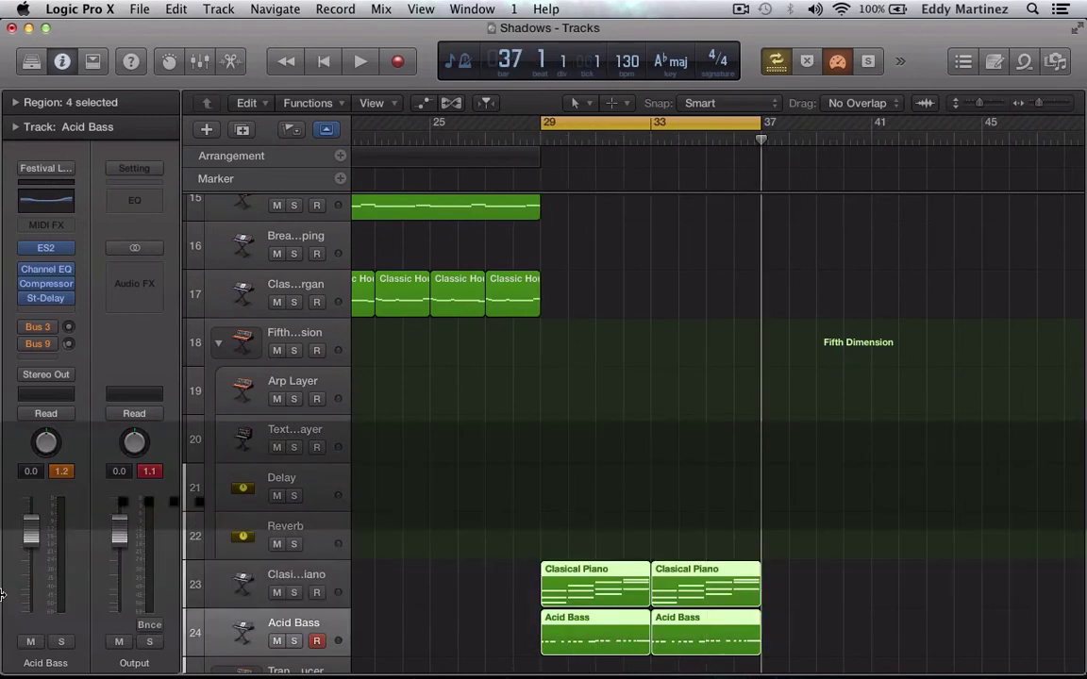
pyautogui.press('super+v')
pyautogui.press('super+v')
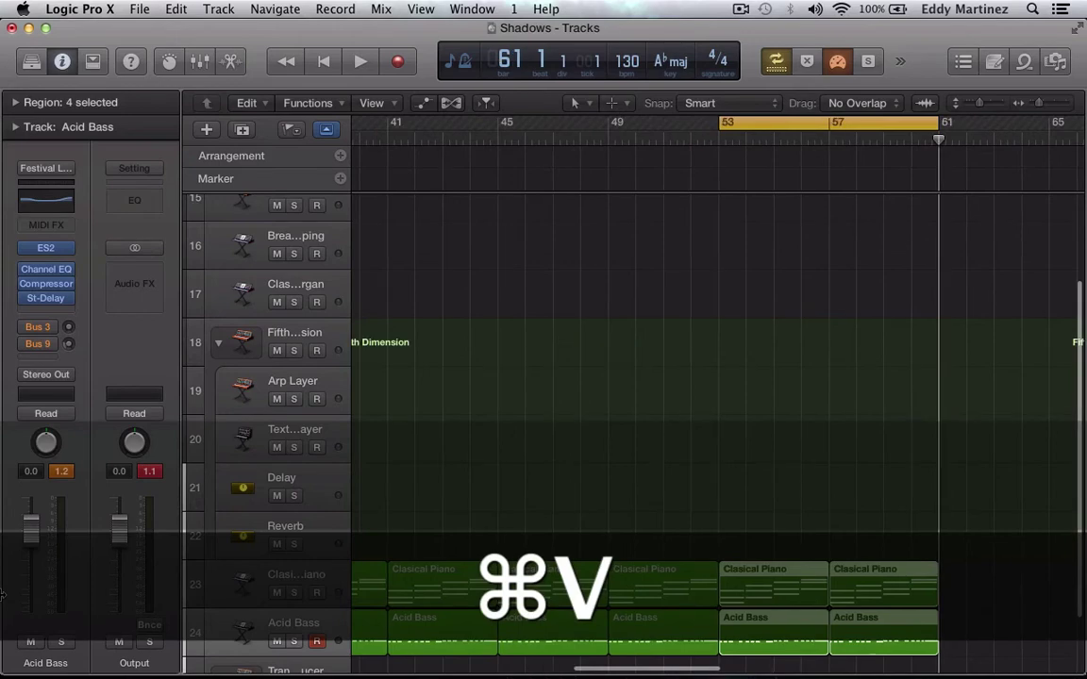
pyautogui.scroll(5, 847, 311)
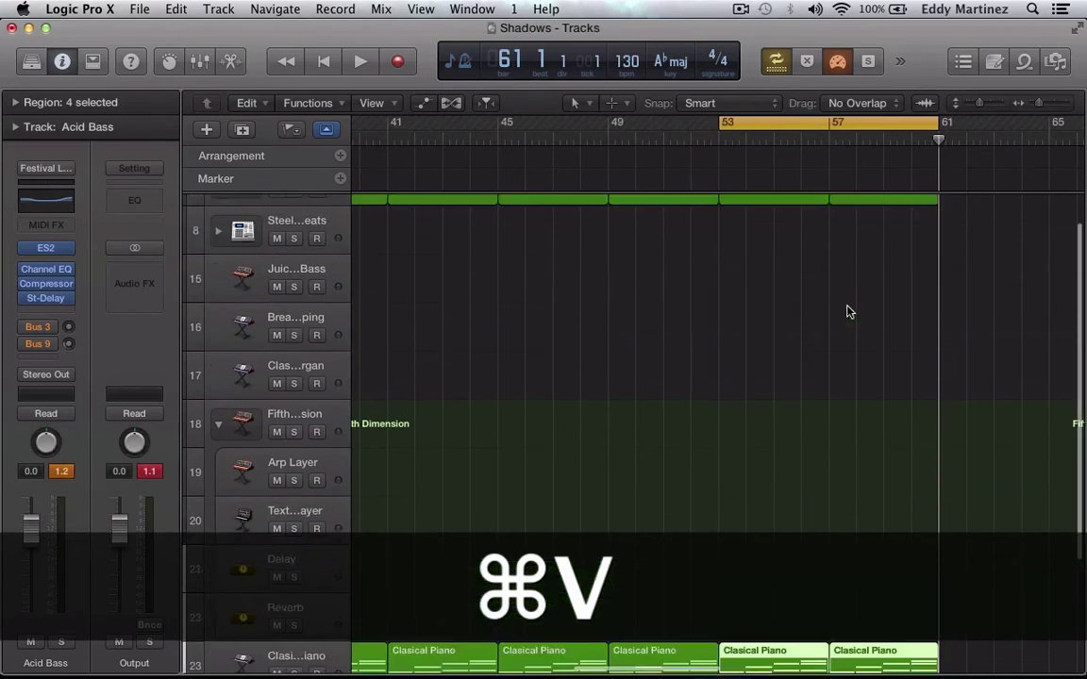
pyautogui.scroll(-5, 846, 310)
pyautogui.hscroll(-5, 846, 310)
pyautogui.hscroll(-3, 846, 310)
pyautogui.scroll(2, 847, 311)
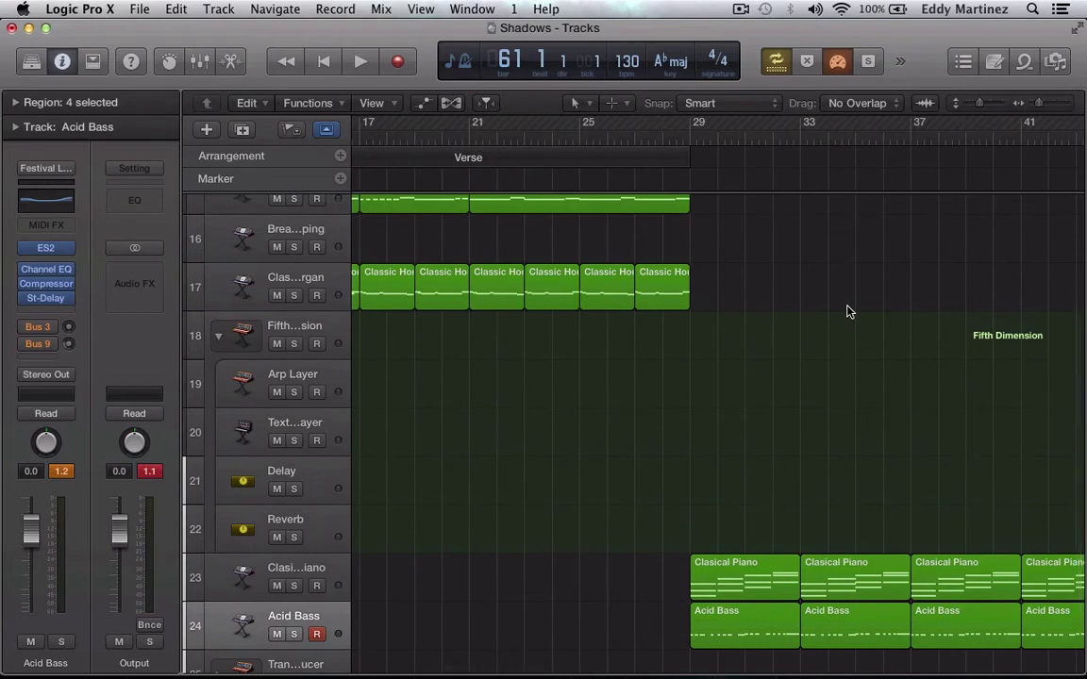
# Step: Add an Arpeggiator MIDI effect to the Clasical Piano track
pyautogui.scroll(3, 847, 310)
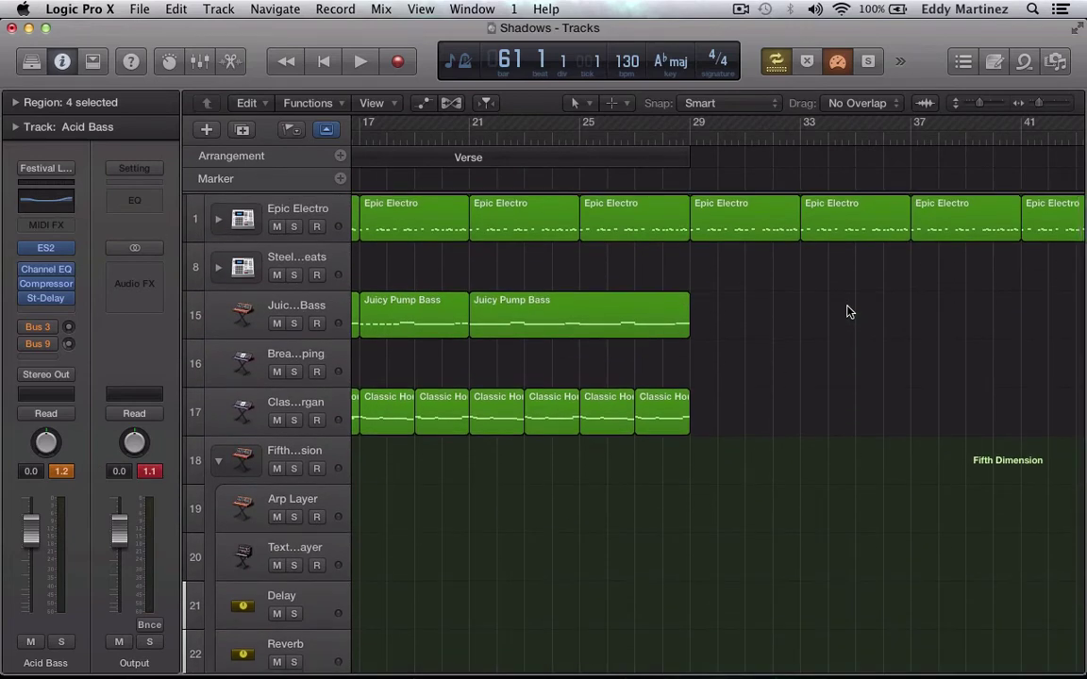
pyautogui.scroll(-5, 846, 311)
pyautogui.hscroll(-1, 846, 311)
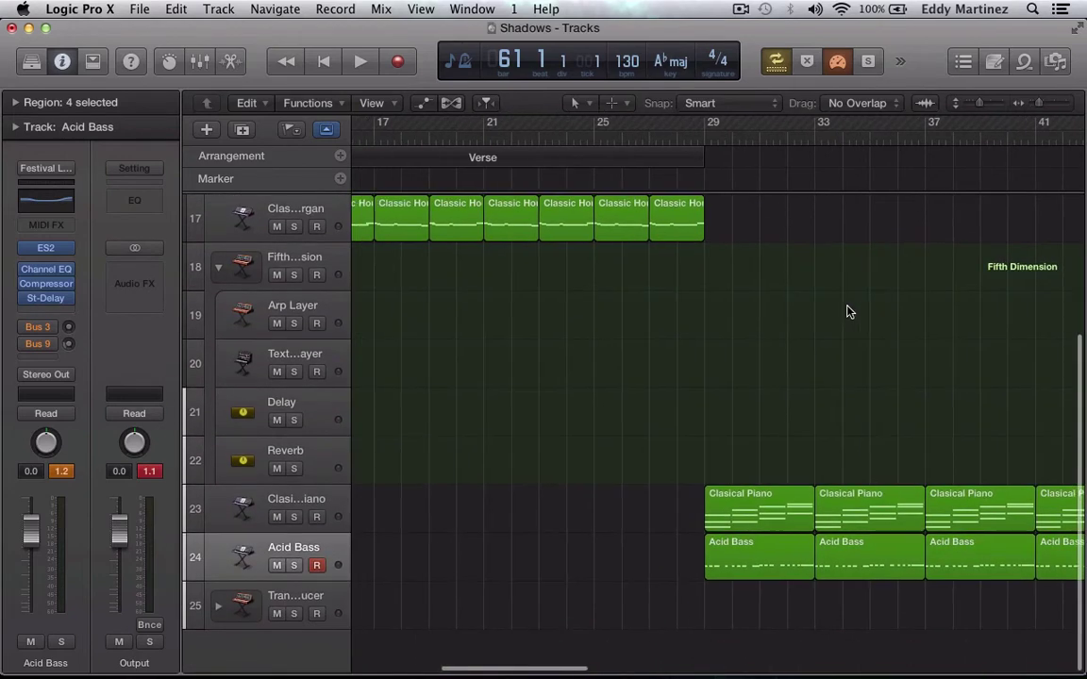
pyautogui.hscroll(-3, 846, 312)
pyautogui.hscroll(12, 847, 311)
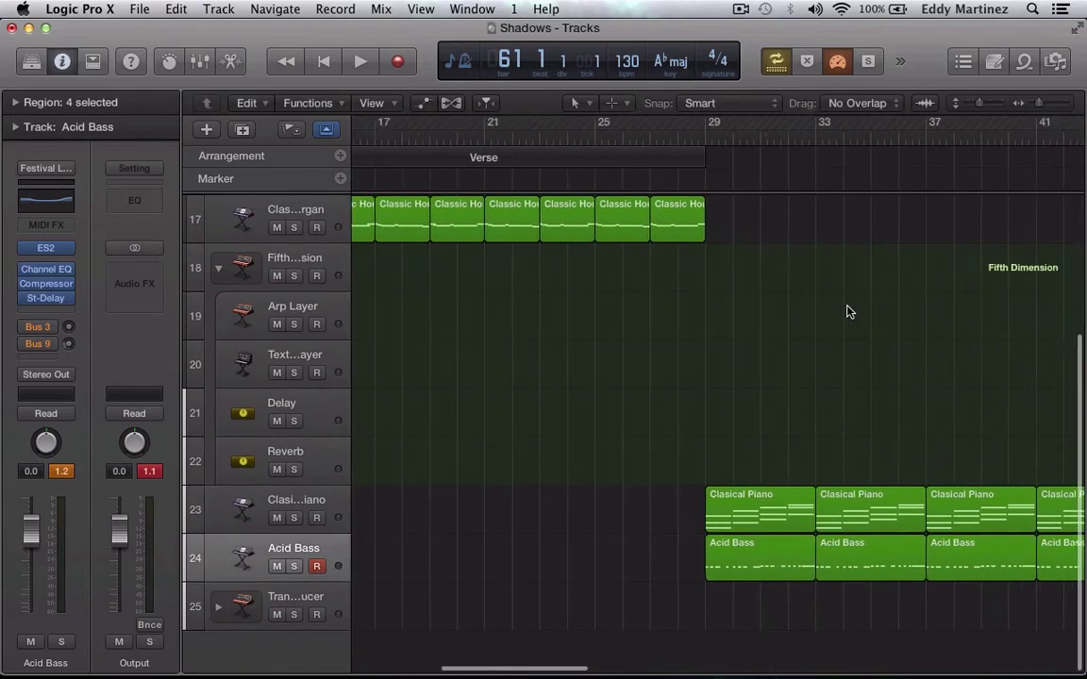
pyautogui.hscroll(-2, 847, 311)
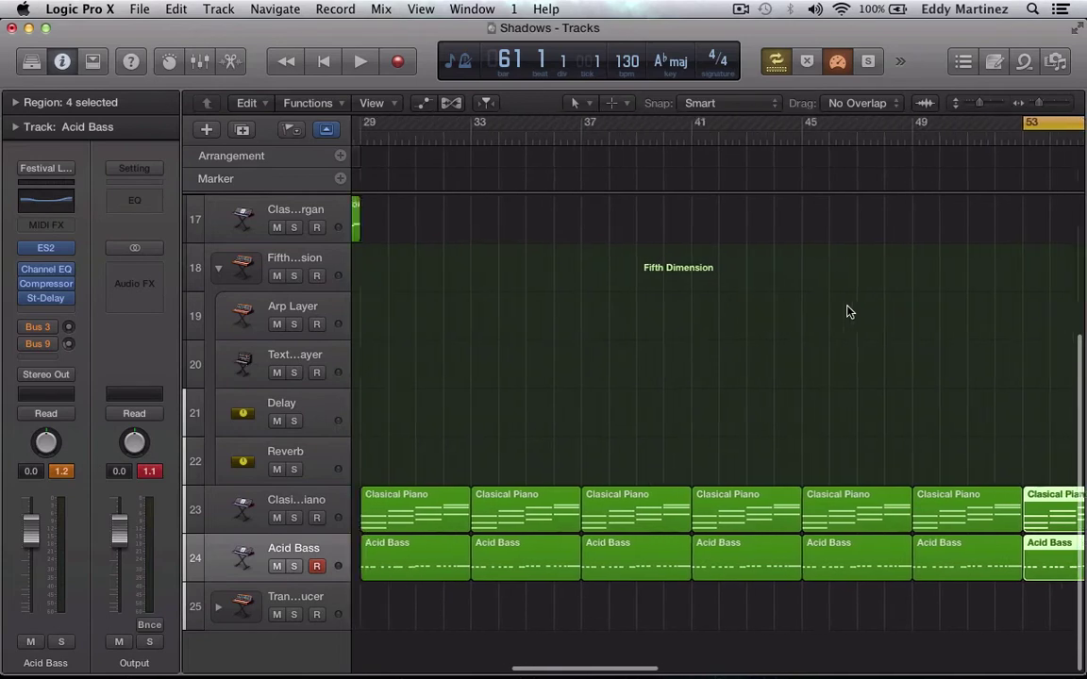
pyautogui.click(279, 510)
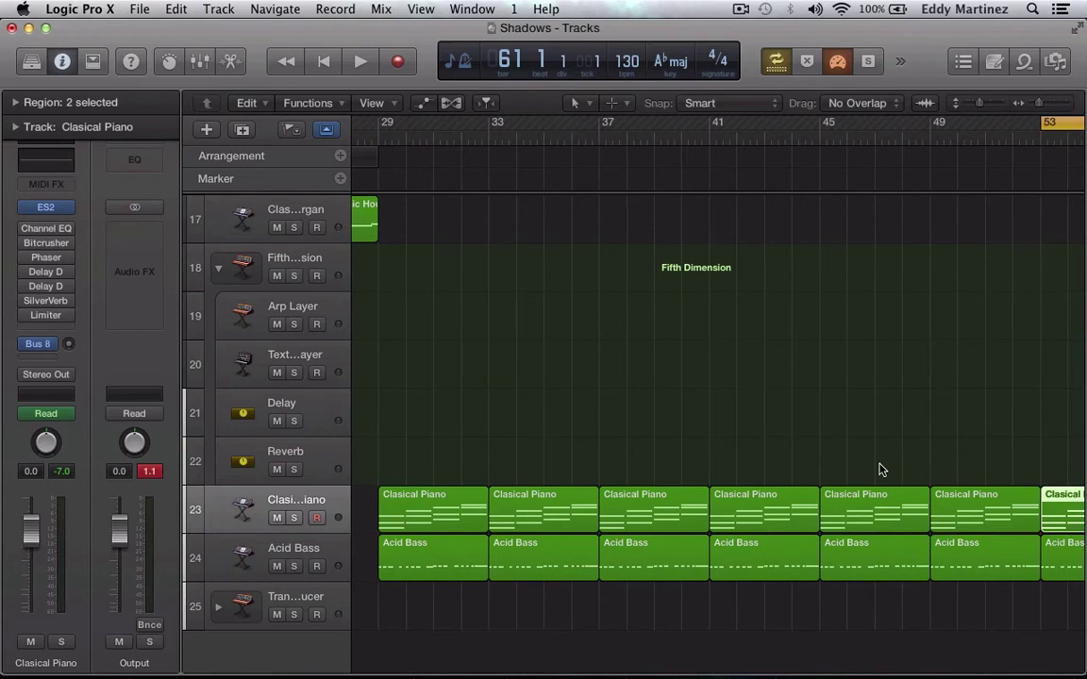
pyautogui.click(49, 185)
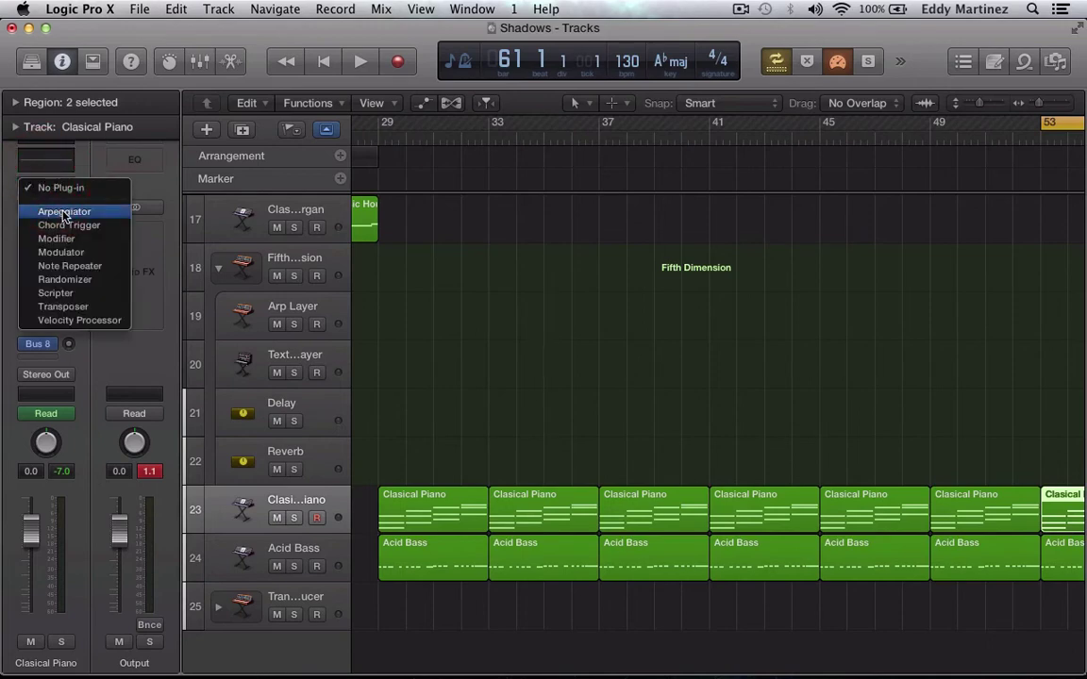
pyautogui.click(63, 213)
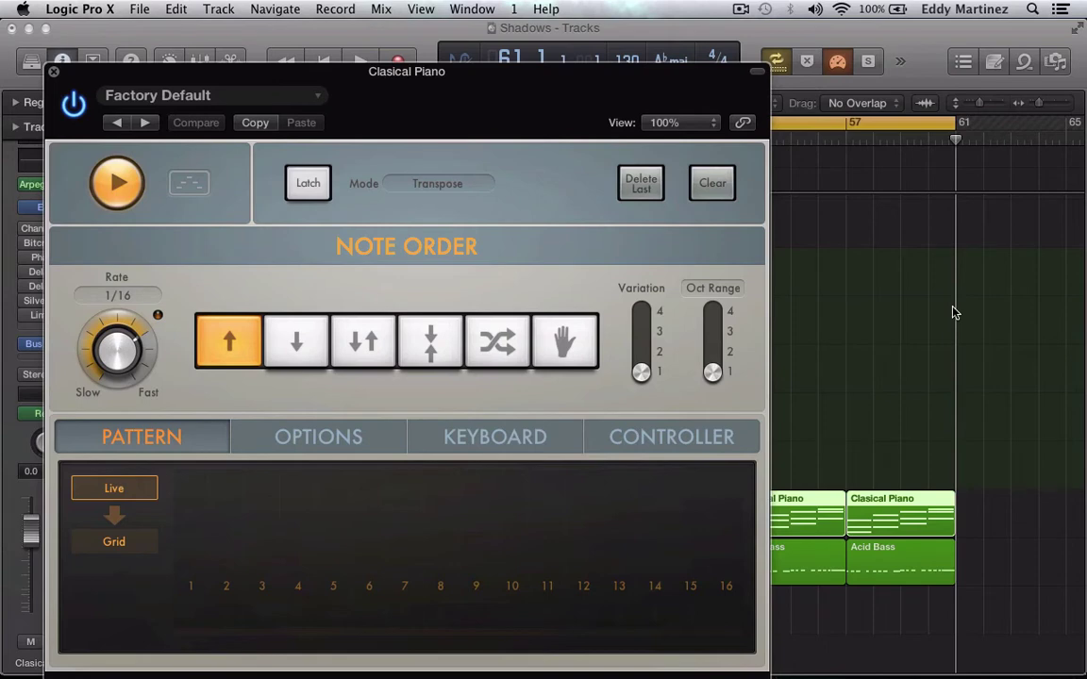
# Step: Play back the arpeggiated piano from bar 53, stop playback and close the Arpeggiator window
pyautogui.press('Return')
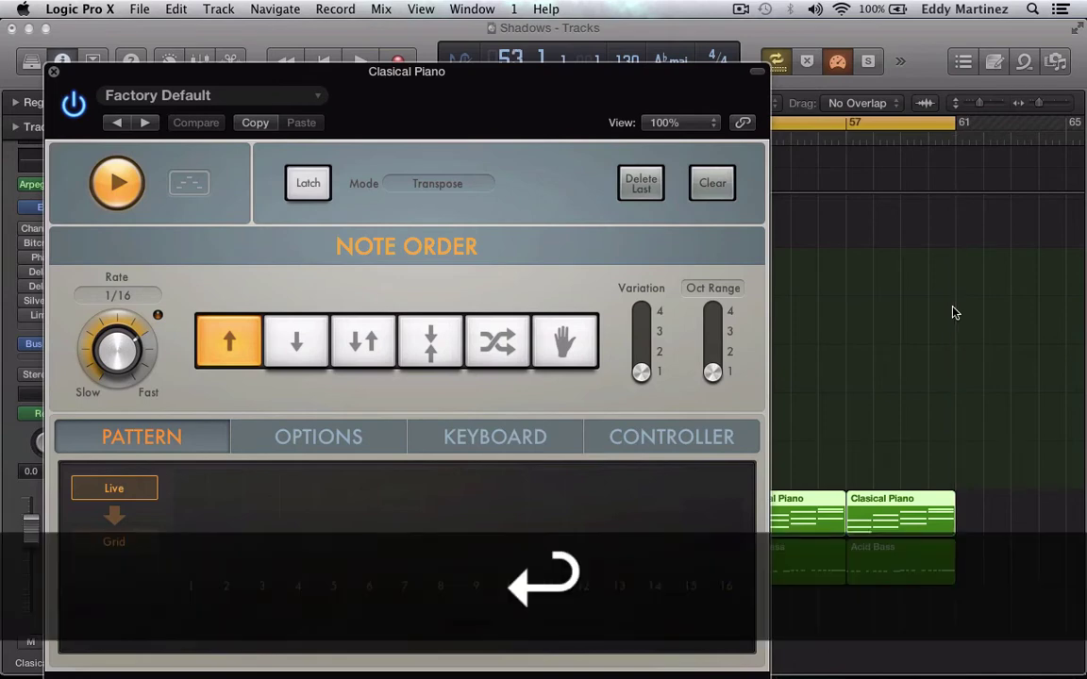
pyautogui.press('space')
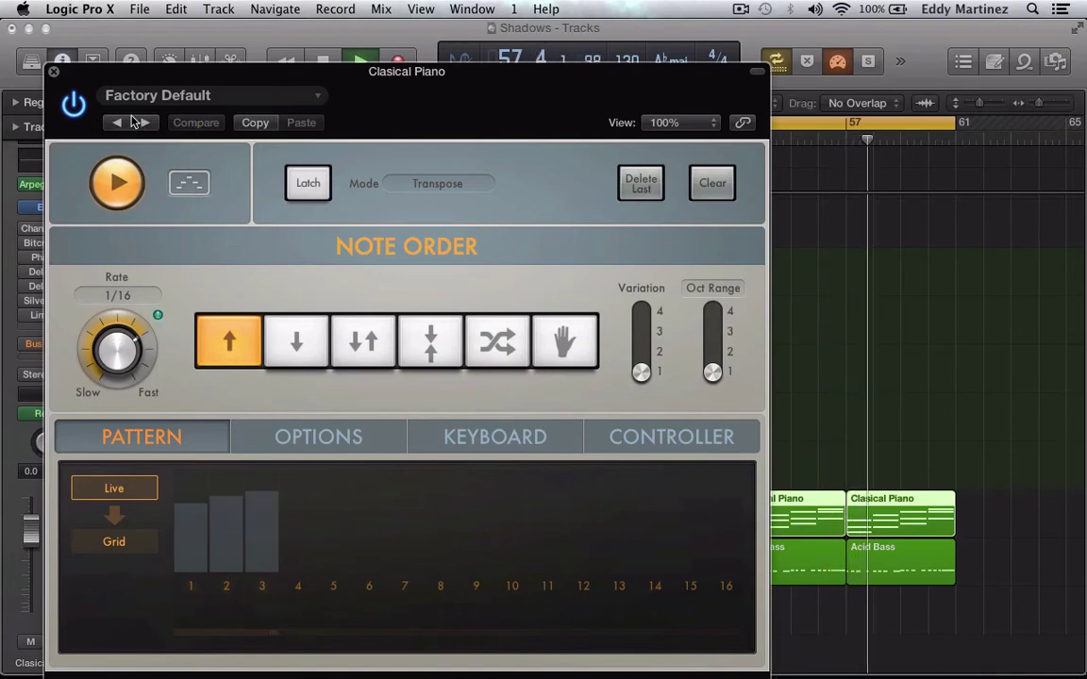
pyautogui.moveTo(213, 76); pyautogui.dragTo(171, 5)
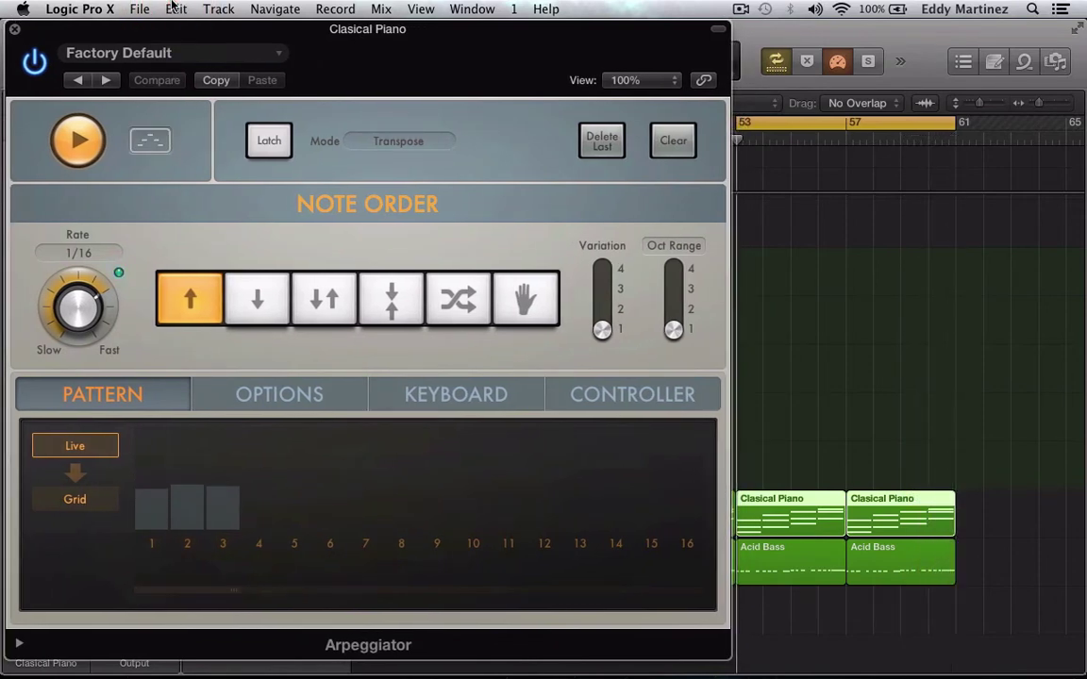
pyautogui.click(17, 32)
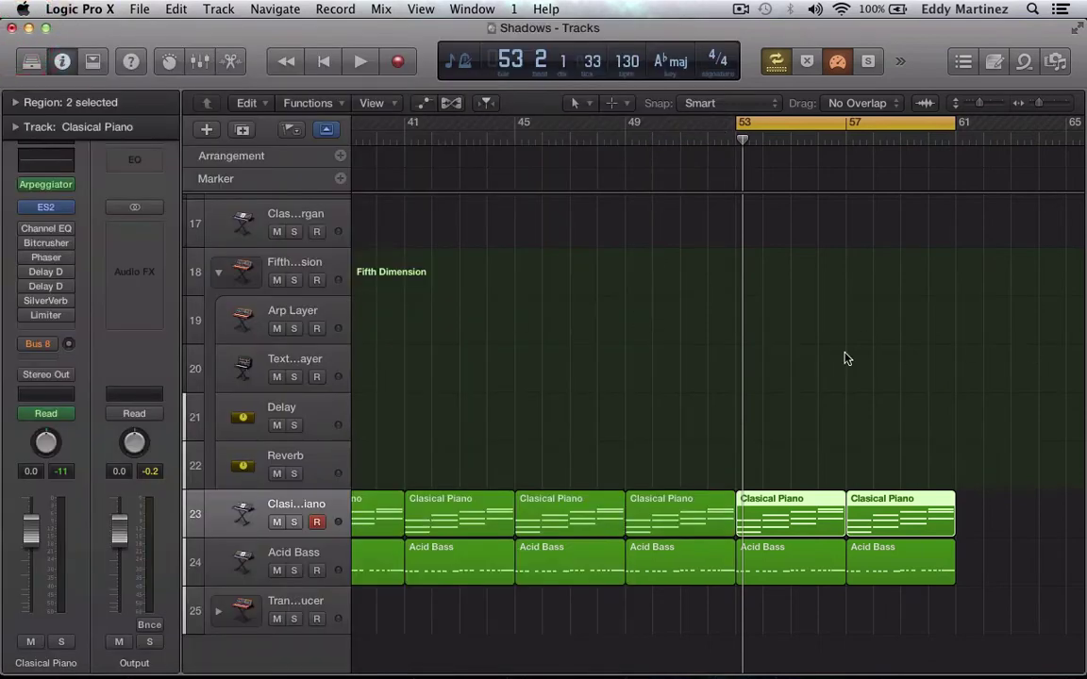
# Step: Move the playhead to bar 45, the midpoint of the piano and bass section
pyautogui.hscroll(-10, 846, 358)
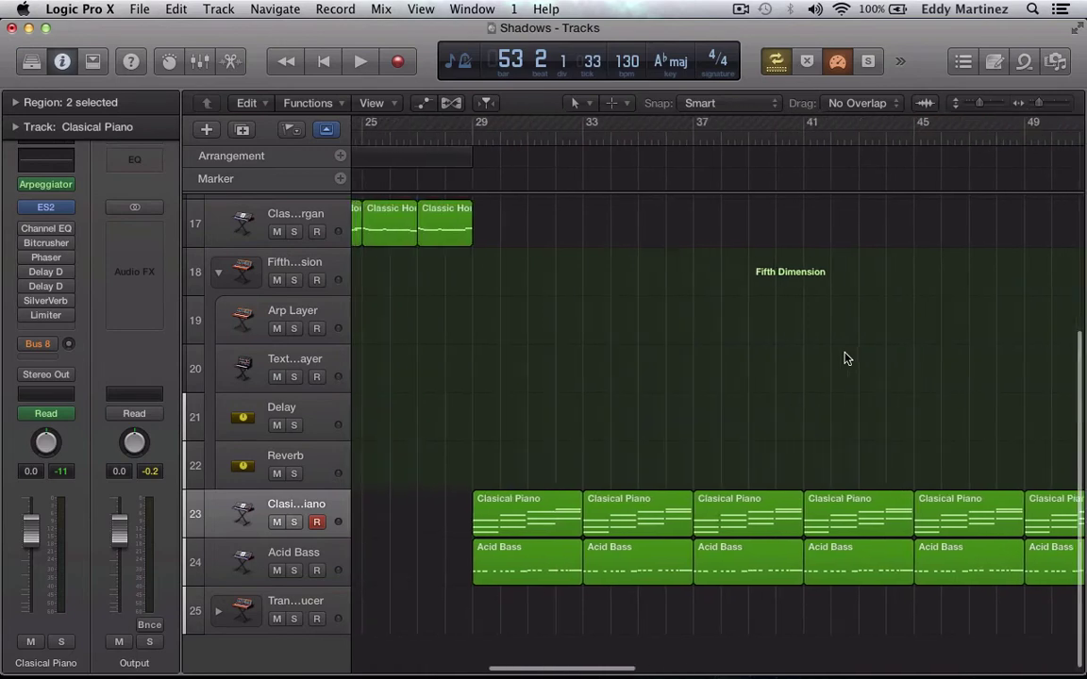
pyautogui.hscroll(3, 846, 358)
pyautogui.moveTo(1028, 144); pyautogui.dragTo(811, 168)
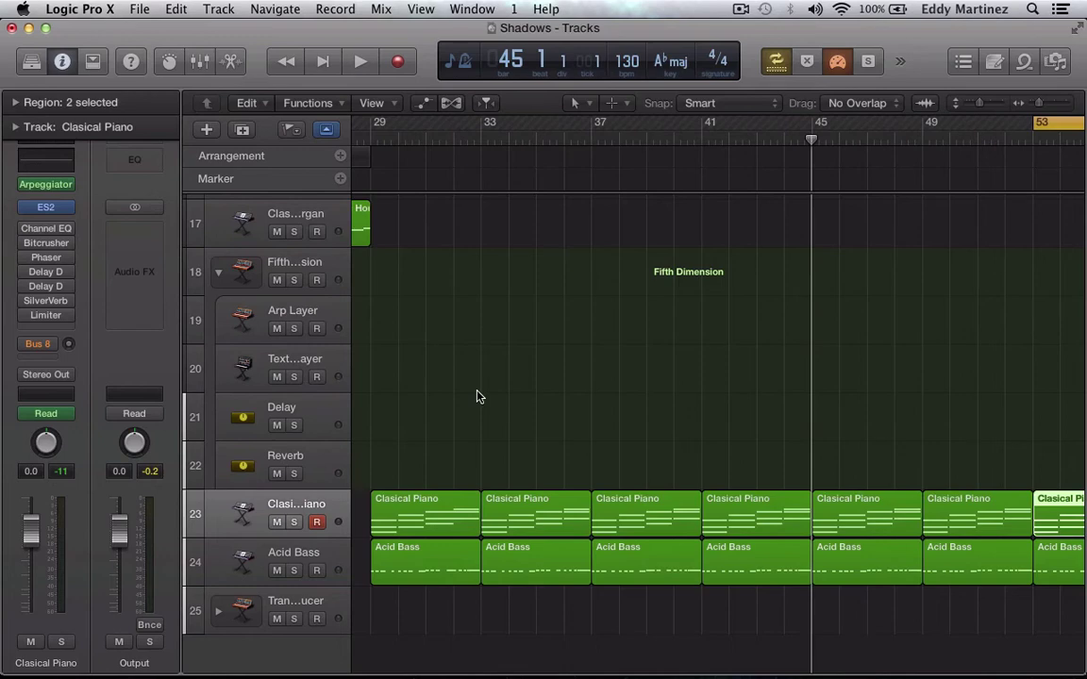
# Step: Show track automation and widen the track headers to read the full Arpeggiator: Play/Stop parameter of Clasical Piano
pyautogui.press('a')
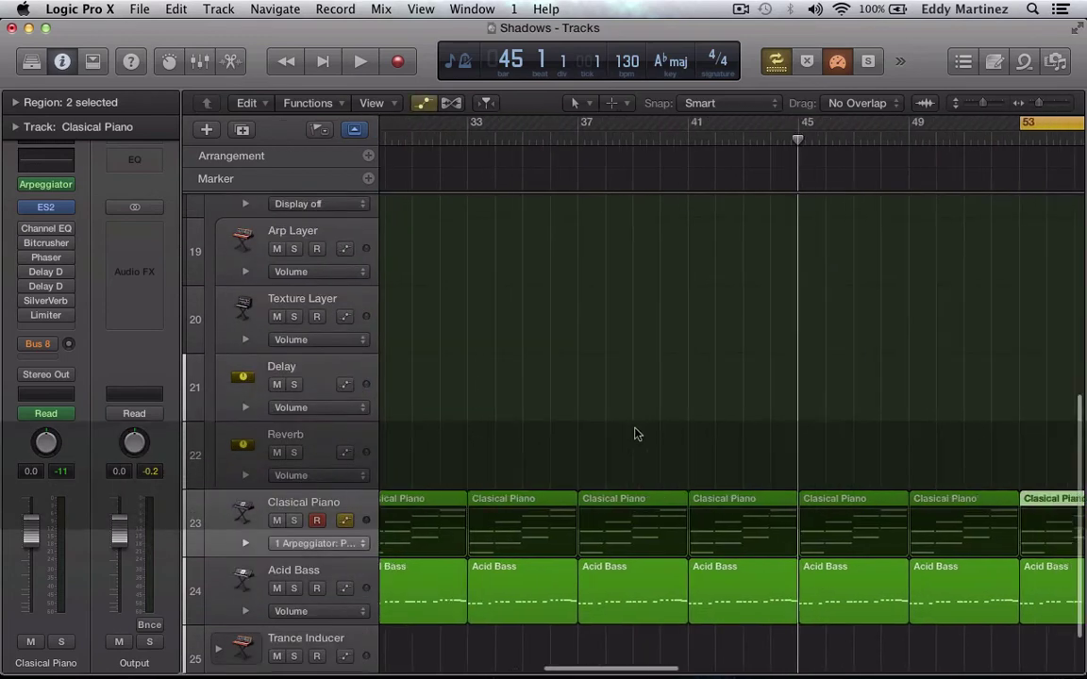
pyautogui.scroll(-3, 635, 434)
pyautogui.hscroll(-2, 635, 434)
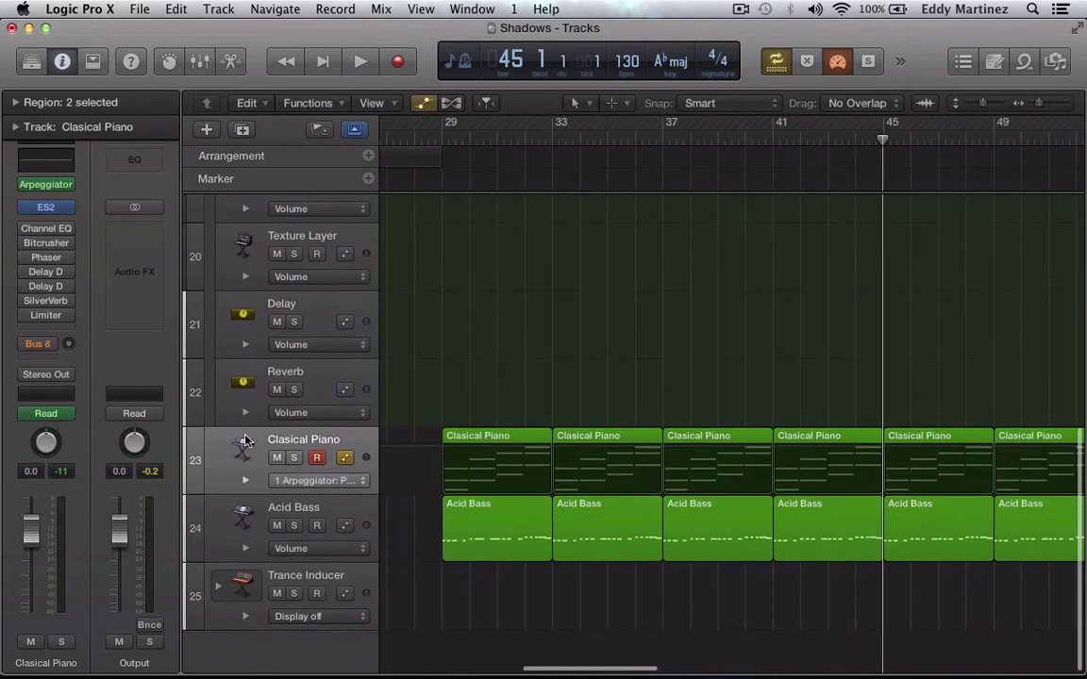
pyautogui.scroll(2, 243, 439)
pyautogui.hscroll(-5, 243, 439)
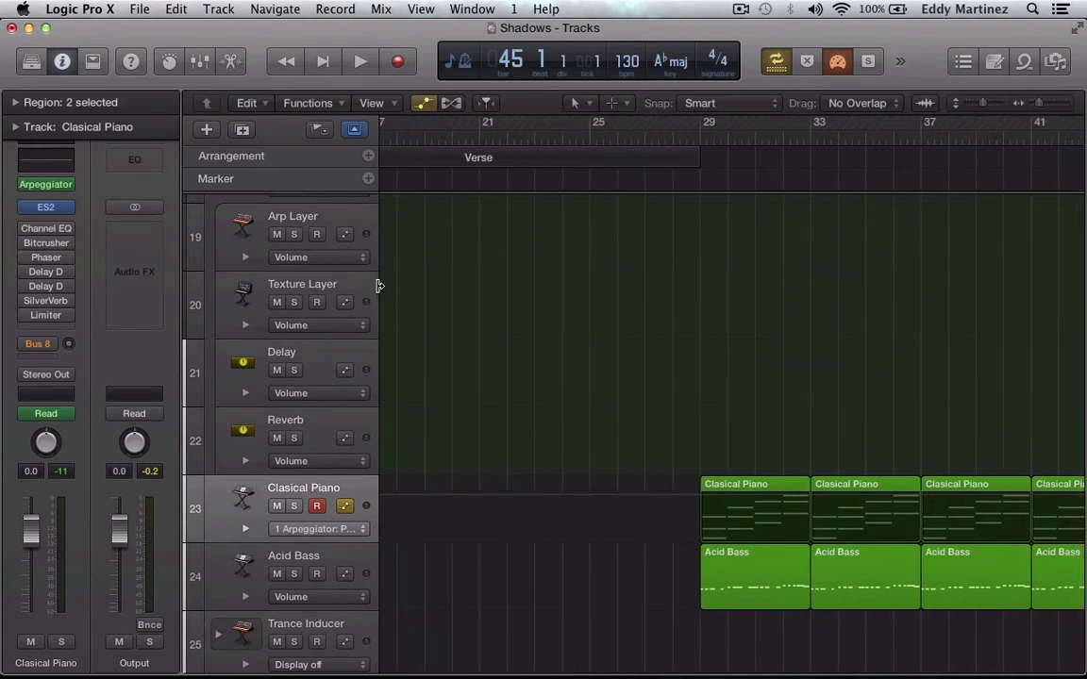
pyautogui.moveTo(383, 285); pyautogui.dragTo(519, 296)
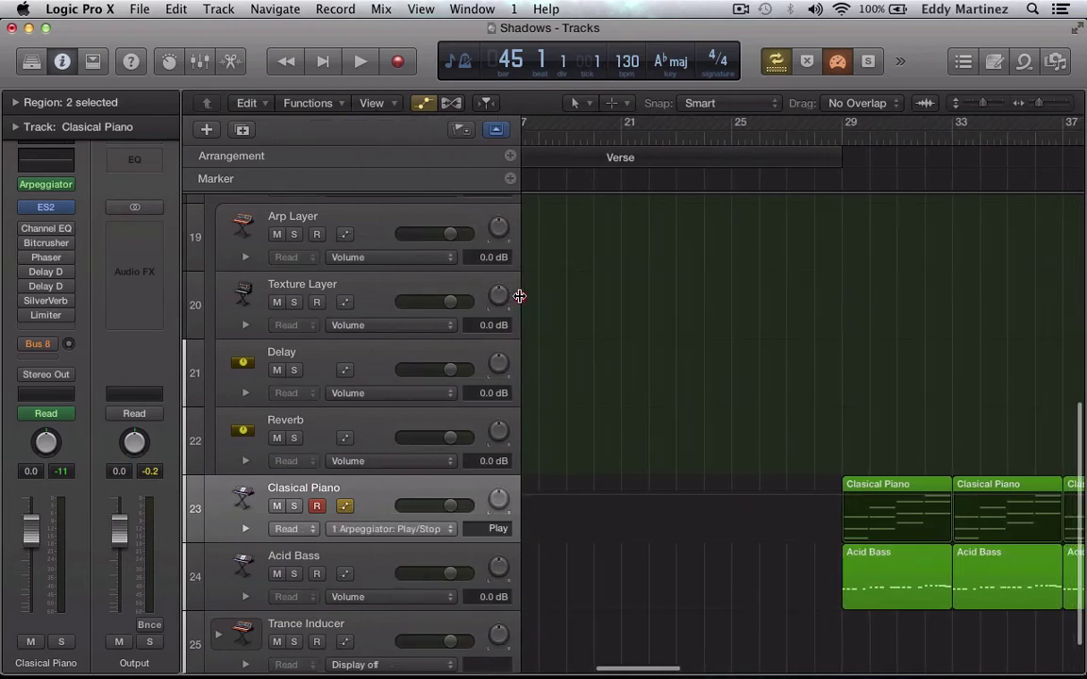
# Step: Deselect all regions and automate the Clasical Piano's Arpeggiator to Stop at bar 28, just before the piano regions
pyautogui.hscroll(5, 658, 500)
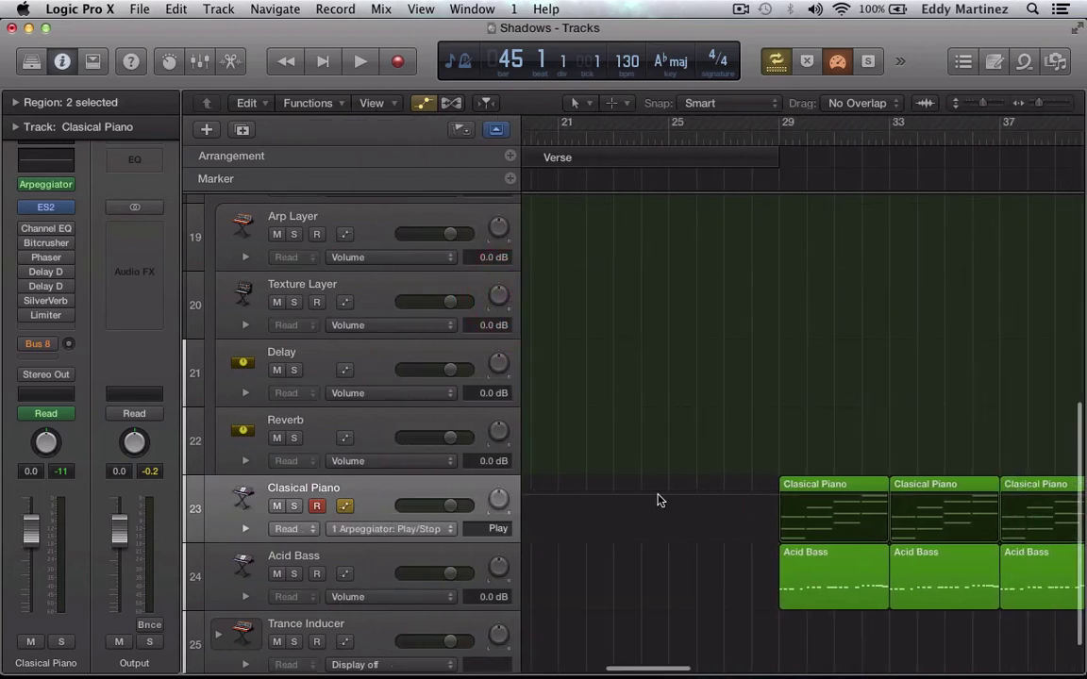
pyautogui.hscroll(8, 744, 491)
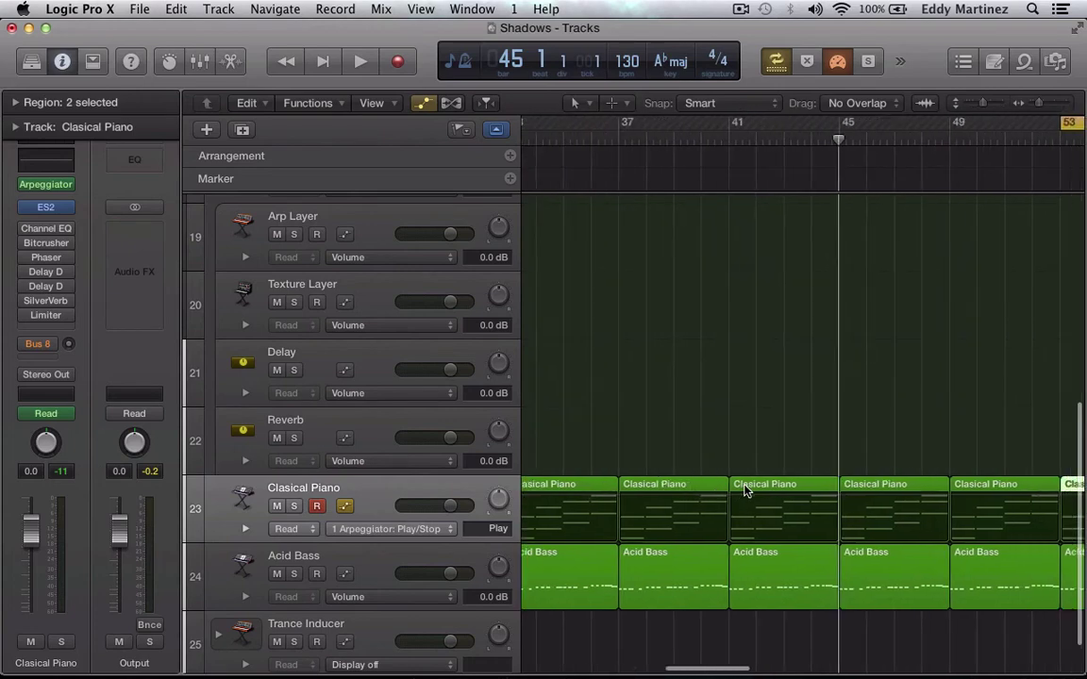
pyautogui.press('shift+super+a')
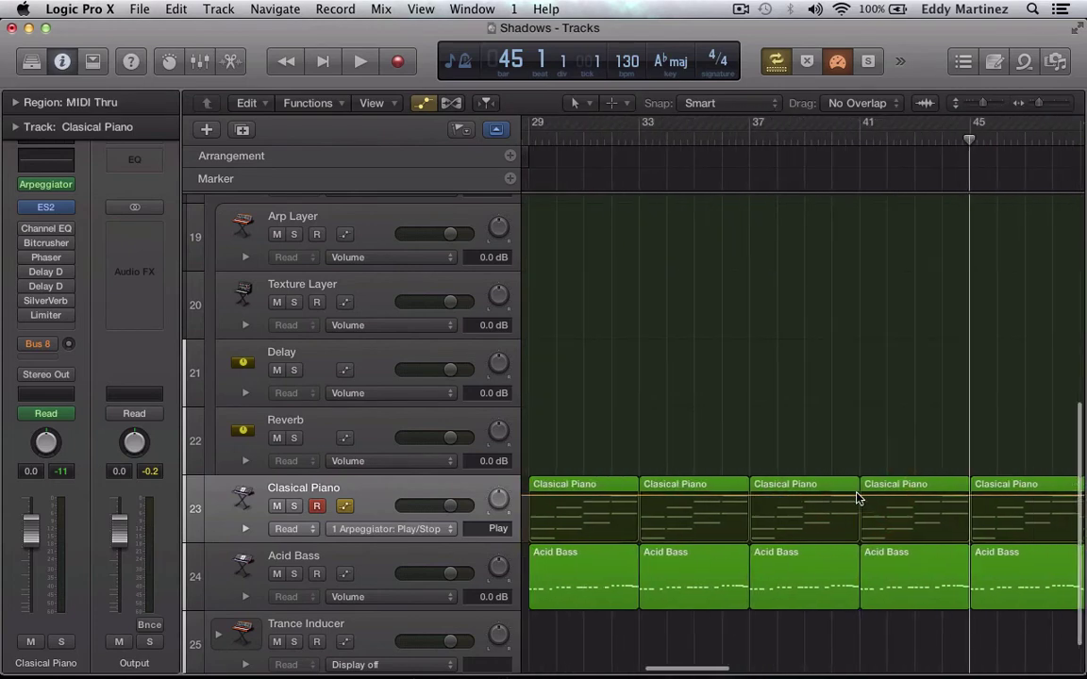
pyautogui.hscroll(-8, 858, 498)
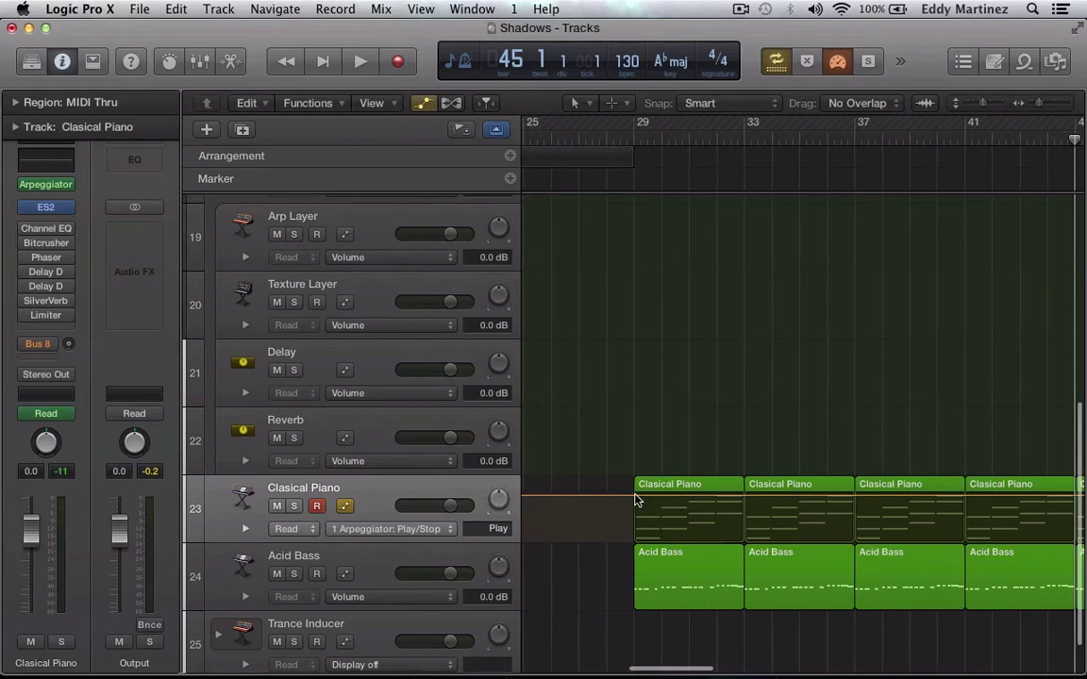
pyautogui.moveTo(635, 498); pyautogui.dragTo(607, 564)
pyautogui.hscroll(2, 607, 564)
pyautogui.hscroll(8, 606, 564)
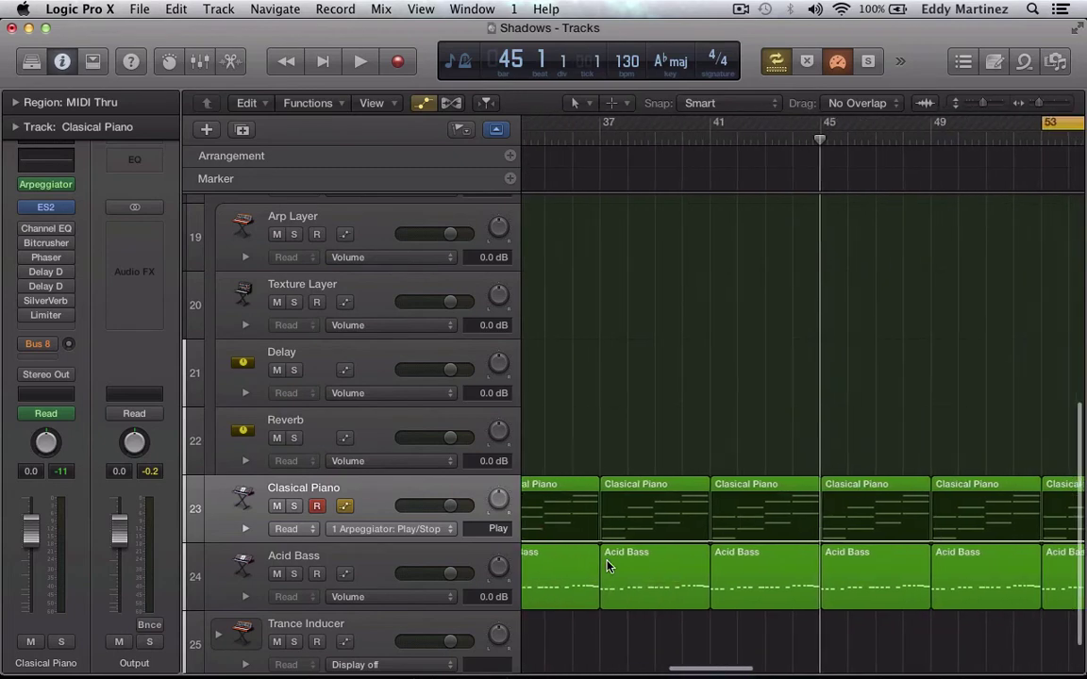
# Step: Add an automation change at bar 45 that sets the Clasical Piano's Arpeggiator back to Play
pyautogui.click(807, 541)
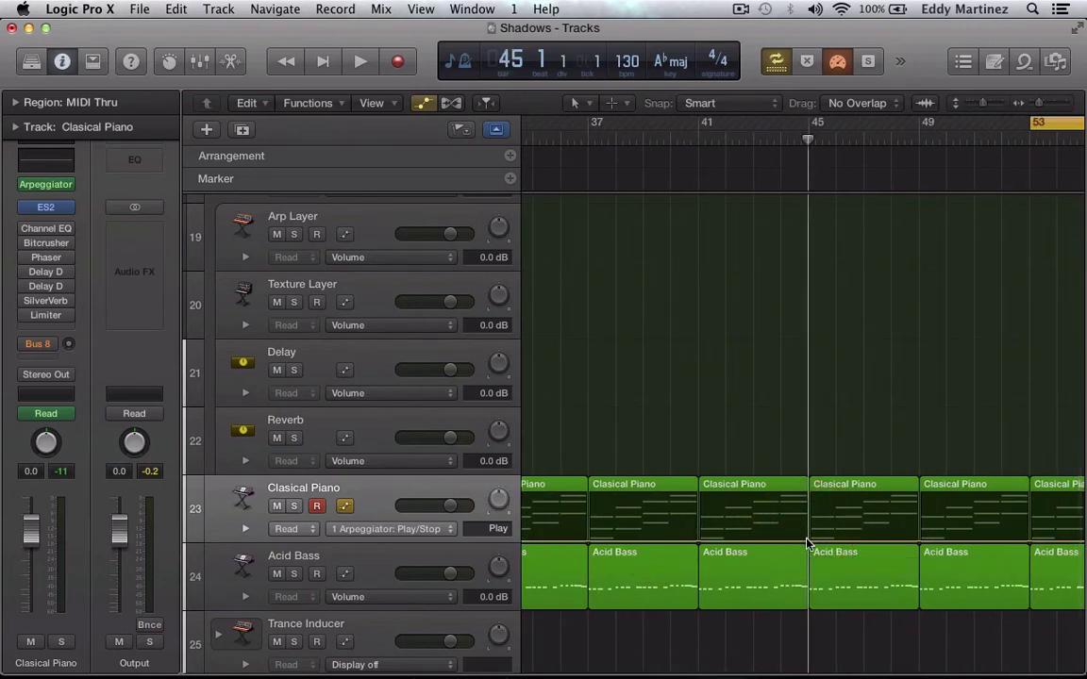
pyautogui.moveTo(807, 542); pyautogui.dragTo(808, 469)
pyautogui.hscroll(12, 809, 469)
pyautogui.hscroll(-8, 809, 469)
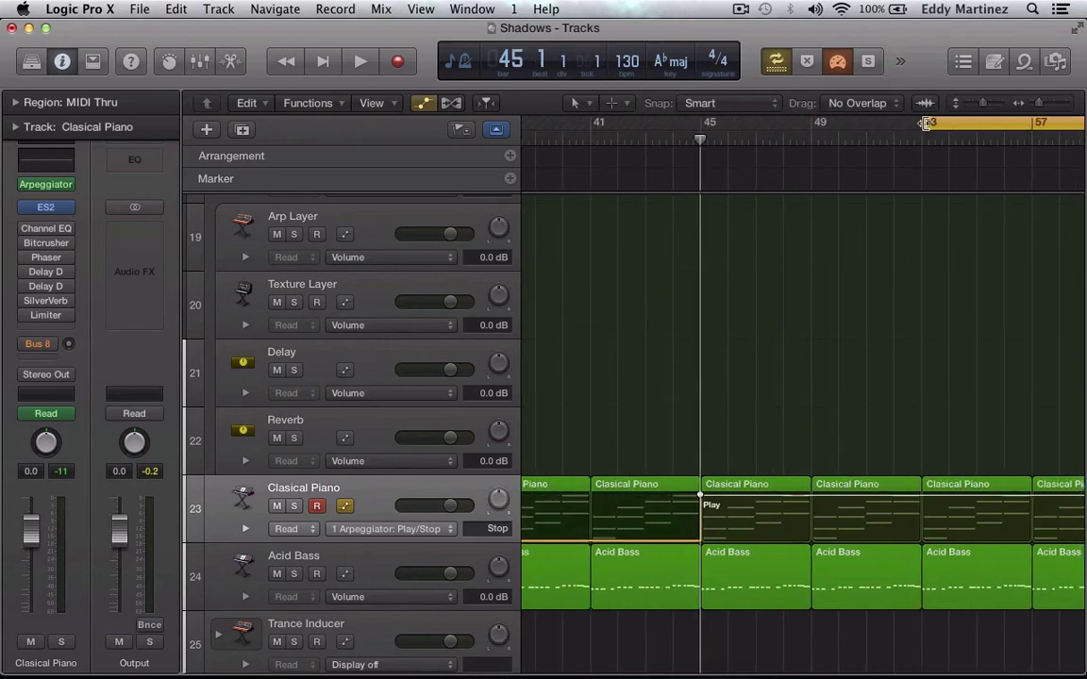
# Step: Extend the start of the cycle range back to bar 29, play briefly from there and stop
pyautogui.moveTo(926, 123); pyautogui.dragTo(698, 151)
pyautogui.press('Return')
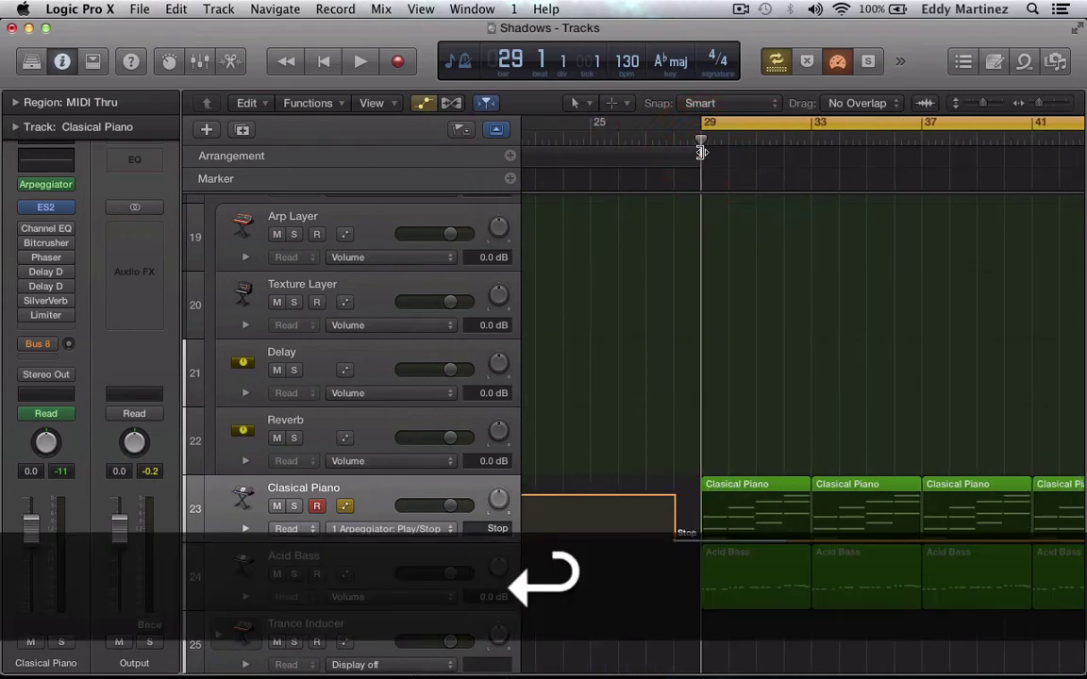
pyautogui.press('space')
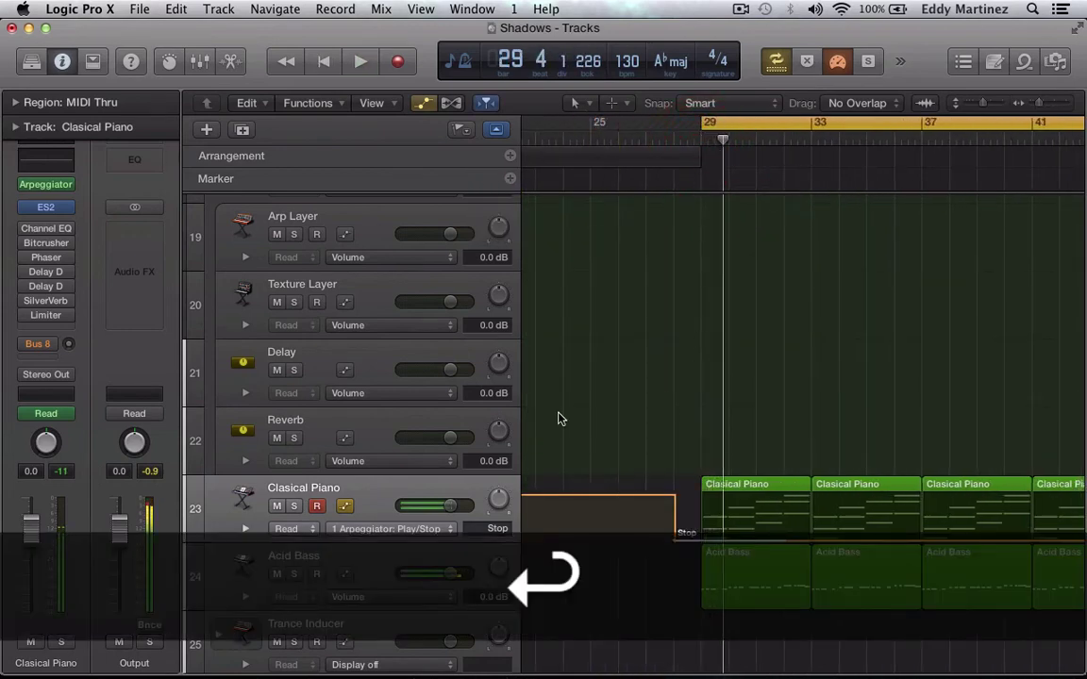
pyautogui.press('Return')
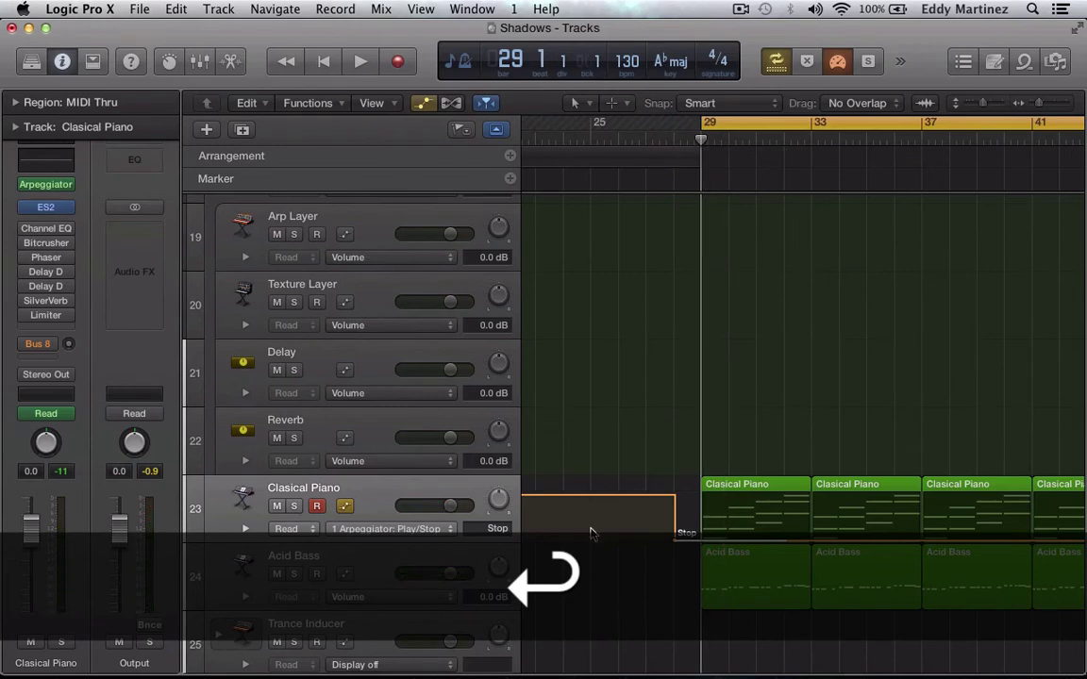
# Step: Hide the automation, select all regions, set the cycle range to bars 1 to 61 and play from bar 1
pyautogui.press('a')
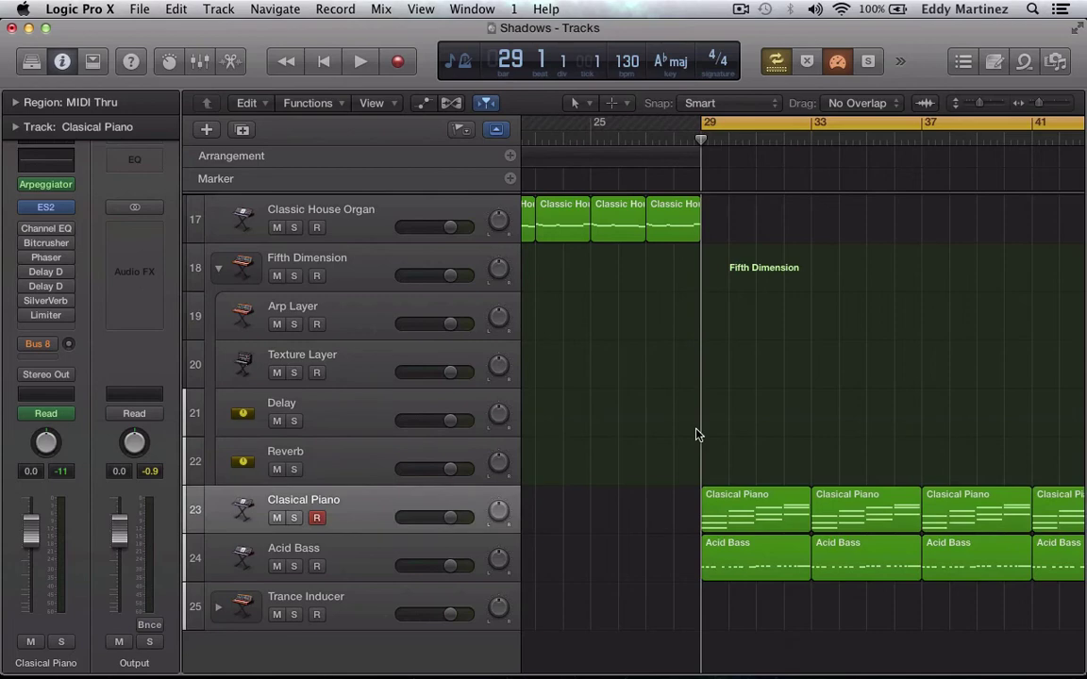
pyautogui.click(626, 502)
pyautogui.press('super+a')
pyautogui.press('Return')
pyautogui.press('space')
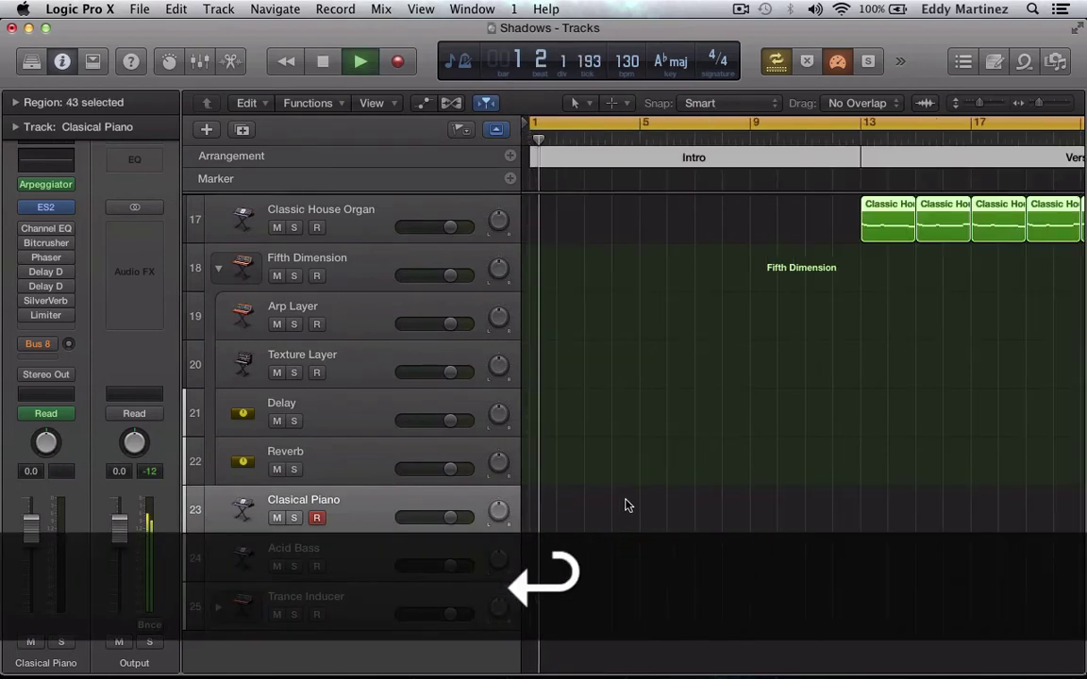
# Step: Deselect the regions, show track automation around bar 45 again and narrow the track headers
pyautogui.click(669, 512)
pyautogui.hscroll(15, 669, 512)
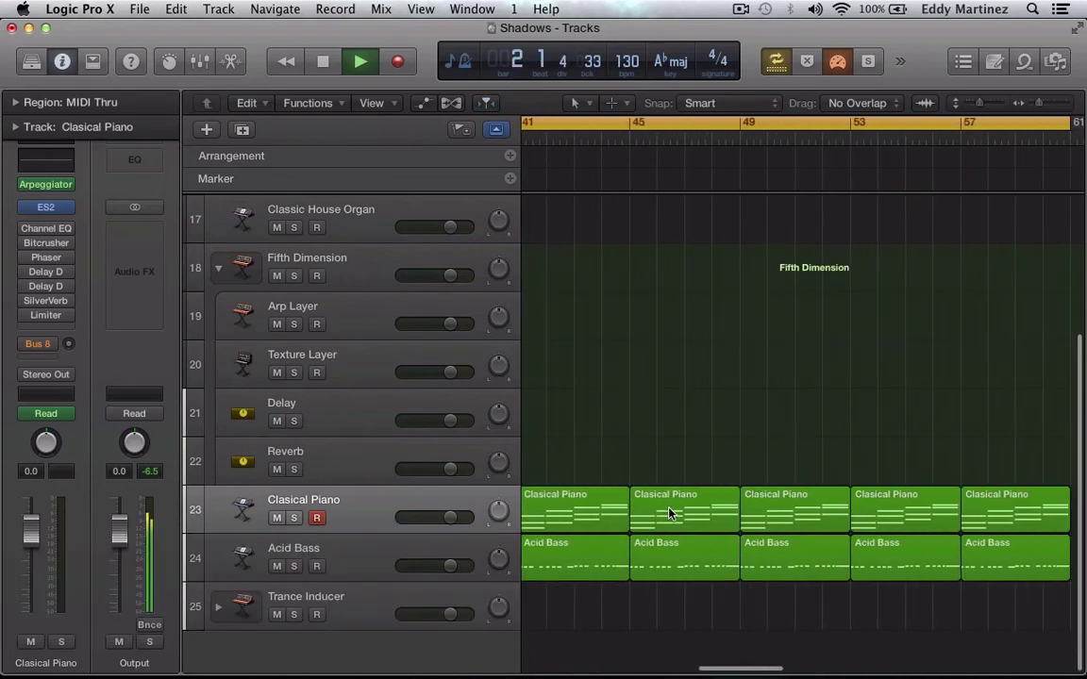
pyautogui.press('a')
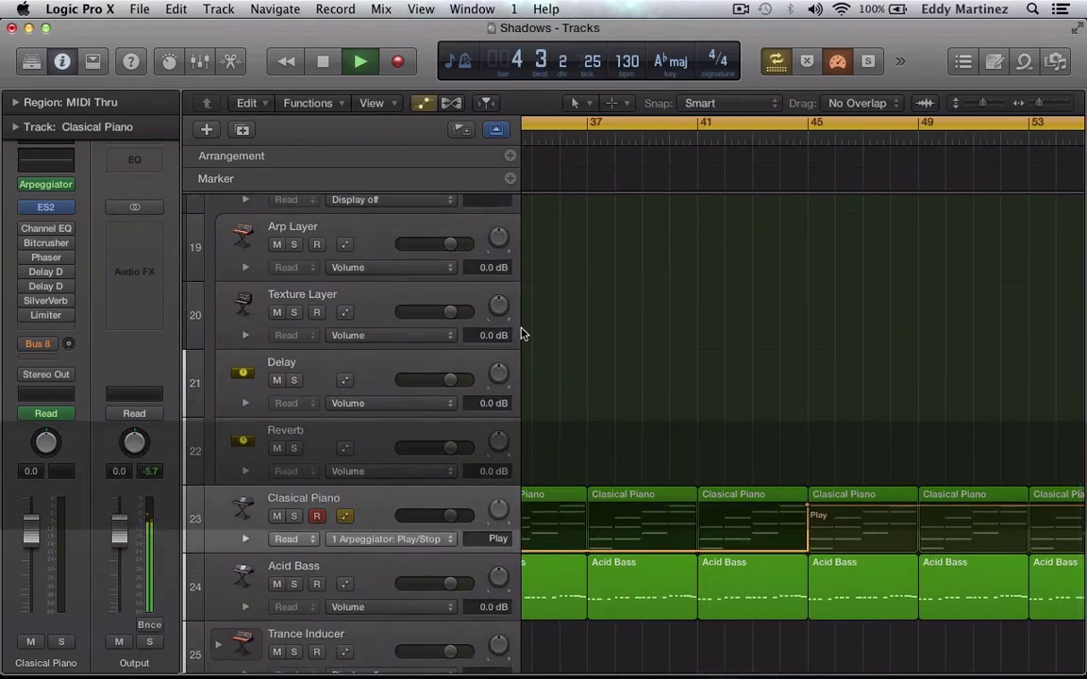
pyautogui.moveTo(461, 338); pyautogui.dragTo(319, 339)
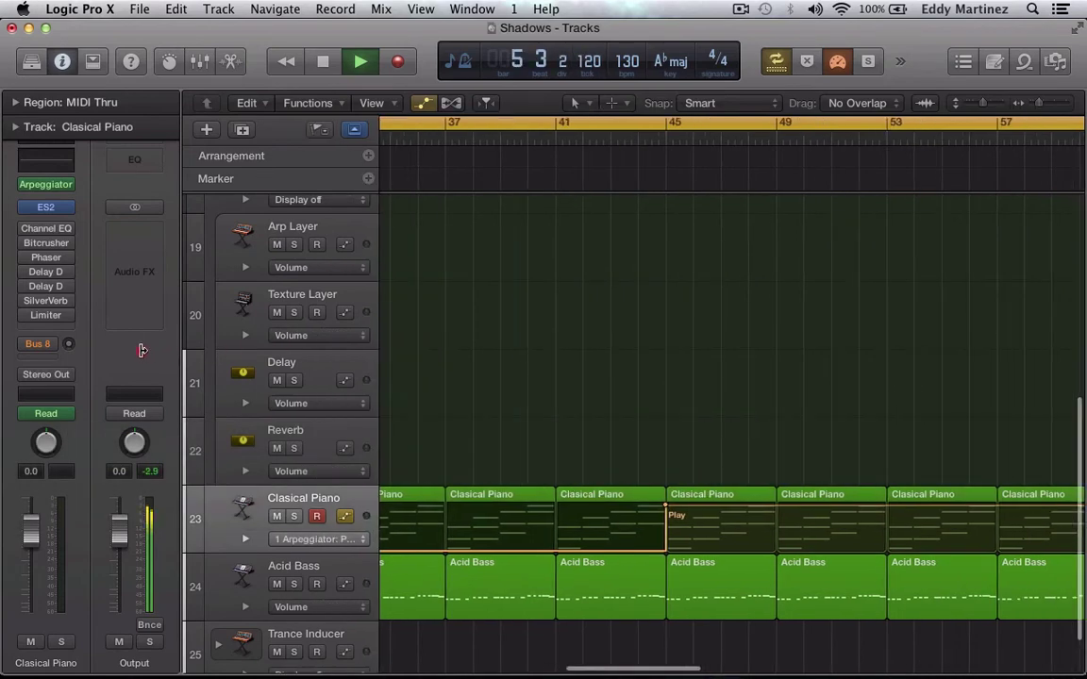
# Step: Hide the inspector, make the view follow the playhead and zoom out horizontally to fit the song through bar 61
pyautogui.click(61, 62)
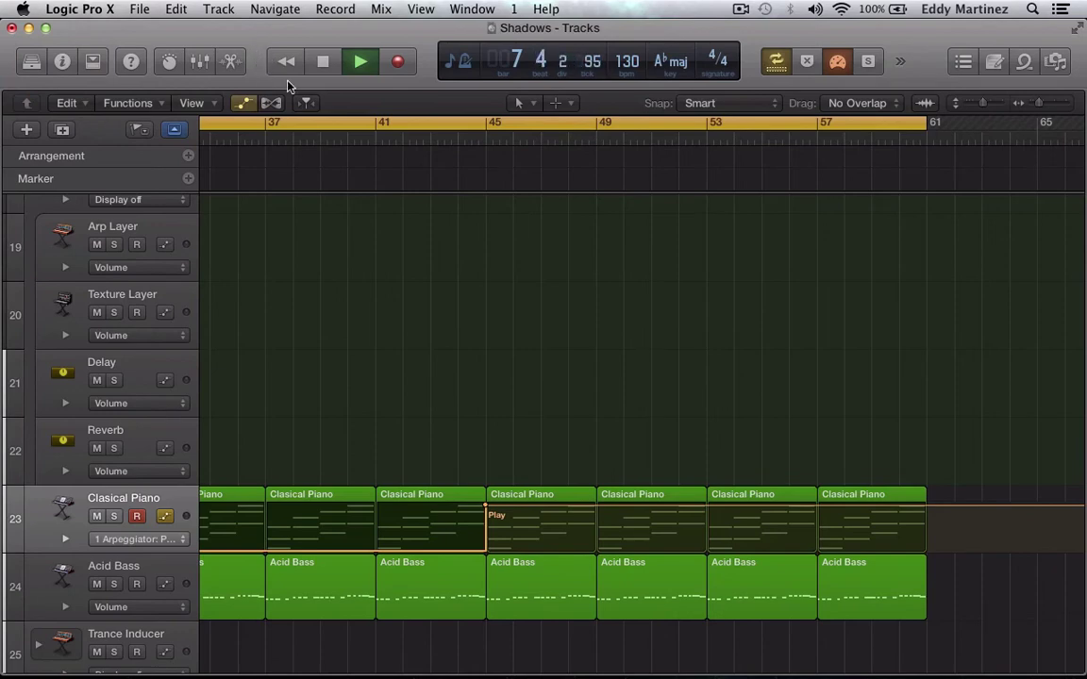
pyautogui.click(308, 103)
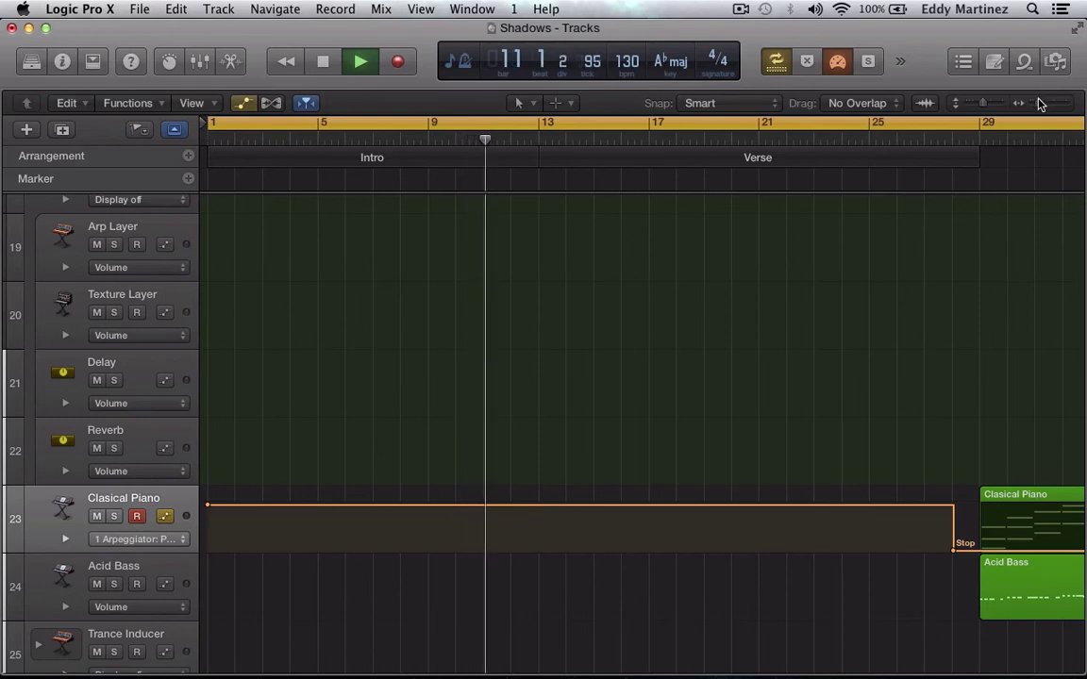
pyautogui.moveTo(1039, 103); pyautogui.dragTo(1031, 103)
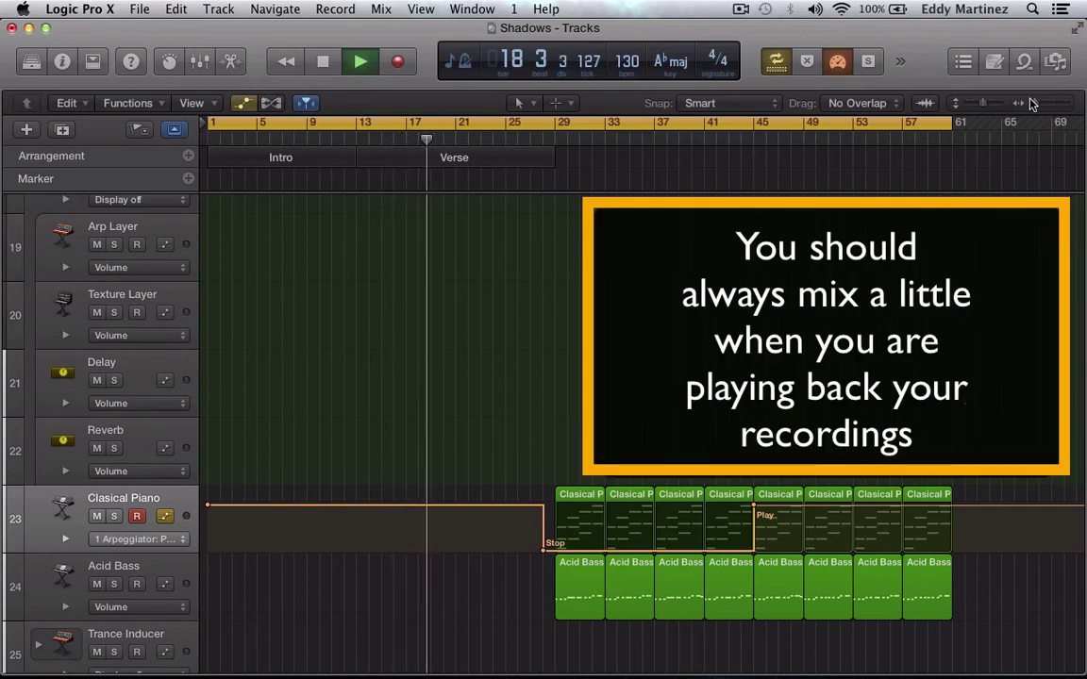
# Step: Select the Classic House Organ track, cycle its regions at bars 13 to 29, widen the track headers and lower its volume to -3.0 dB
pyautogui.scroll(1, 110, 339)
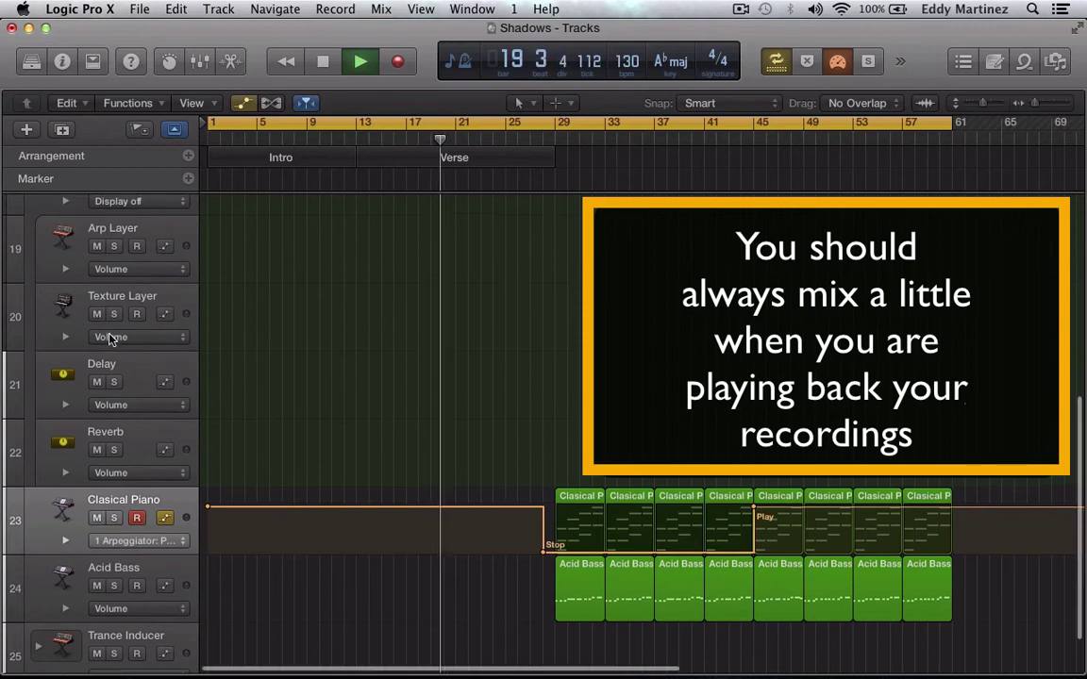
pyautogui.scroll(10, 108, 337)
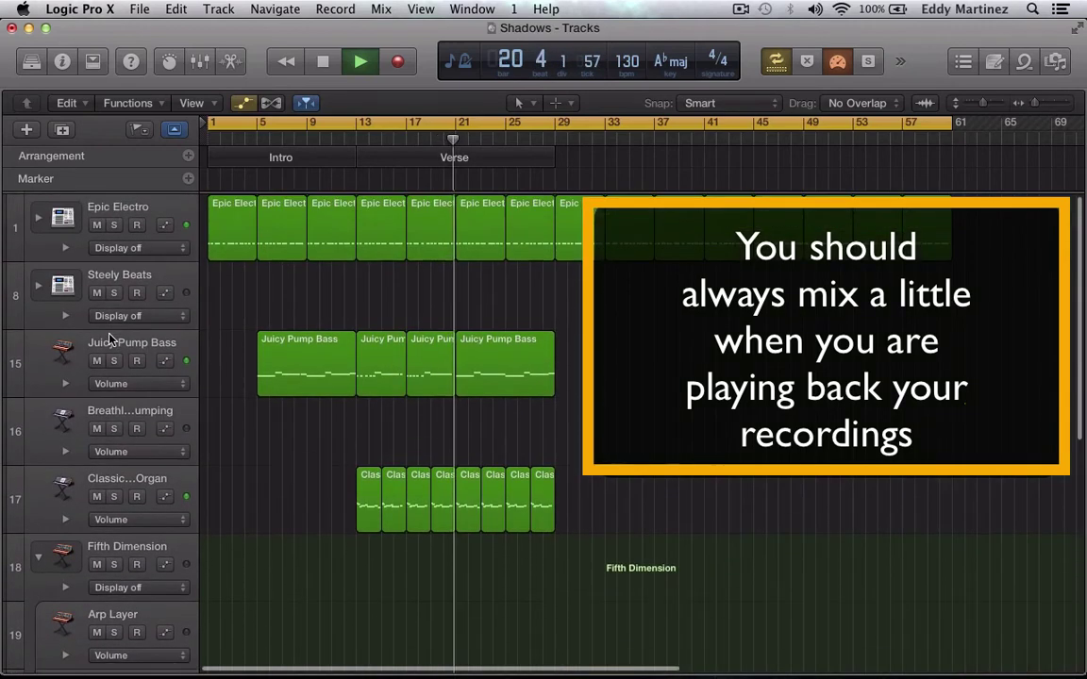
pyautogui.click(63, 503)
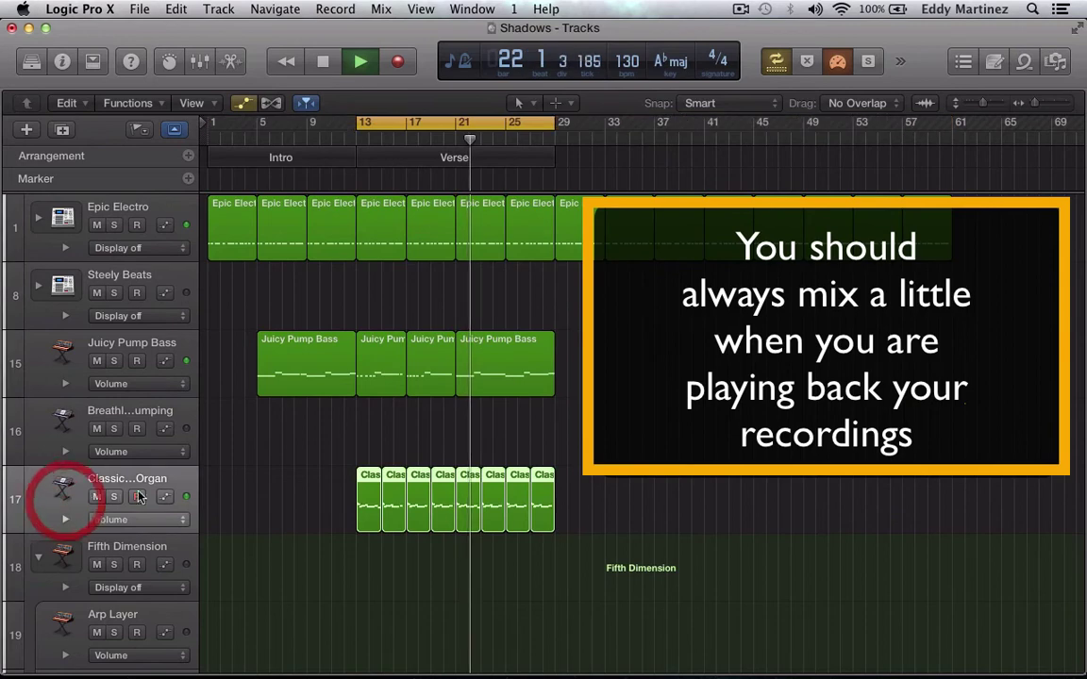
pyautogui.click(215, 507)
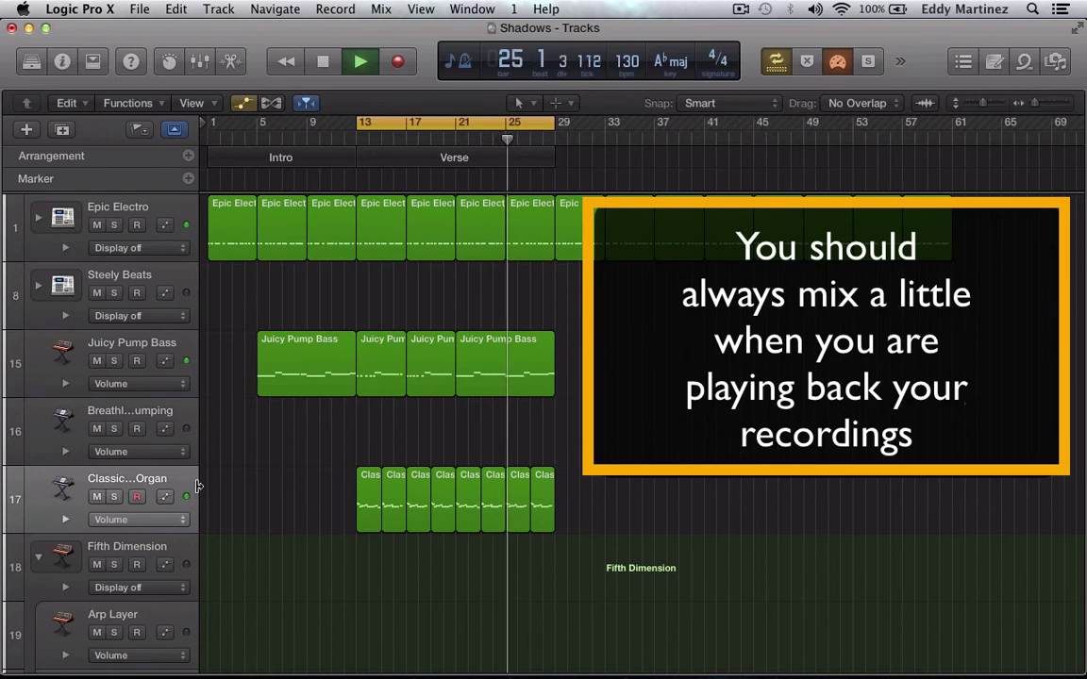
pyautogui.moveTo(198, 484); pyautogui.dragTo(312, 481)
pyautogui.click(244, 496)
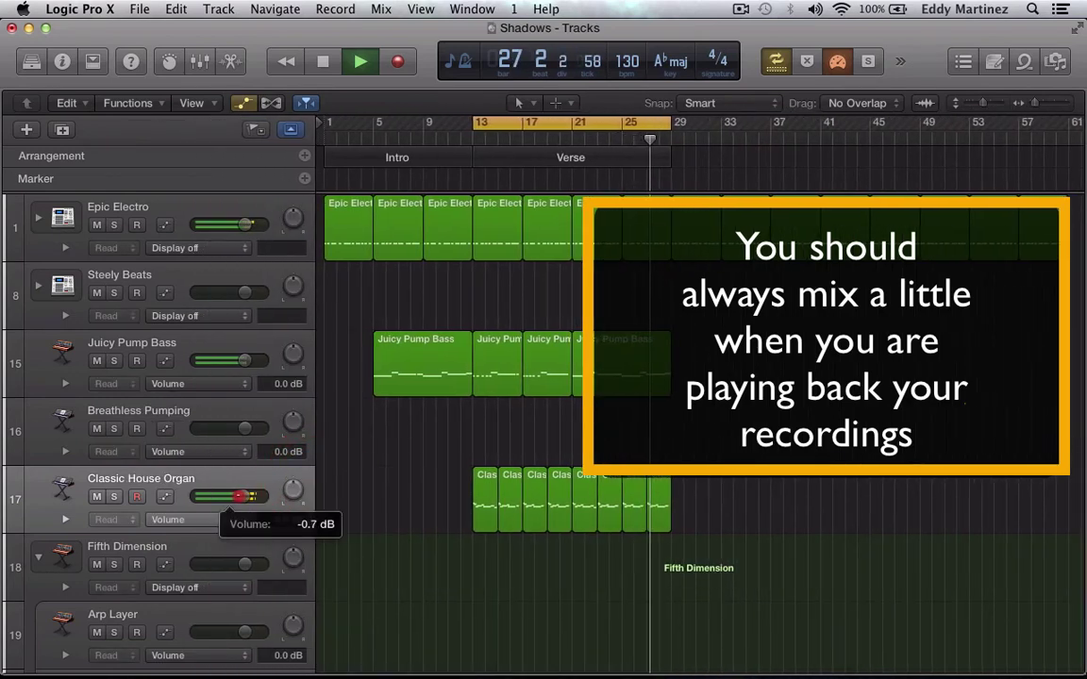
pyautogui.moveTo(230, 496); pyautogui.dragTo(219, 496)
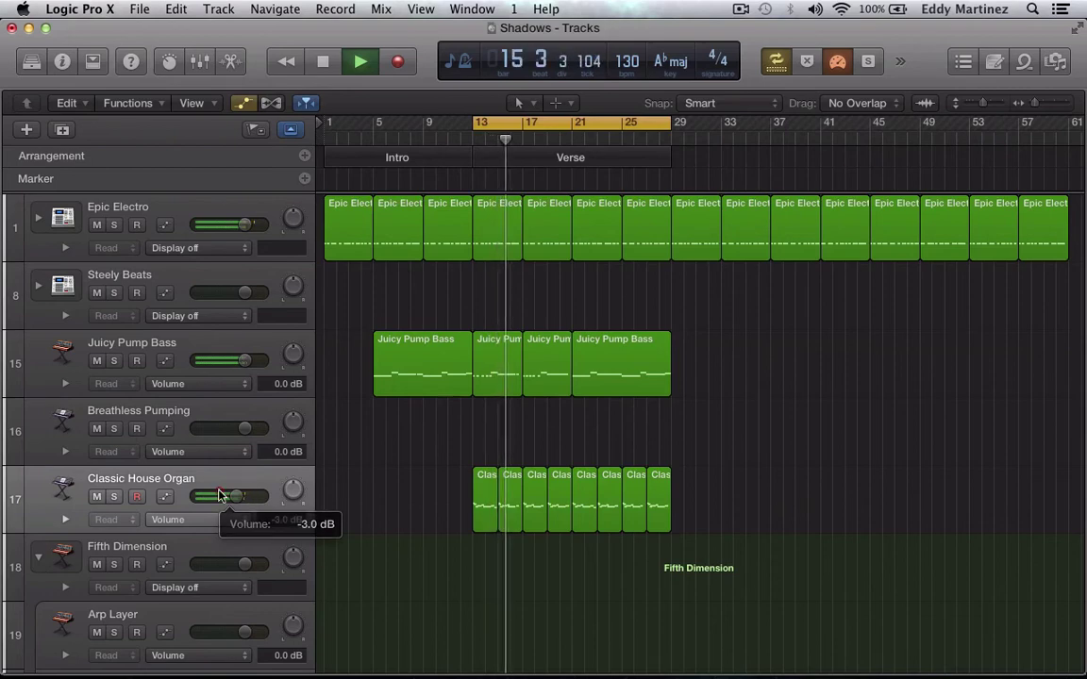
# Step: Turn off cycling, lower the Clasical Piano volume slightly and set the Acid Bass volume to -3.5 dB during playback
pyautogui.scroll(-10, 437, 423)
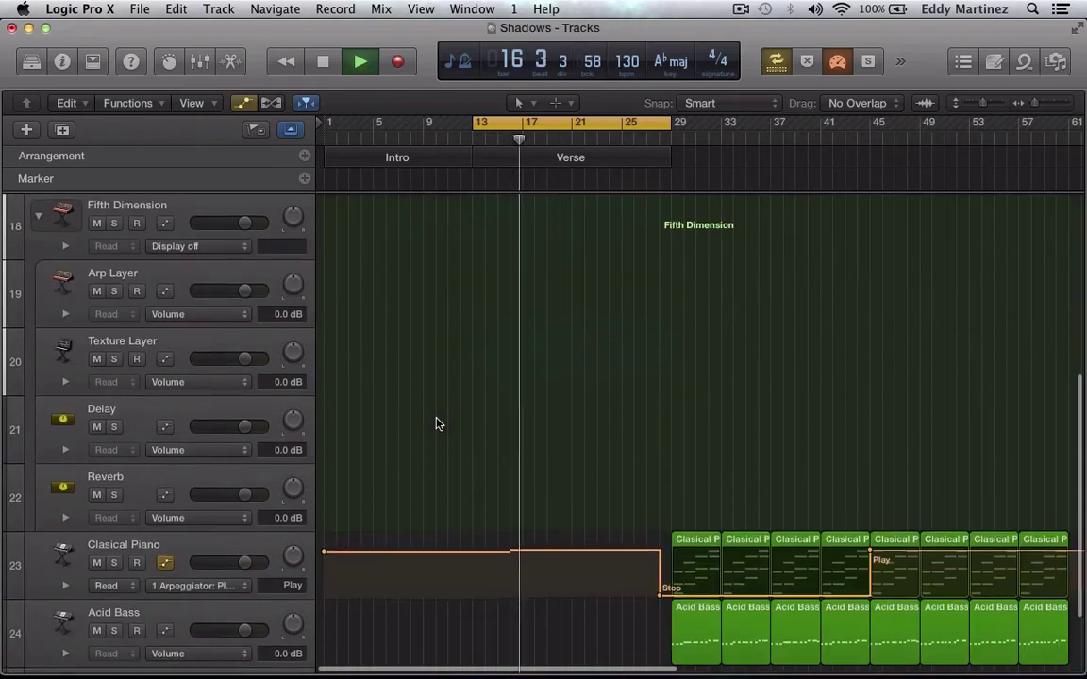
pyautogui.scroll(3, 437, 424)
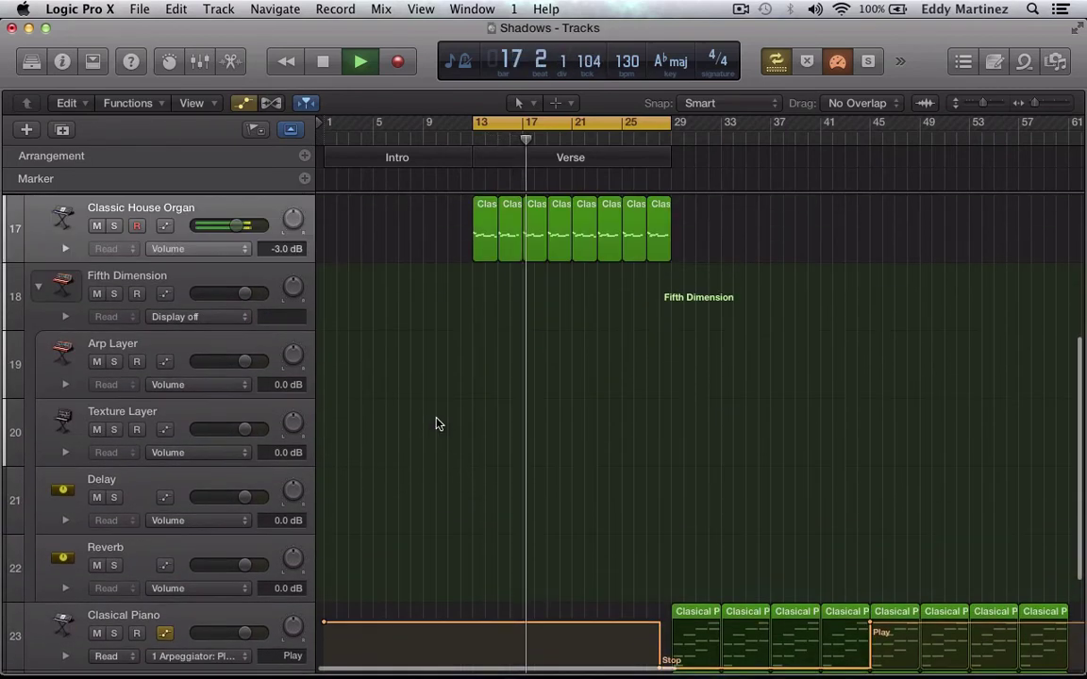
pyautogui.click(777, 61)
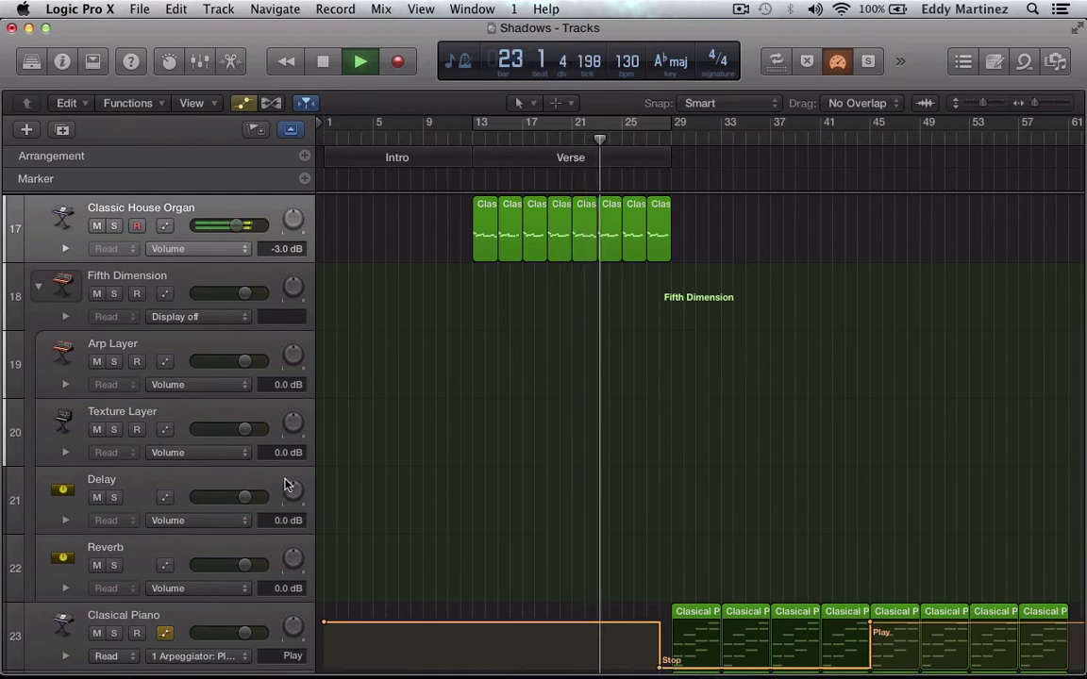
pyautogui.scroll(-3, 286, 477)
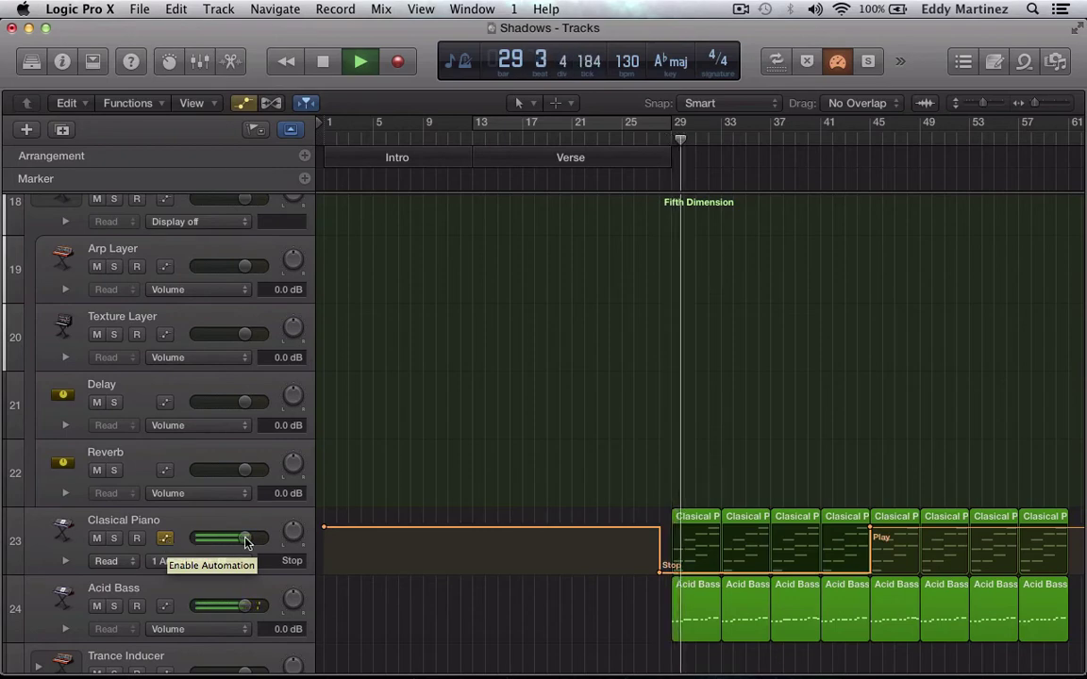
pyautogui.moveTo(246, 541)
pyautogui.mouseDown()
pyautogui.moveTo(226, 541)
pyautogui.moveTo(239, 538)
pyautogui.mouseUp()
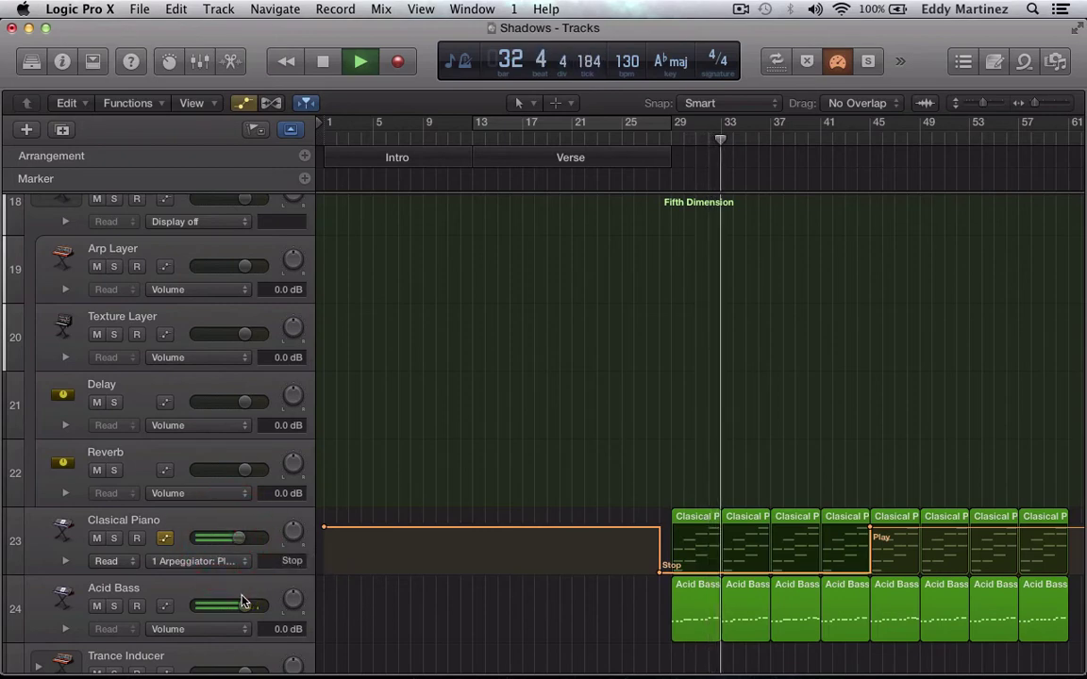
pyautogui.moveTo(245, 605); pyautogui.dragTo(213, 594)
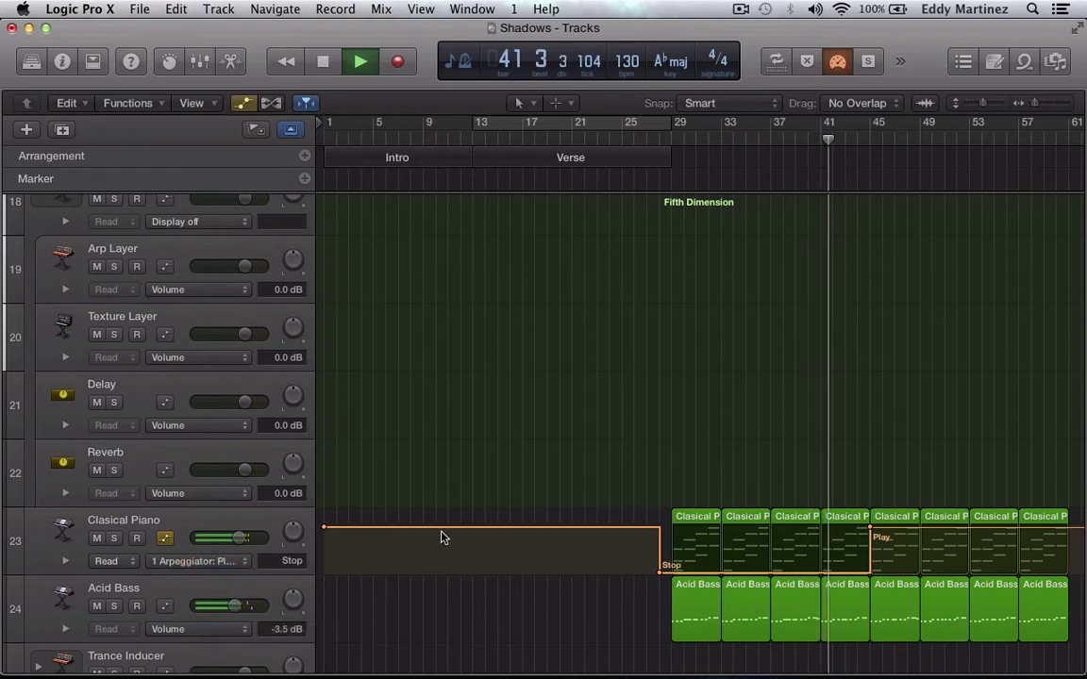
# Step: Examine the tracks from top to bottom around bars 41 to 61 while the song plays
pyautogui.hscroll(5, 441, 538)
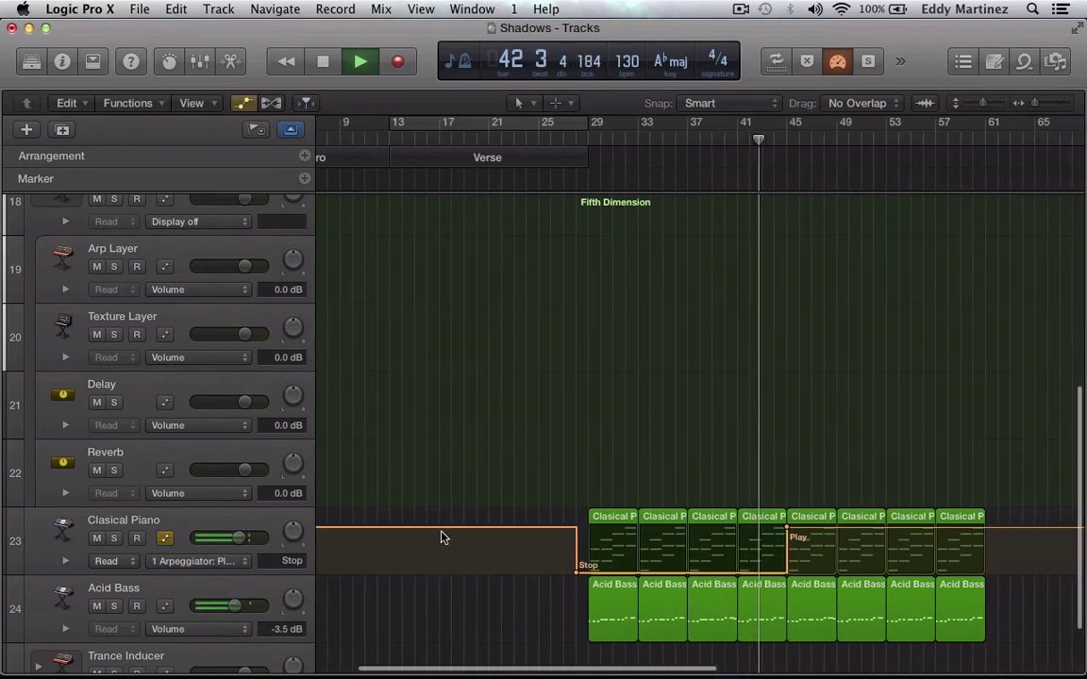
pyautogui.hscroll(3, 441, 537)
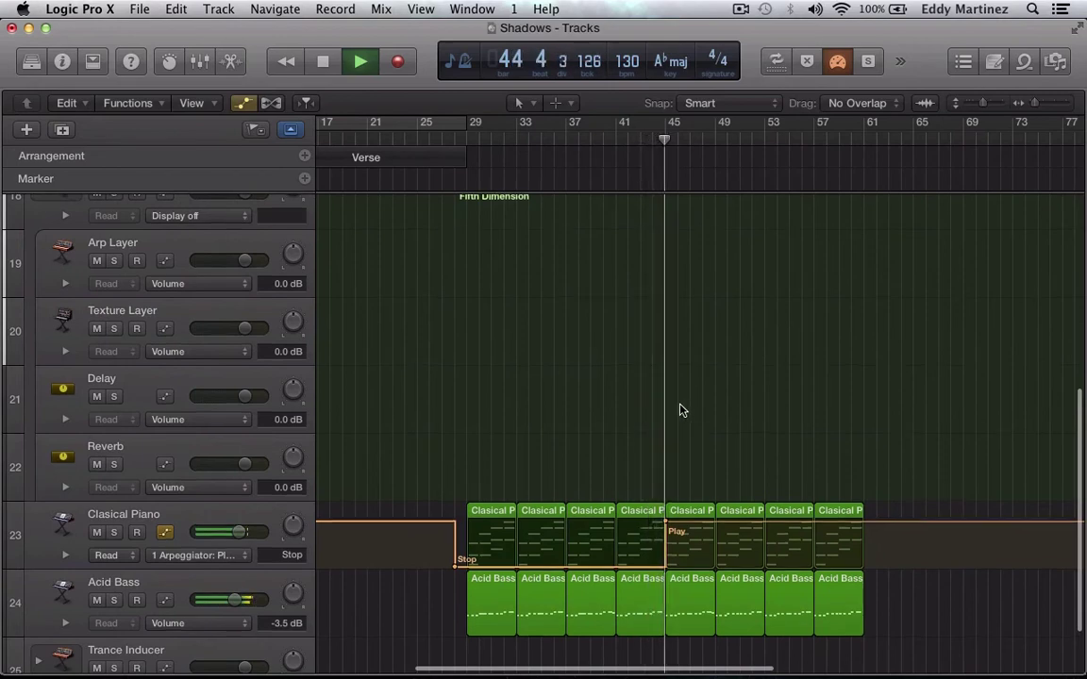
pyautogui.scroll(6, 683, 411)
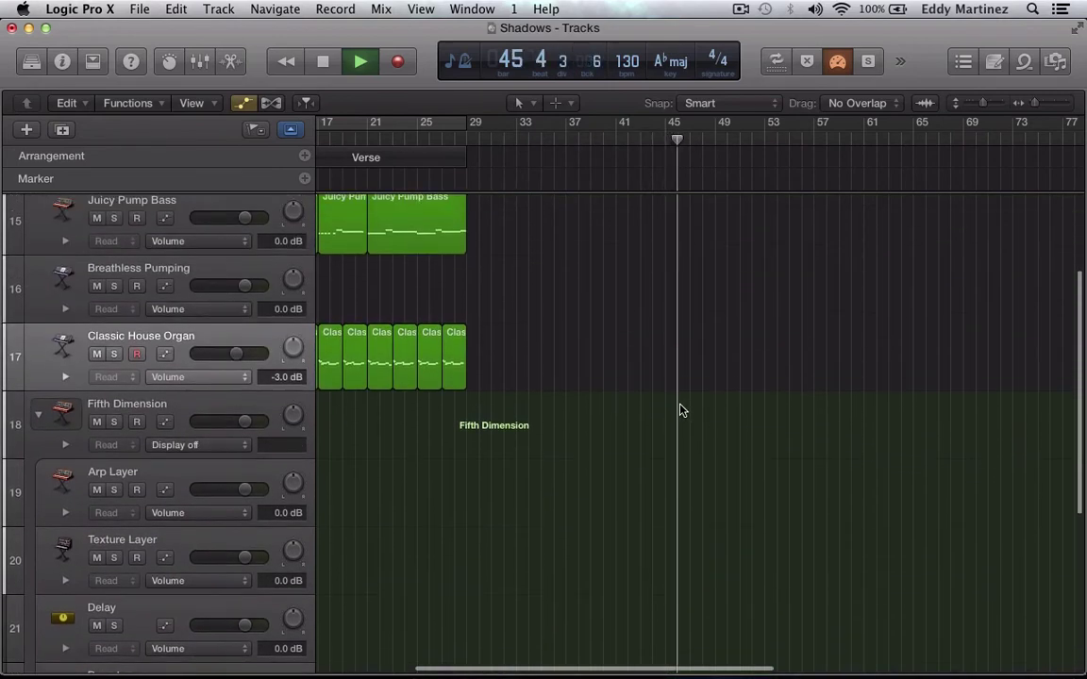
pyautogui.scroll(5, 682, 411)
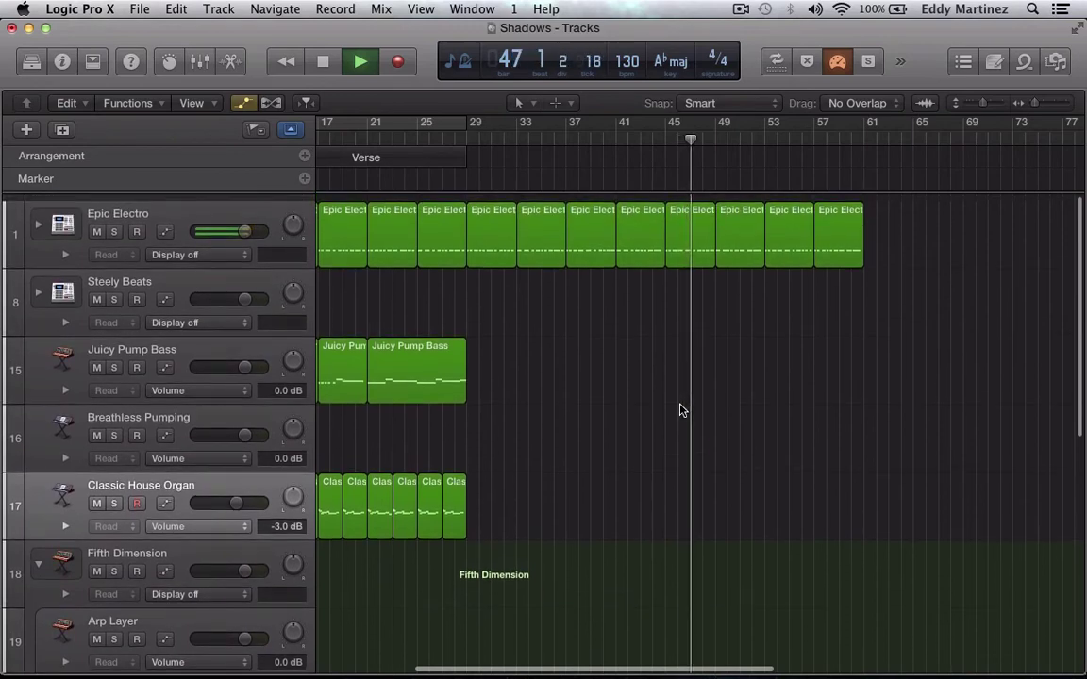
pyautogui.hscroll(10, 682, 411)
pyautogui.scroll(-5, 683, 410)
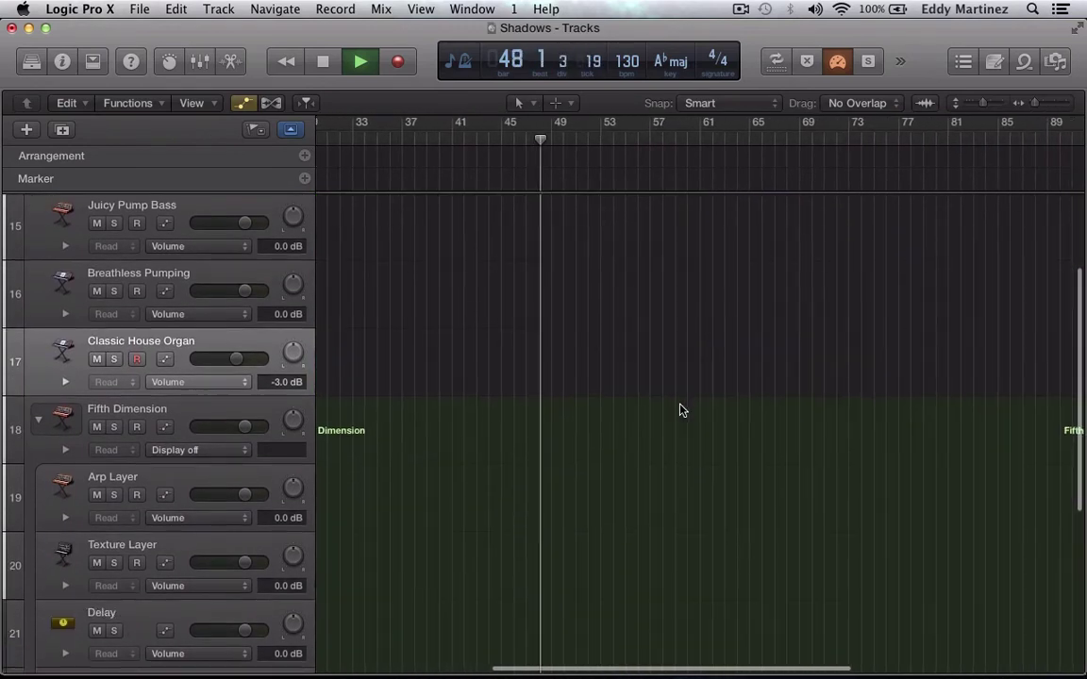
pyautogui.scroll(-8, 682, 410)
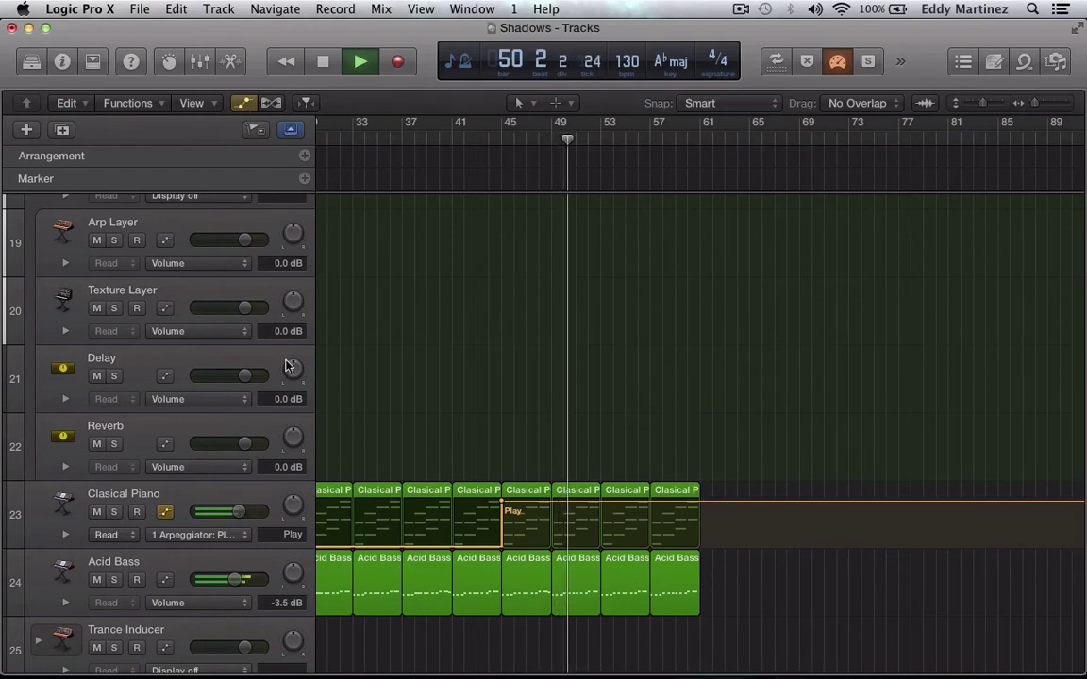
# Step: Hide the track automation, let the song play to the end of the section at bar 61 and stop
pyautogui.press('a')
pyautogui.scroll(4, 646, 488)
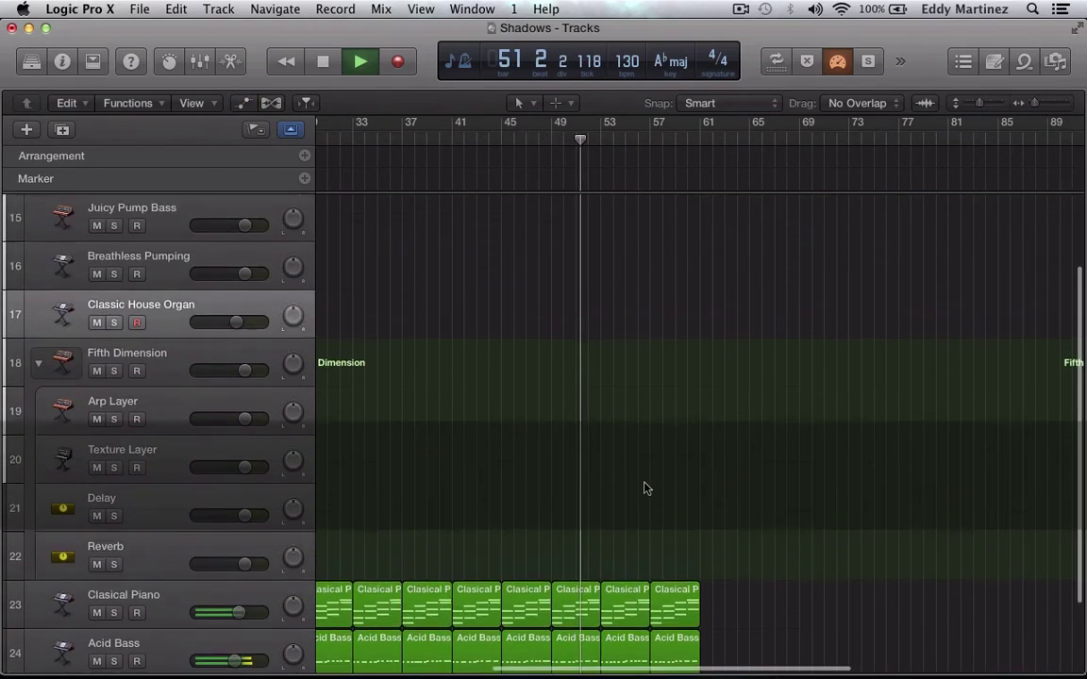
pyautogui.scroll(3, 646, 488)
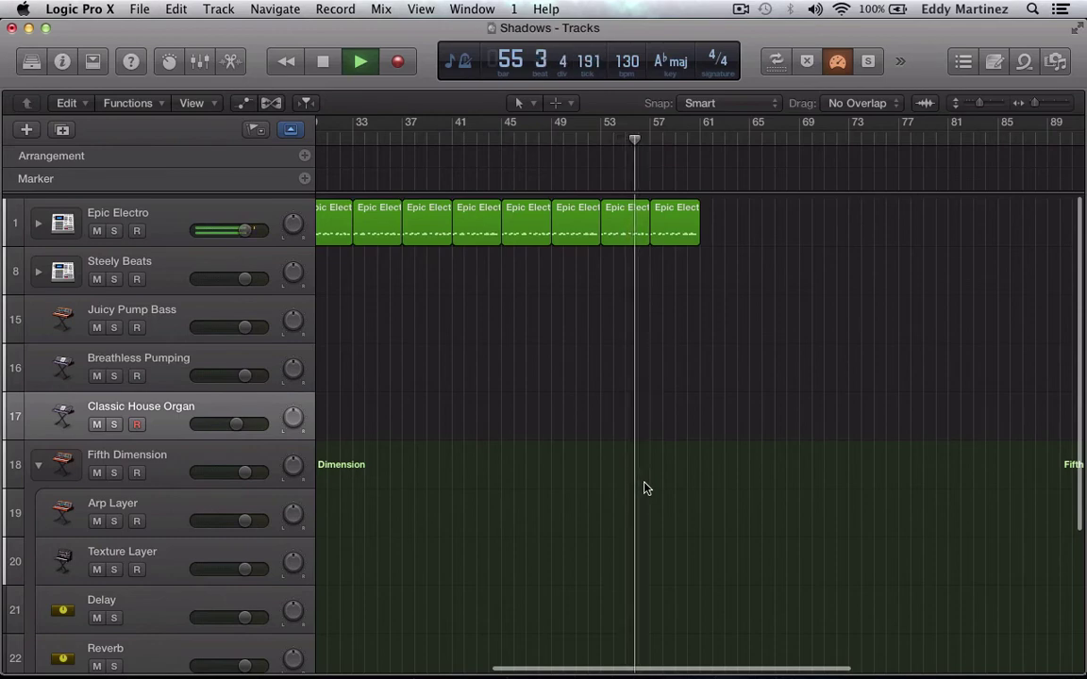
pyautogui.scroll(-1, 645, 487)
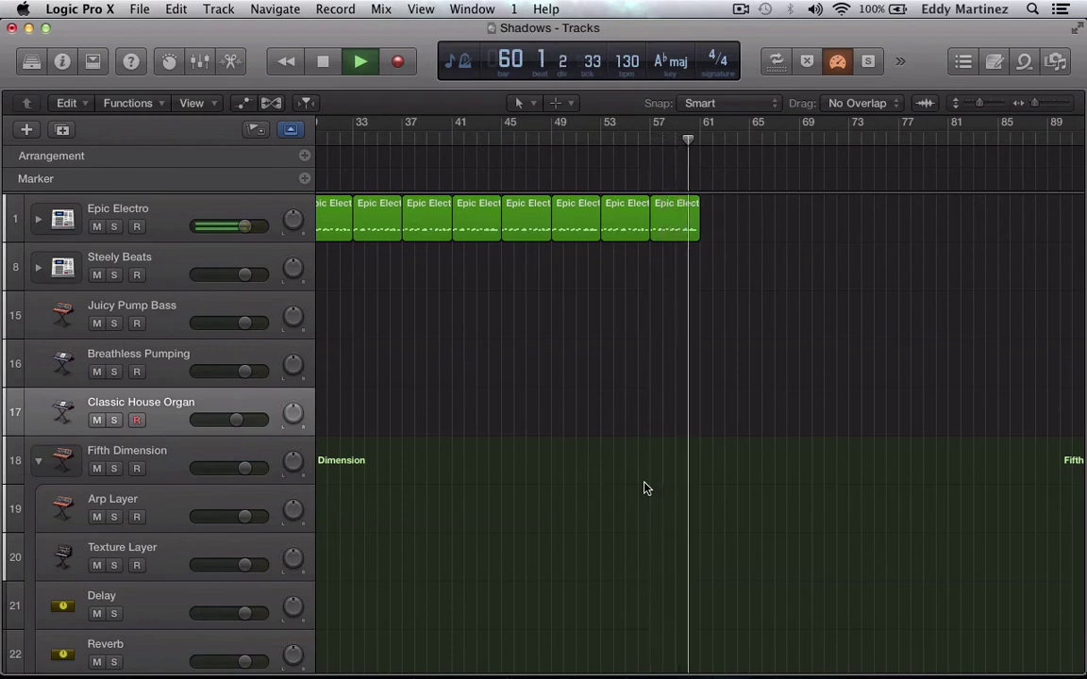
pyautogui.press('space')
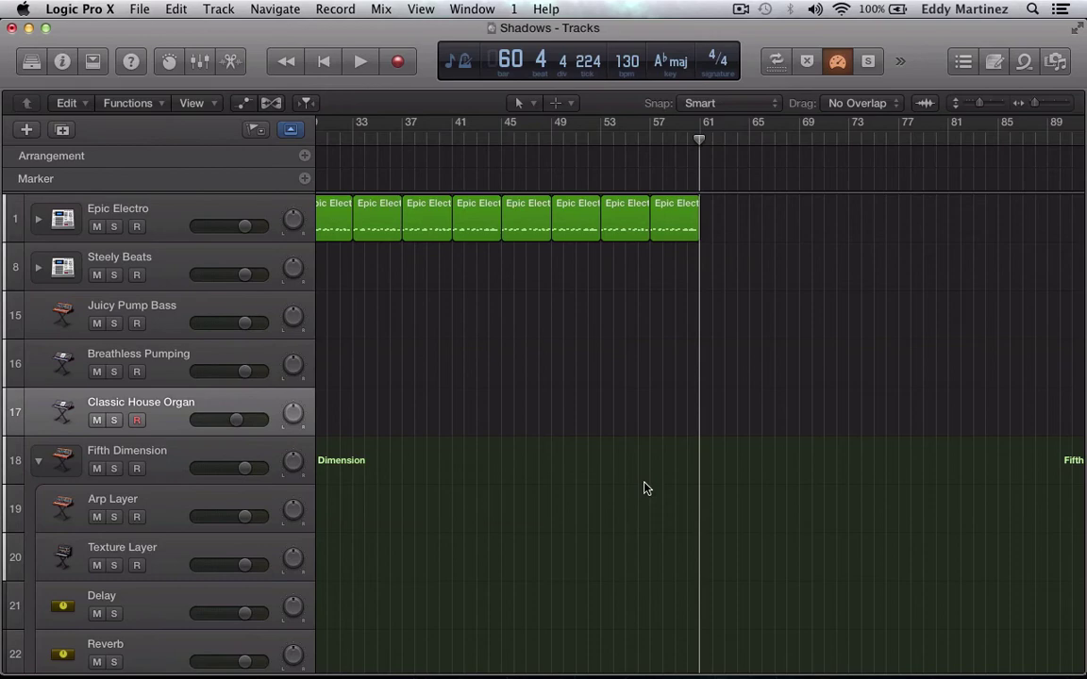
# Step: Return to bar 1 and cycle the first Epic Electro region at bars 1 to 5
pyautogui.press('Return')
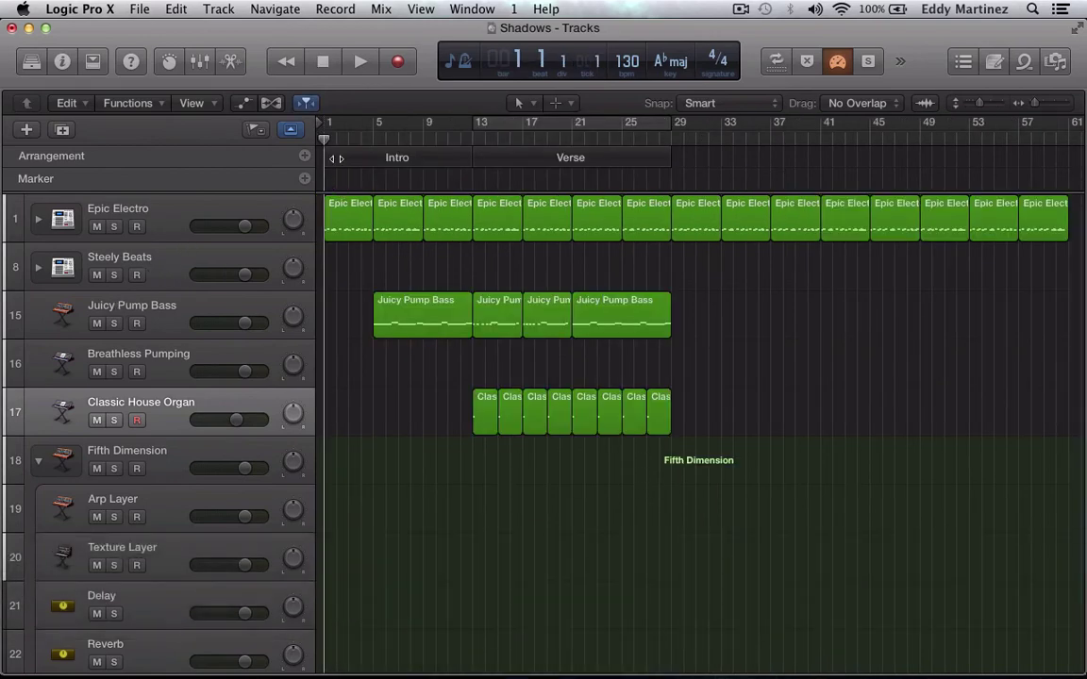
pyautogui.click(346, 209)
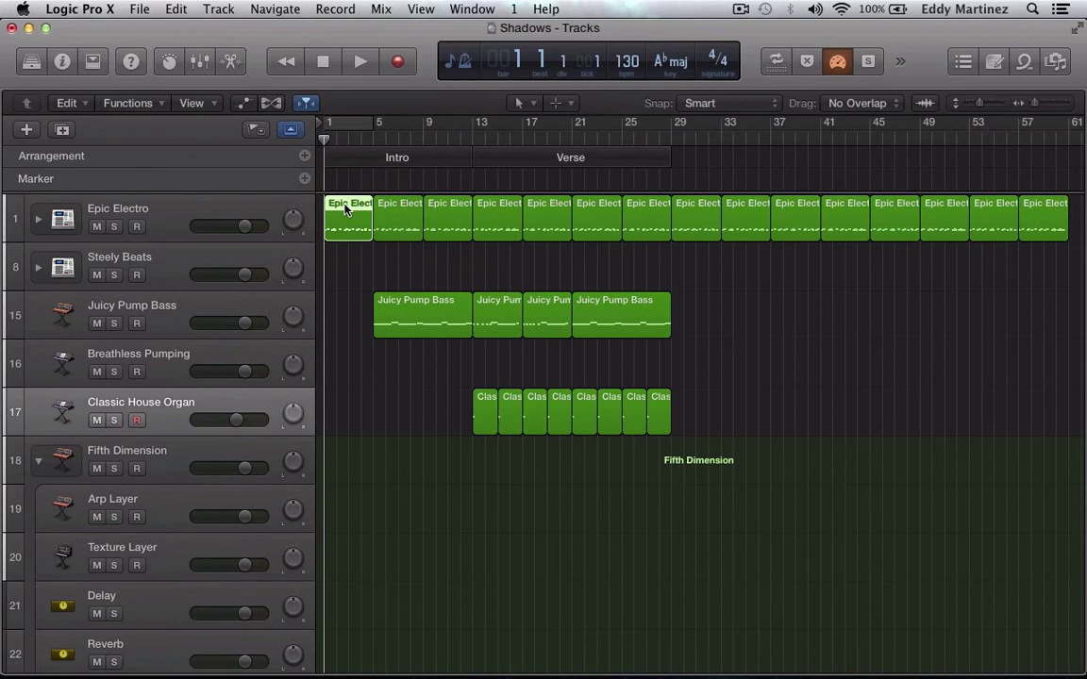
pyautogui.click(777, 61)
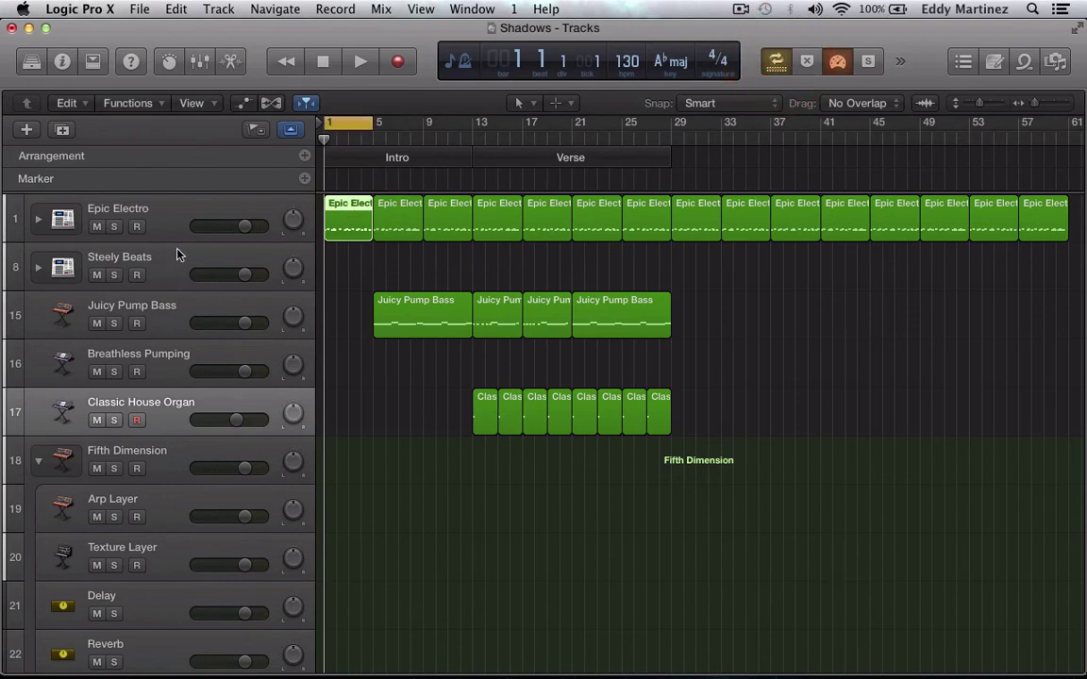
# Step: Expand the Epic Electro drum stack, select its Snare track and show the inspector
pyautogui.click(36, 220)
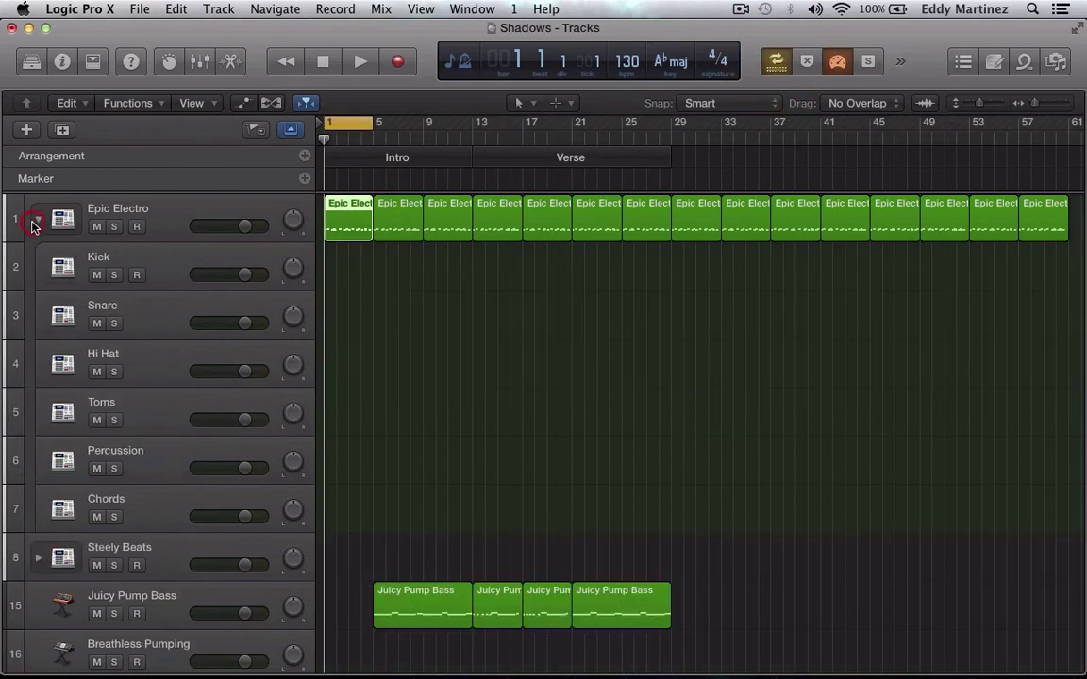
pyautogui.click(122, 259)
pyautogui.click(130, 321)
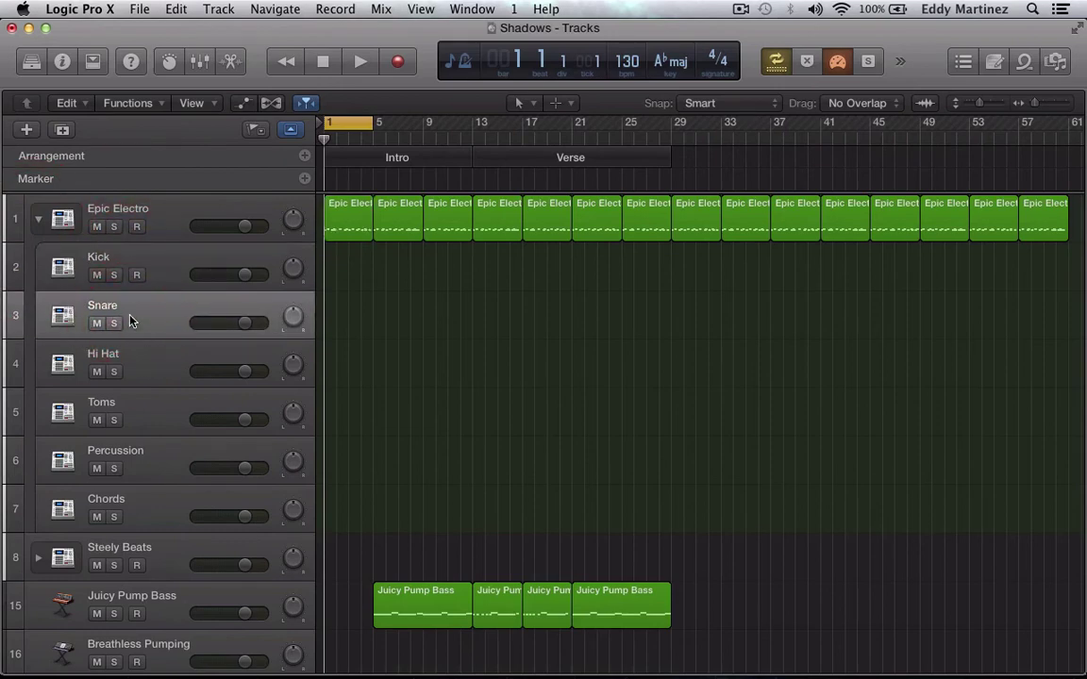
pyautogui.press('Return')
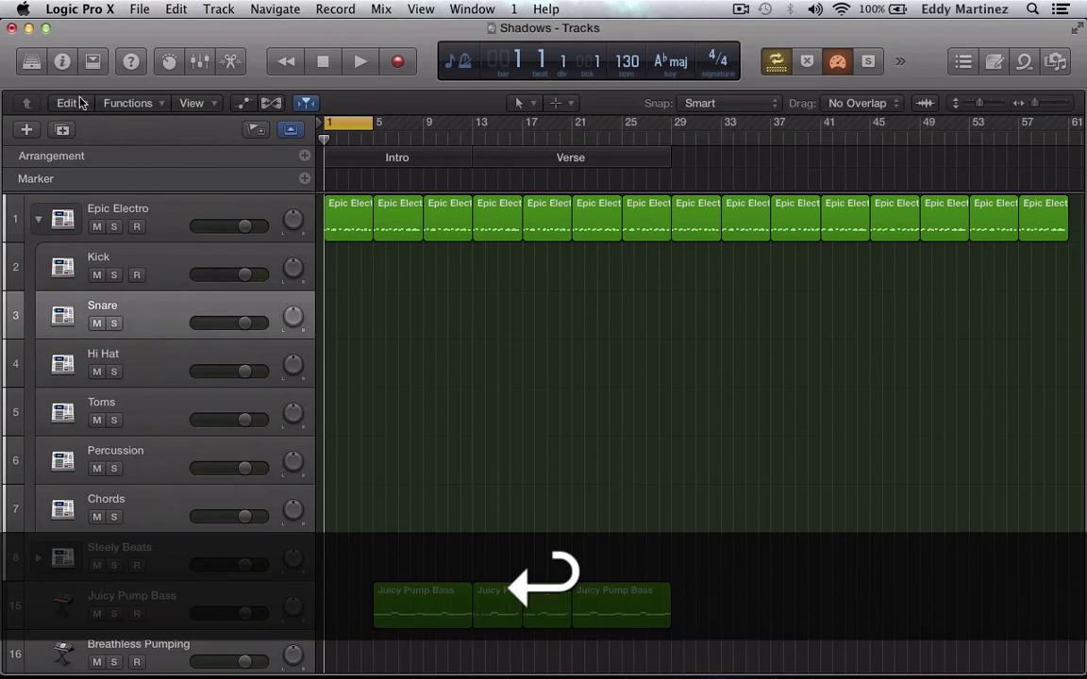
pyautogui.click(57, 61)
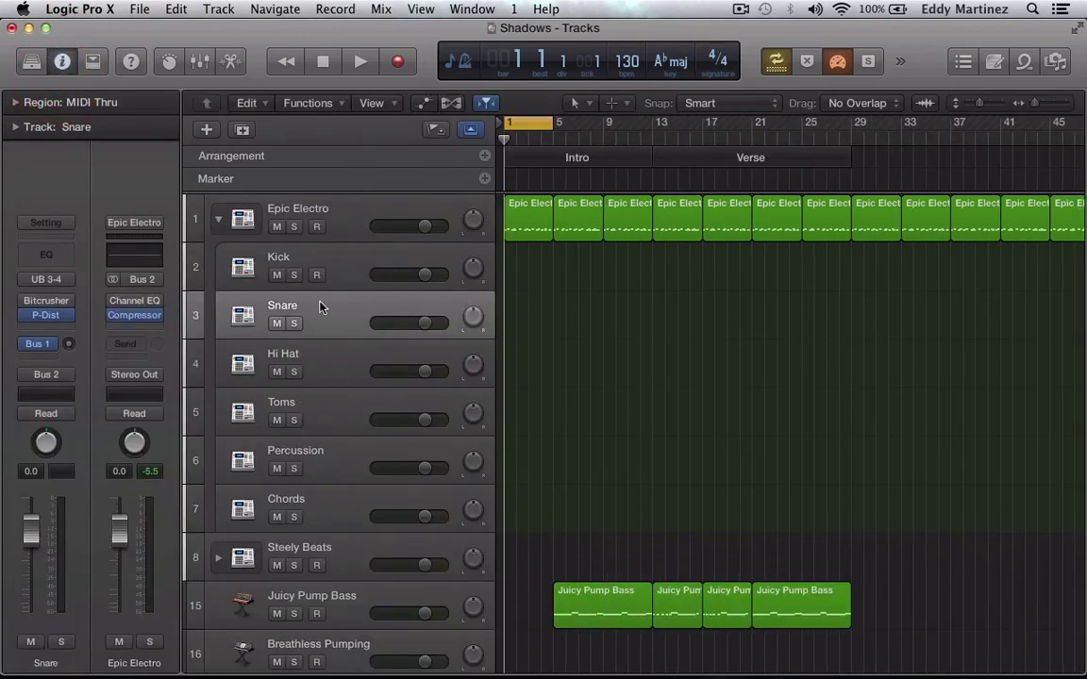
# Step: Add a Channel EQ to the Snare track and load the Natural Snare drum preset
pyautogui.click(52, 259)
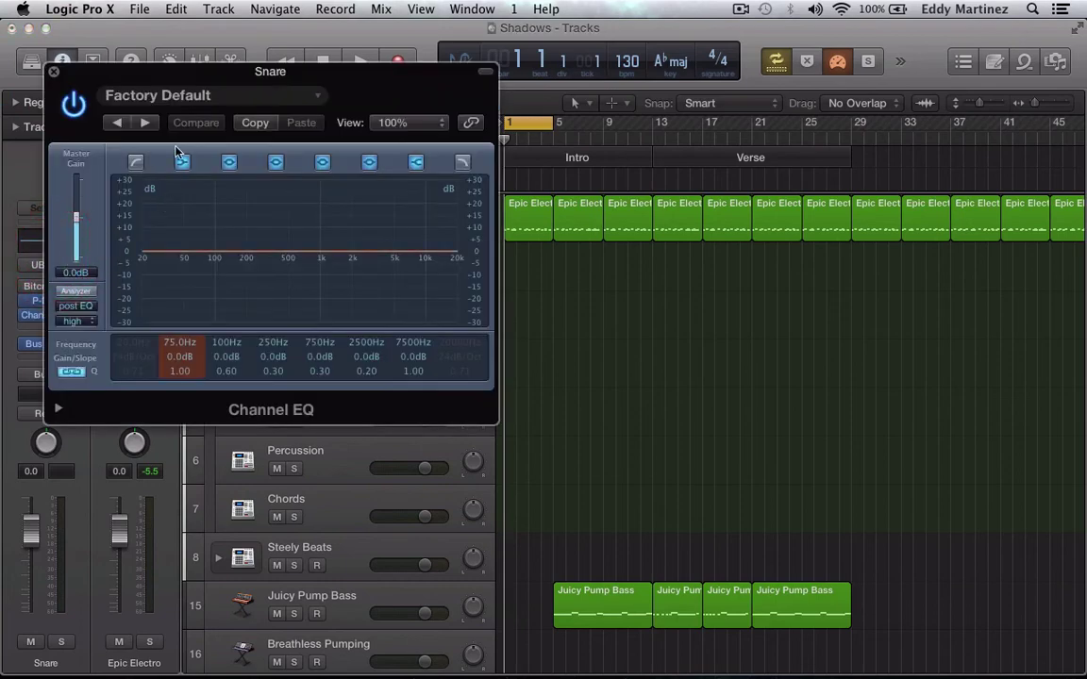
pyautogui.click(306, 97)
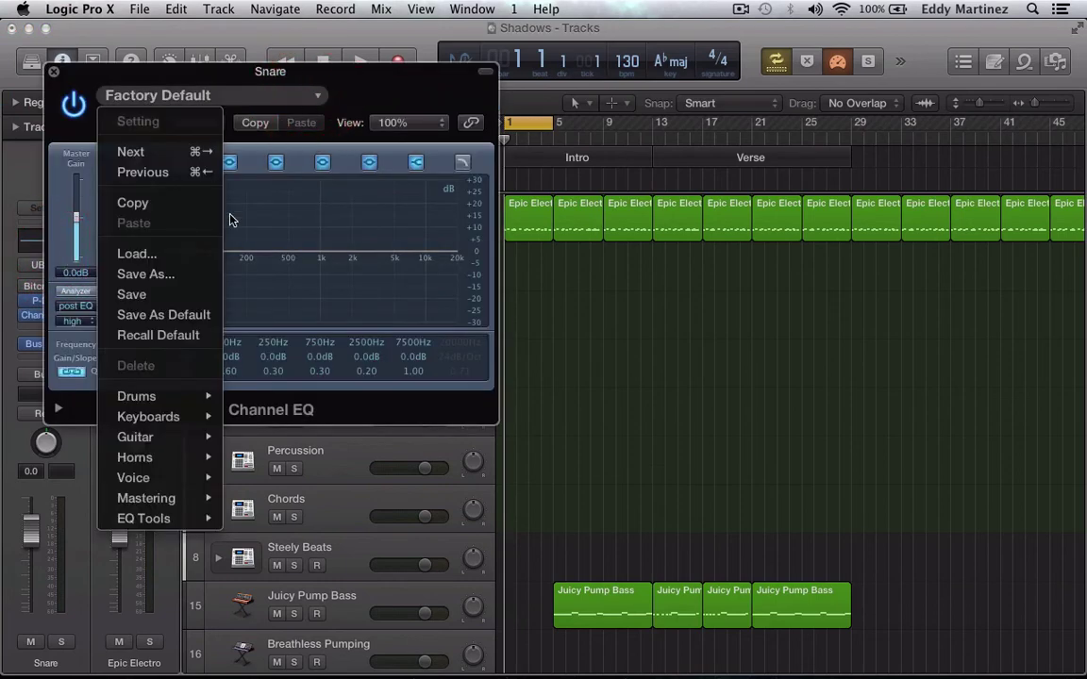
pyautogui.moveTo(203, 397)
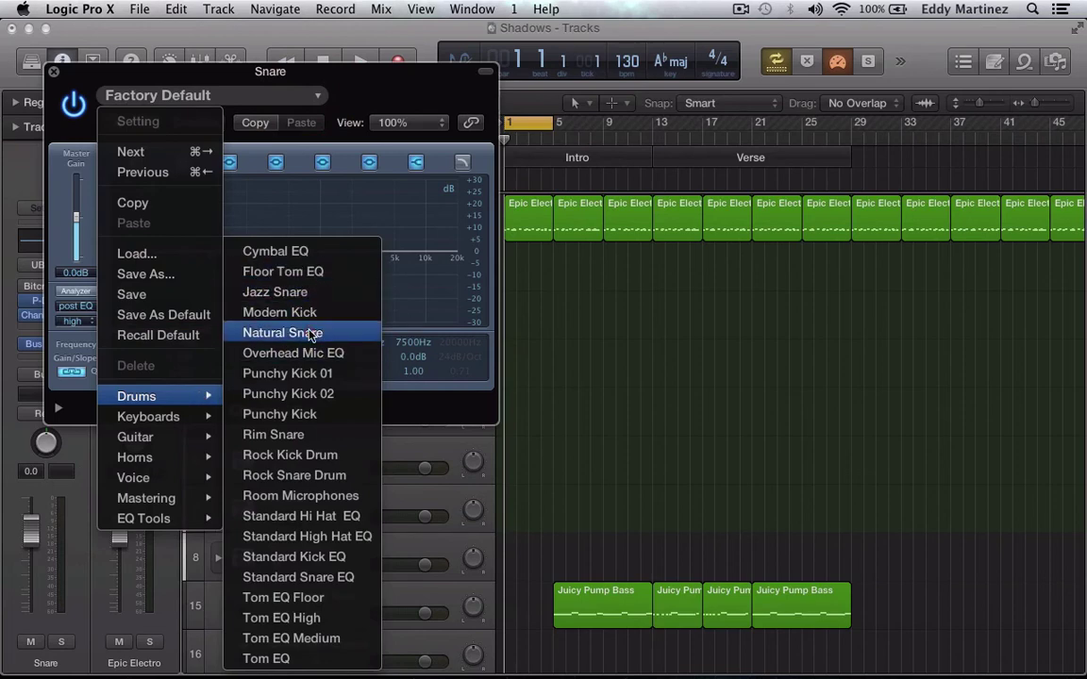
pyautogui.click(283, 333)
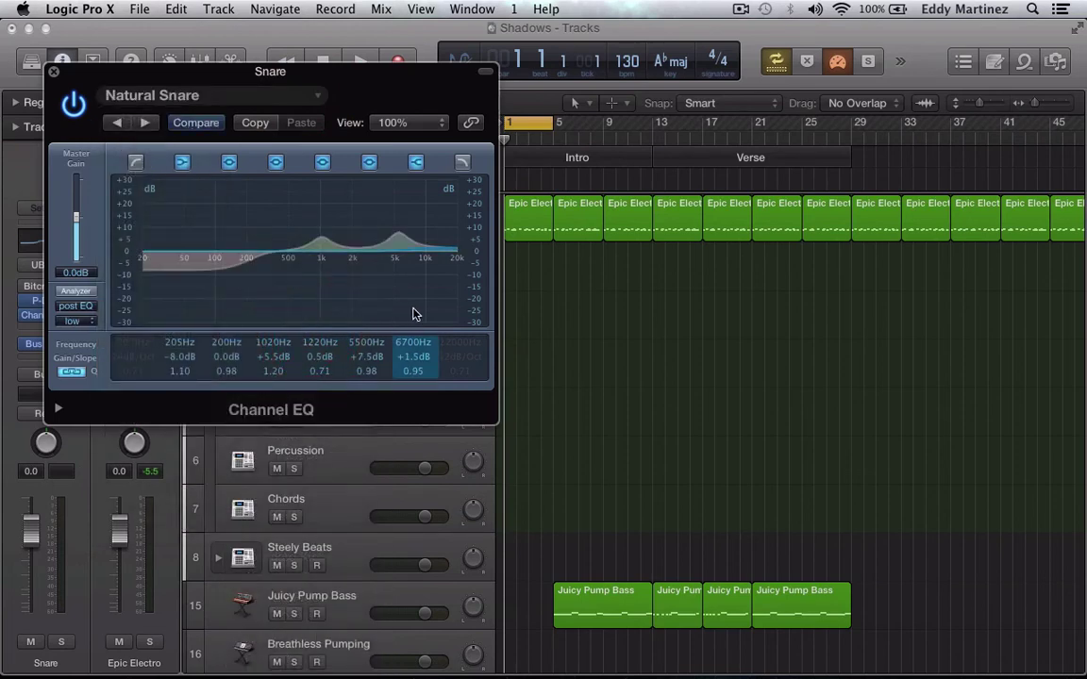
# Step: Play the cycled section and compare the Snare sound with its Channel EQ bypassed and active
pyautogui.press('space')
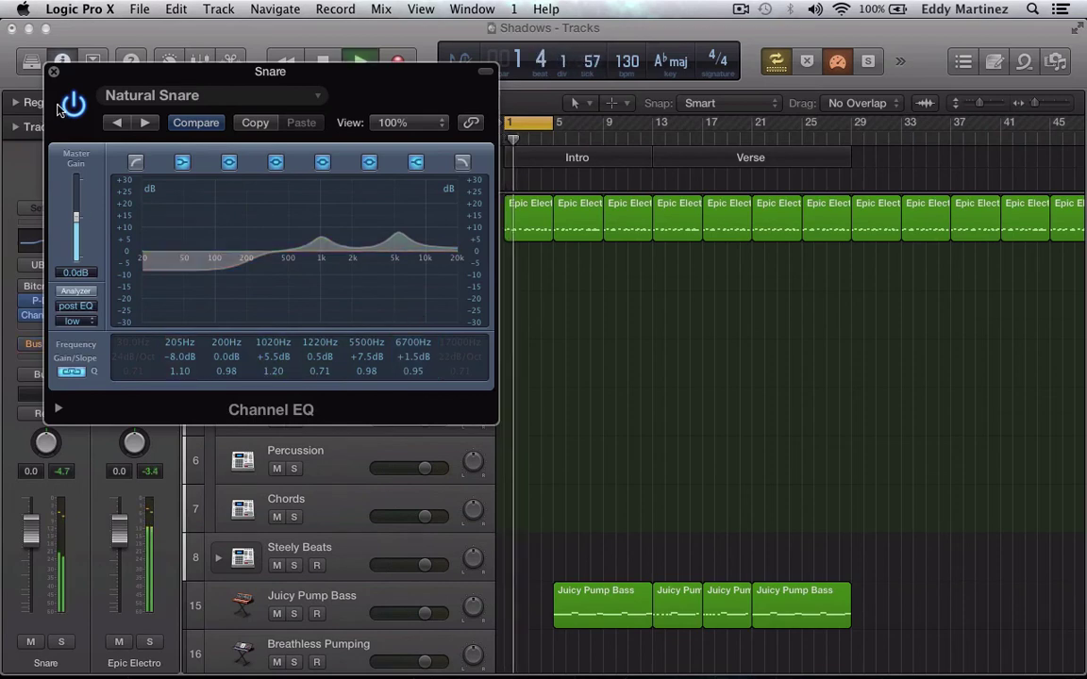
pyautogui.click(67, 105)
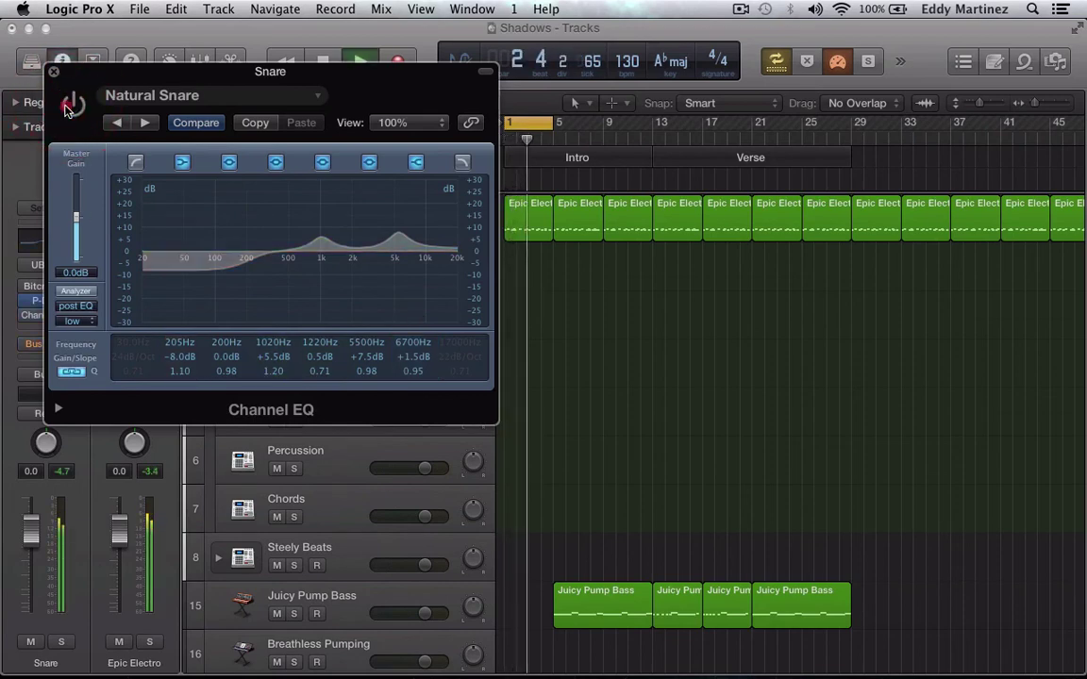
pyautogui.click(74, 108)
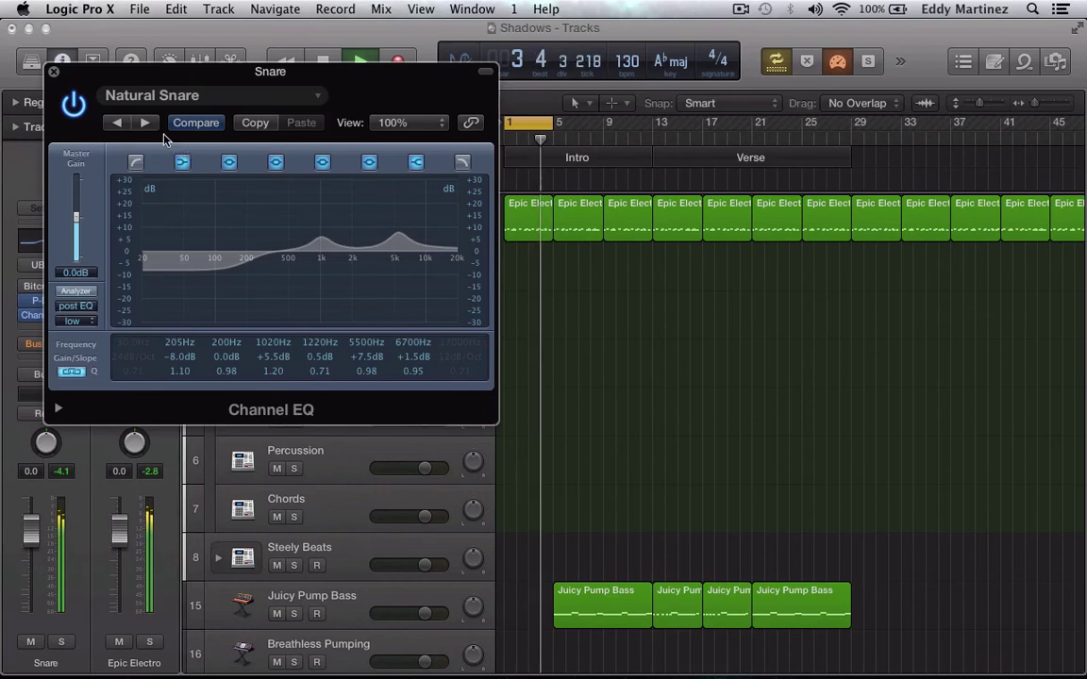
# Step: Try the Rock Snare Drum preset on the Snare's Channel EQ and step back through the drum presets to Natural Snare
pyautogui.click(317, 95)
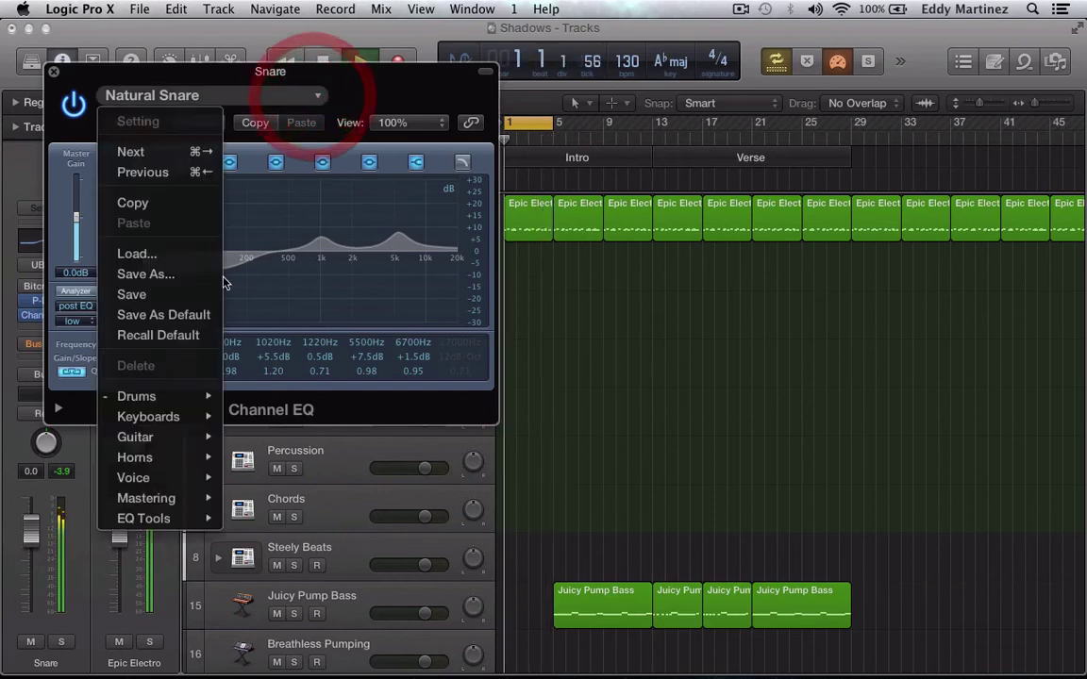
pyautogui.moveTo(209, 408)
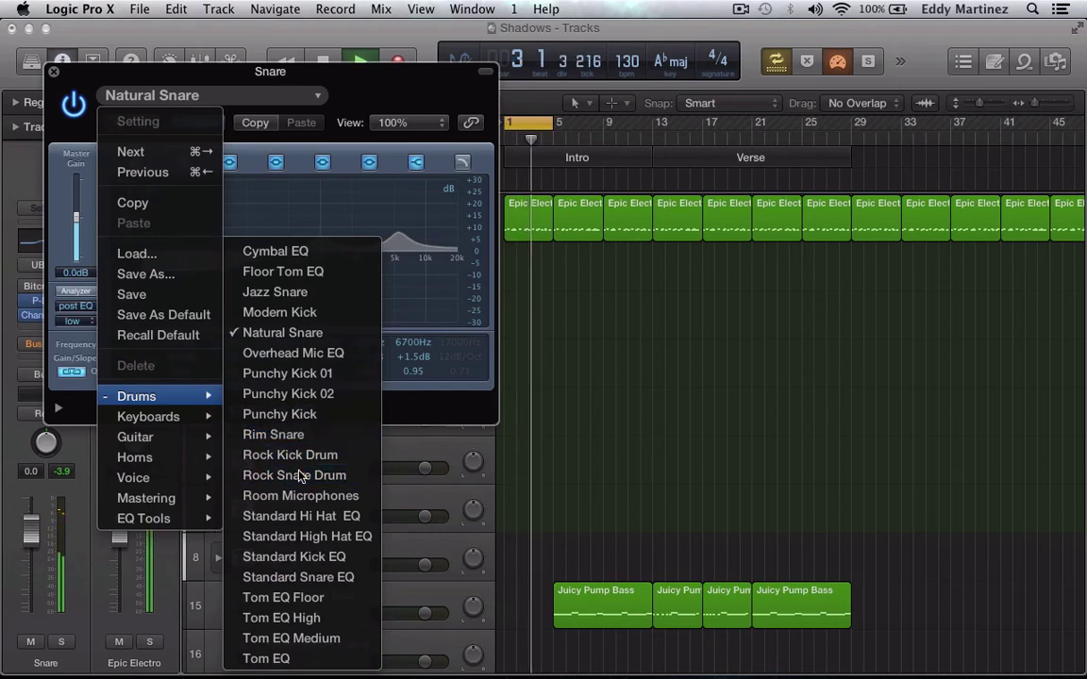
pyautogui.click(296, 475)
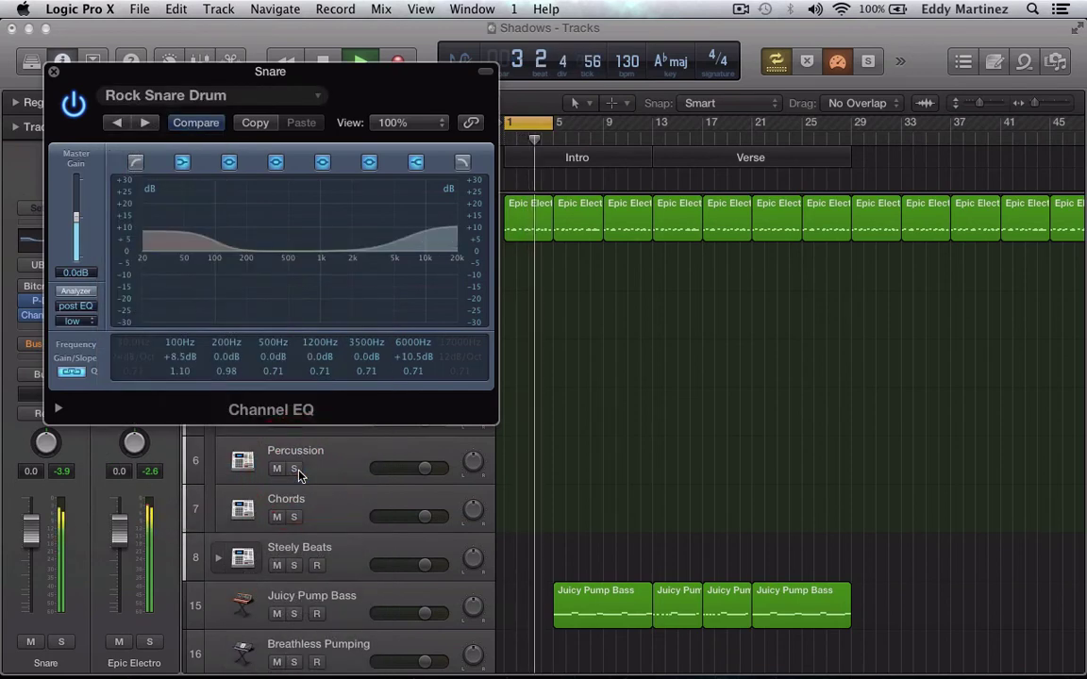
pyautogui.click(116, 123)
pyautogui.click(116, 123)
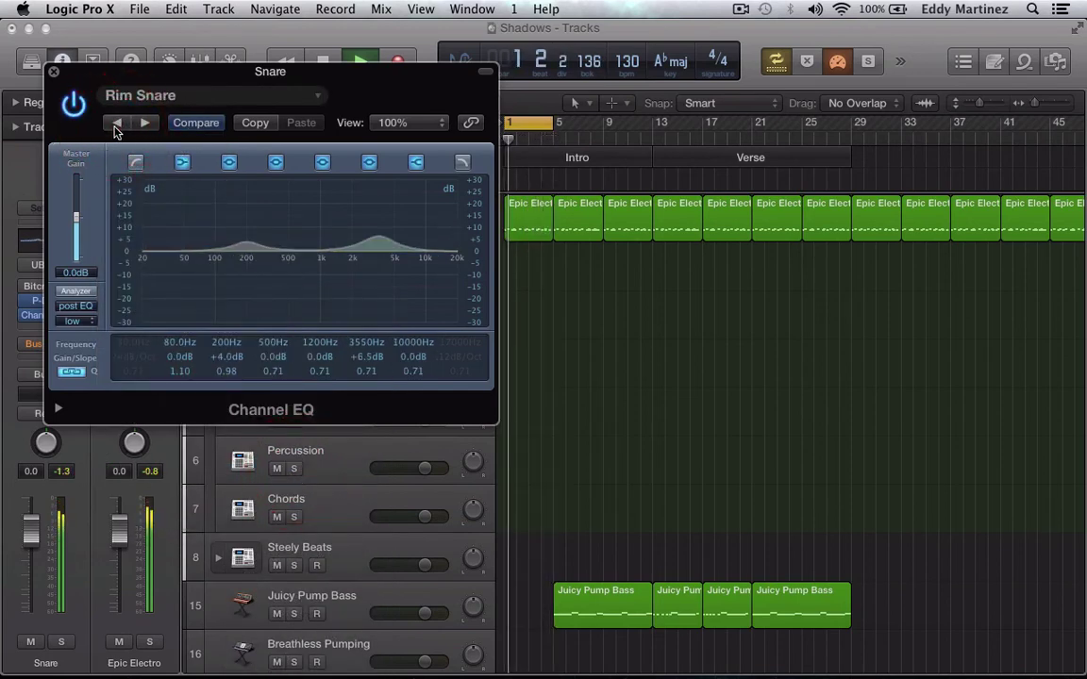
pyautogui.click(116, 123)
pyautogui.click(116, 123)
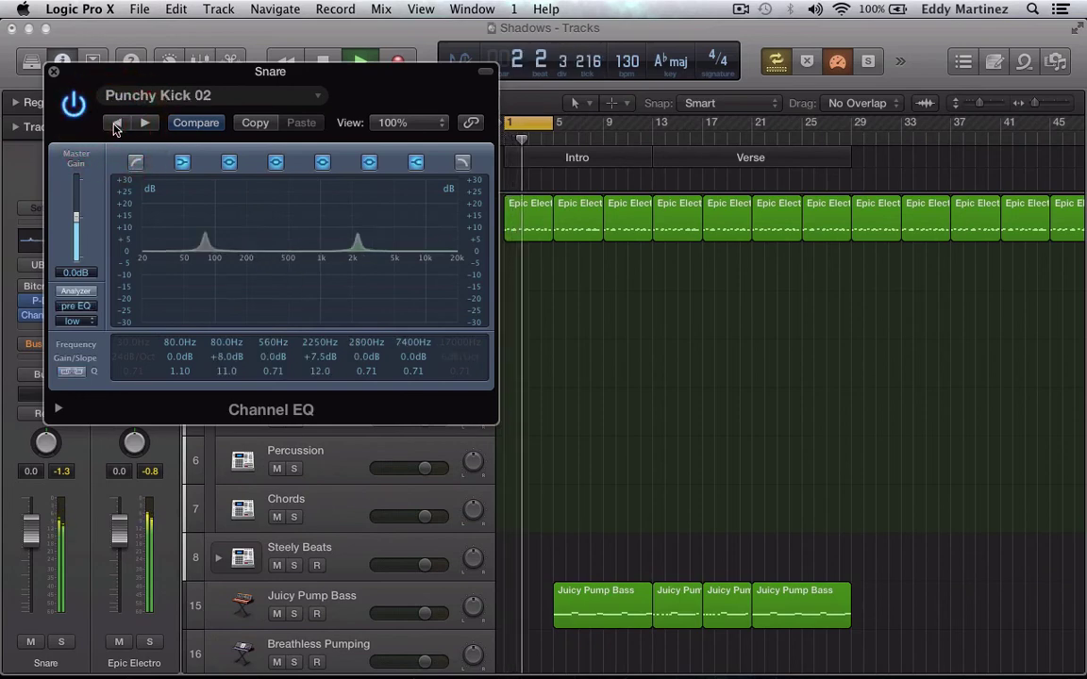
pyautogui.click(117, 124)
pyautogui.click(116, 124)
pyautogui.click(116, 123)
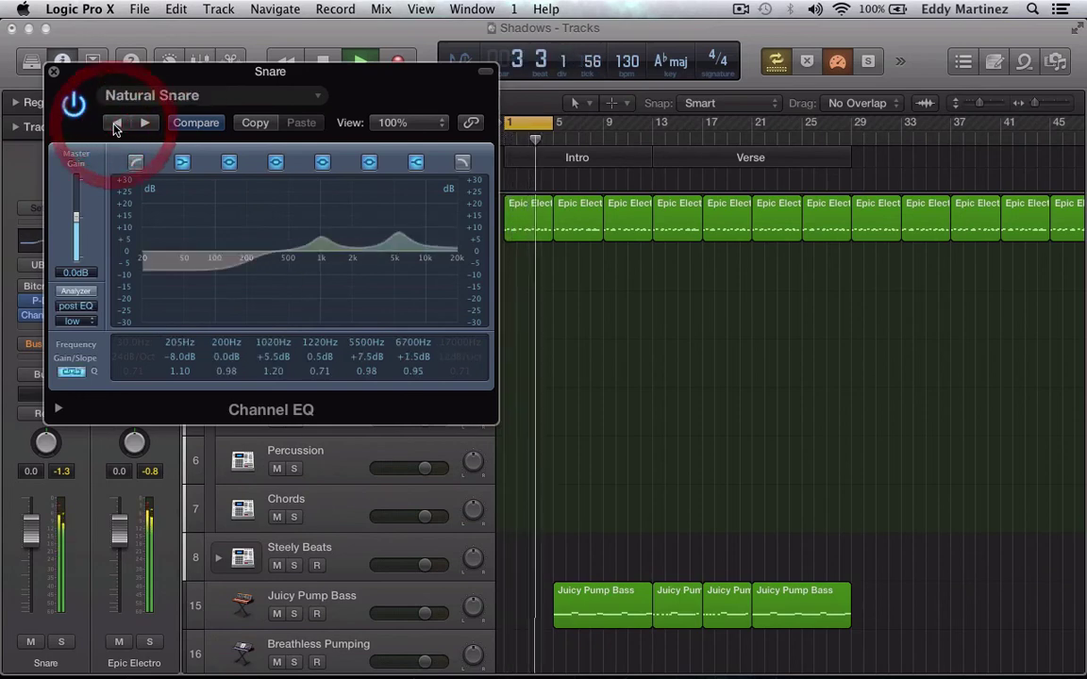
# Step: Load the Standard Snare EQ drum preset on the Snare's Channel EQ and close the plug-in
pyautogui.click(317, 95)
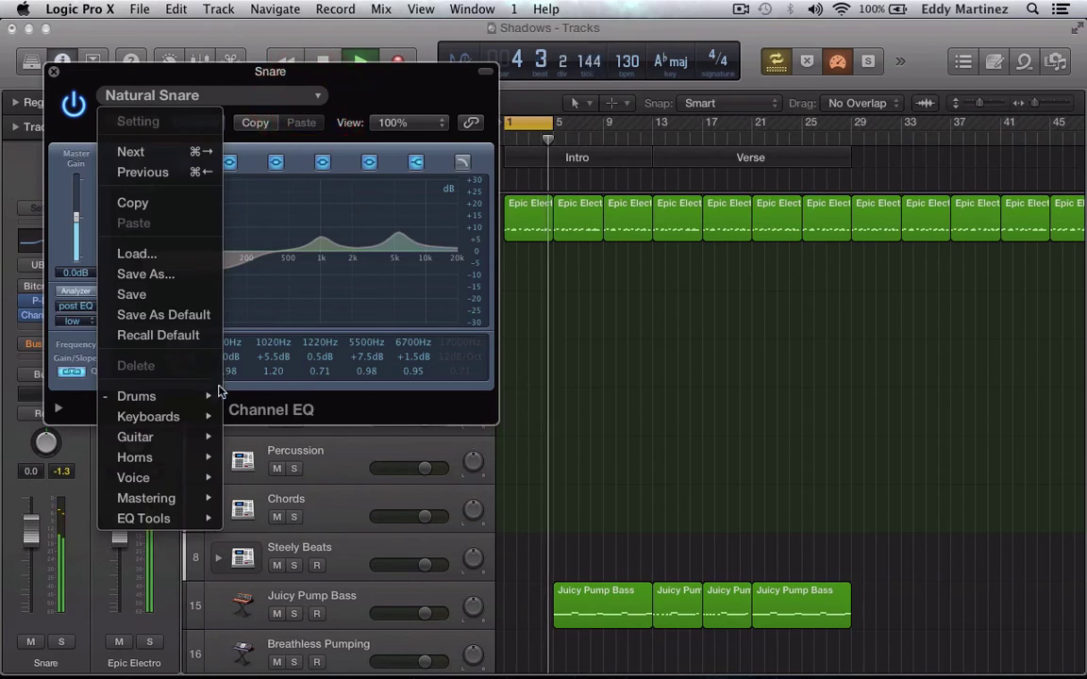
pyautogui.moveTo(137, 397)
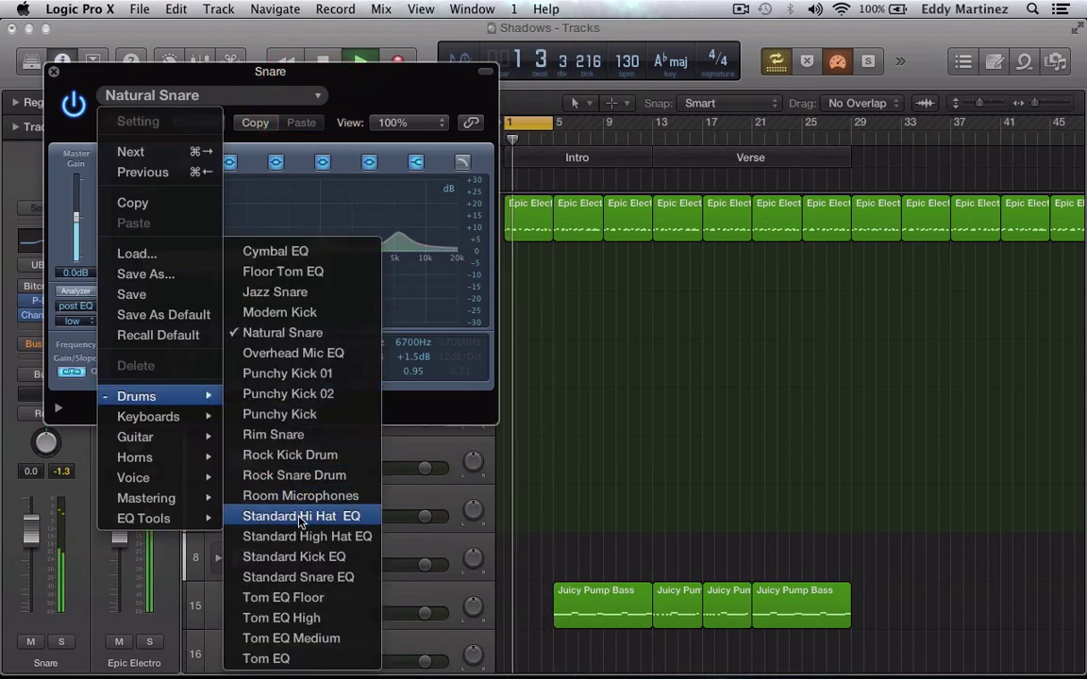
pyautogui.click(304, 576)
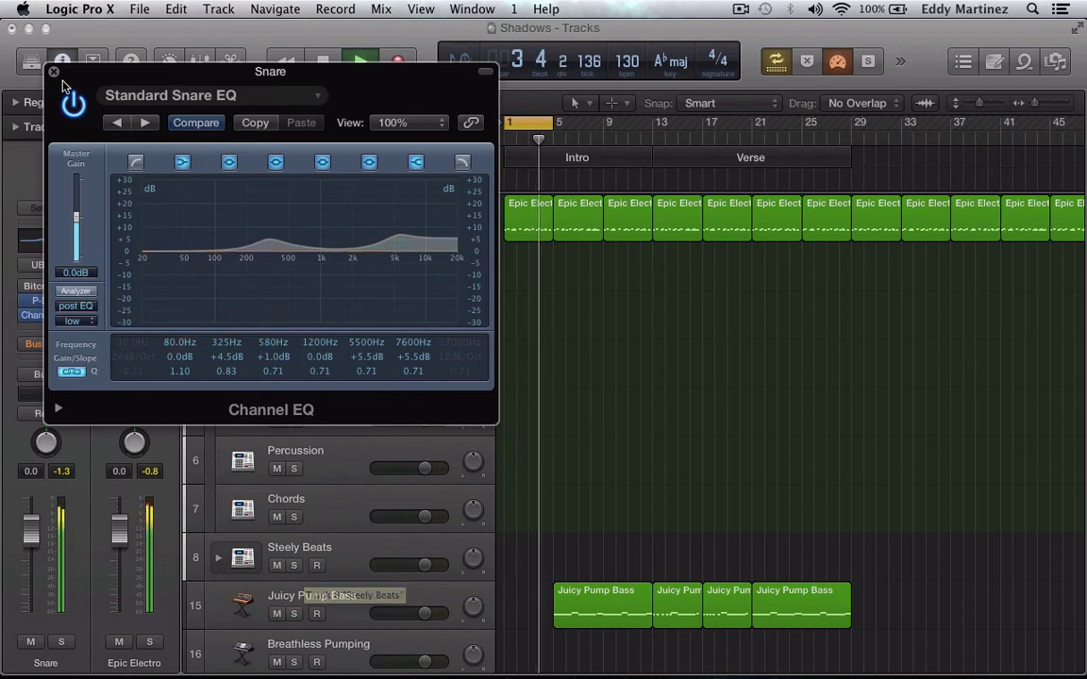
pyautogui.click(53, 71)
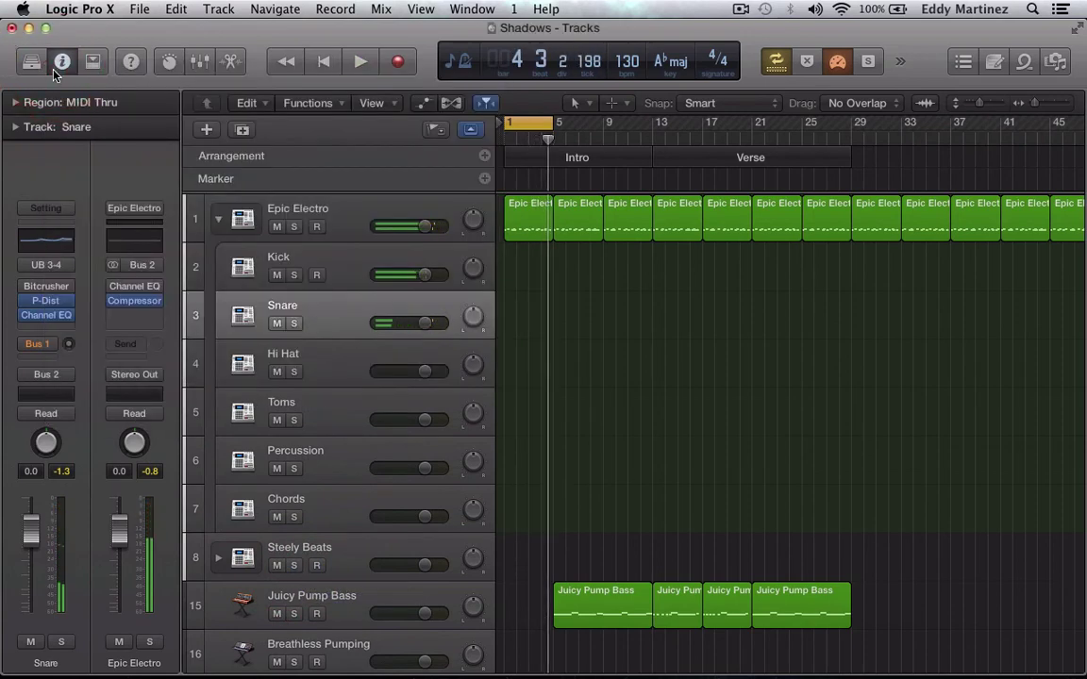
# Step: Add a Channel EQ to the Kick track and load the Modern Kick drum preset during playback
pyautogui.click(328, 262)
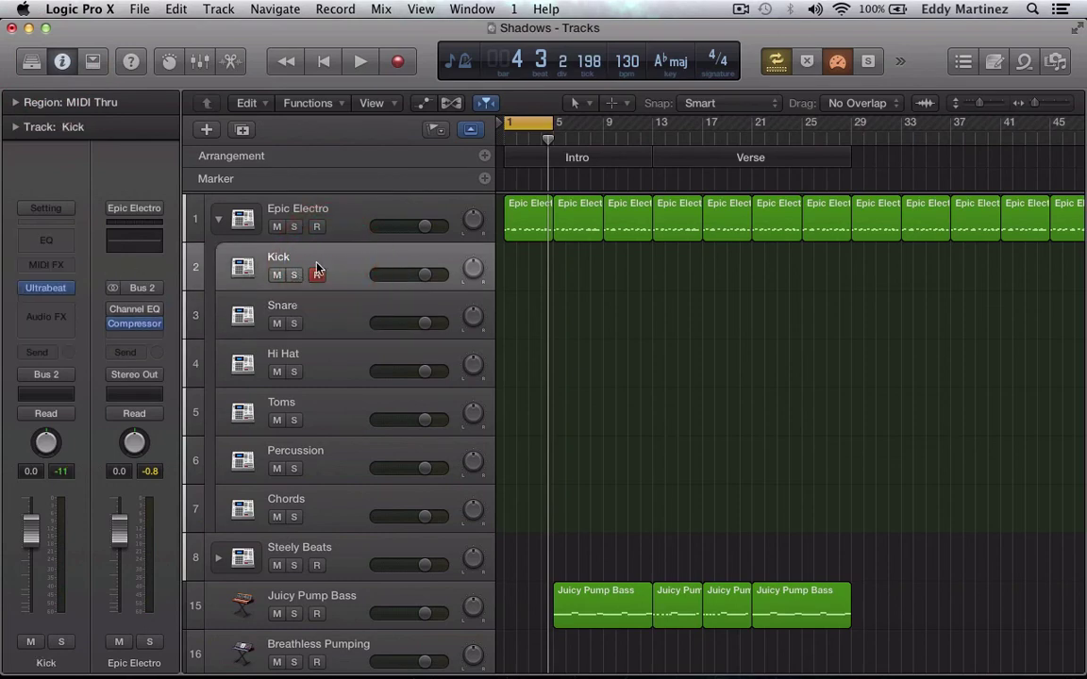
pyautogui.click(54, 240)
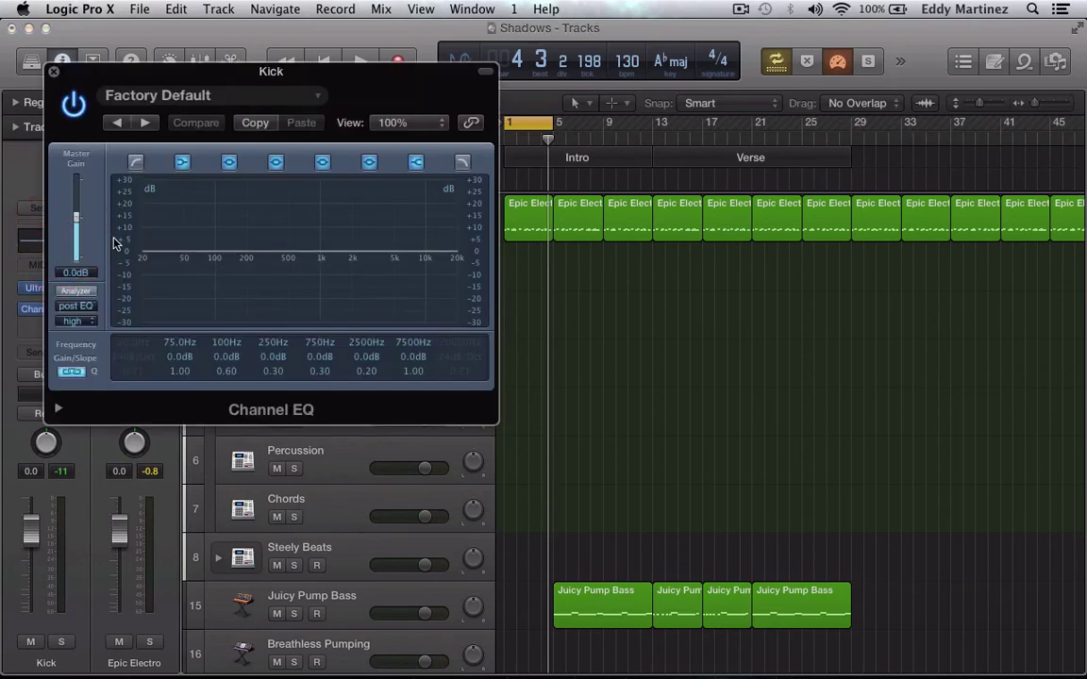
pyautogui.press('space')
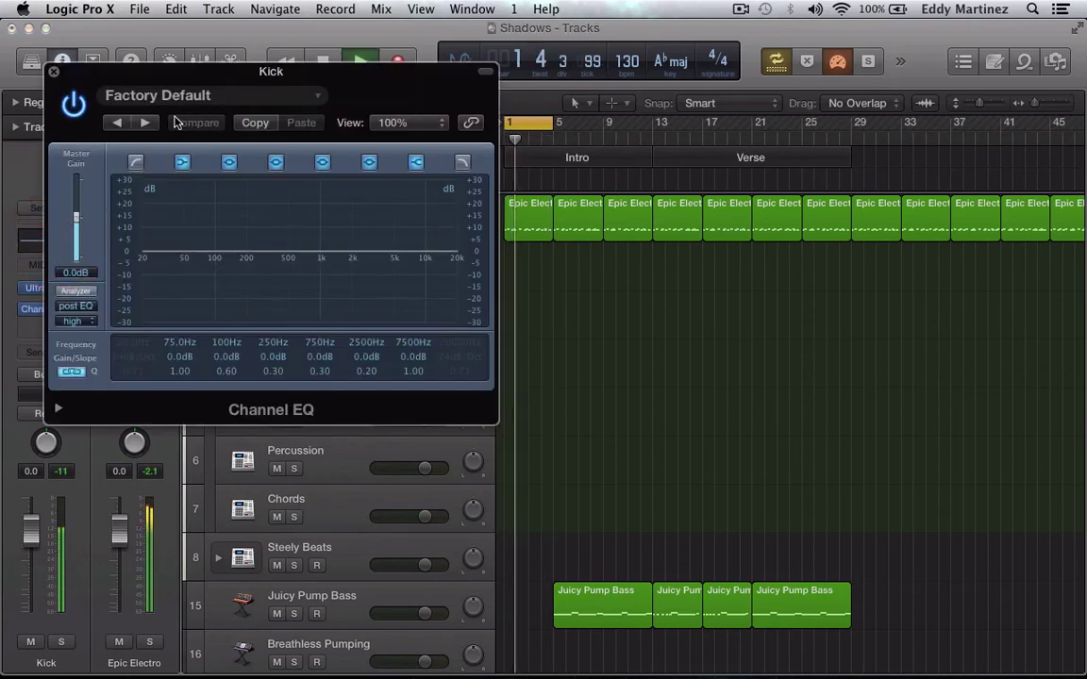
pyautogui.click(315, 95)
pyautogui.moveTo(151, 397)
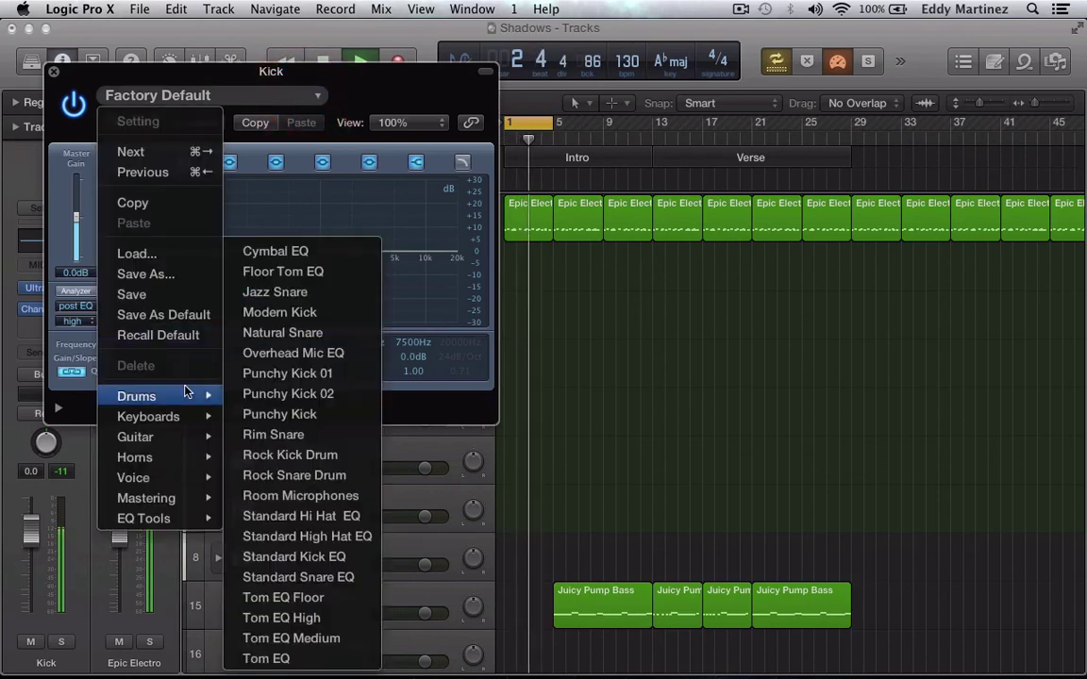
pyautogui.click(299, 320)
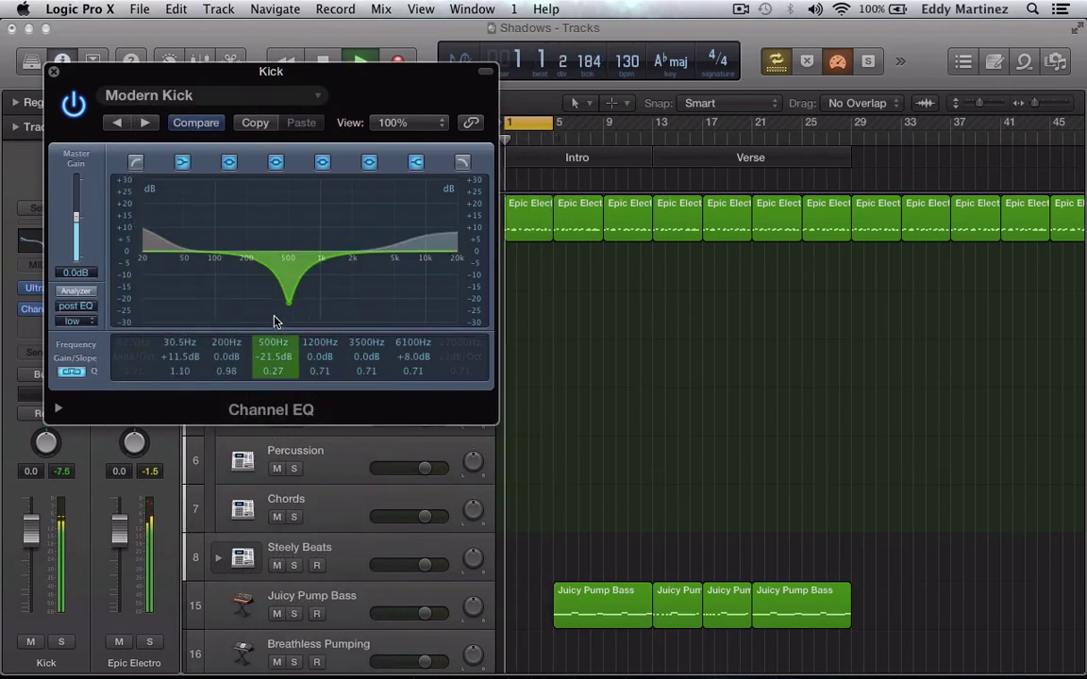
# Step: Move the EQ window clear of the track list, solo the Kick and audition the Punchy Kick 01 and Punchy Kick 02 presets
pyautogui.moveTo(118, 78); pyautogui.dragTo(698, 34)
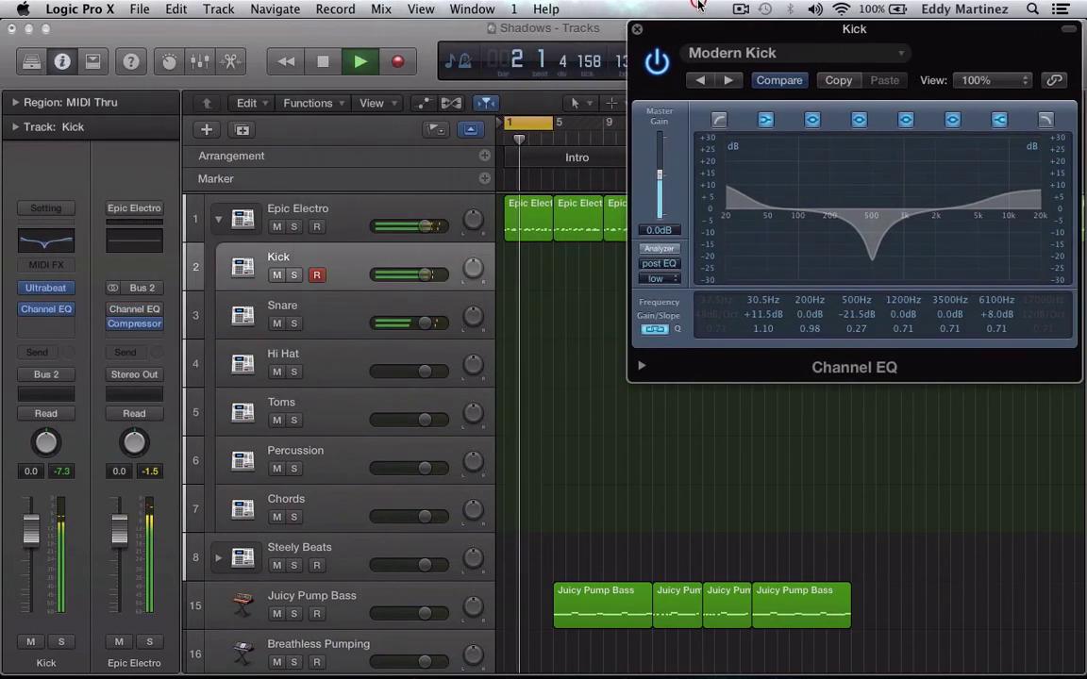
pyautogui.click(293, 275)
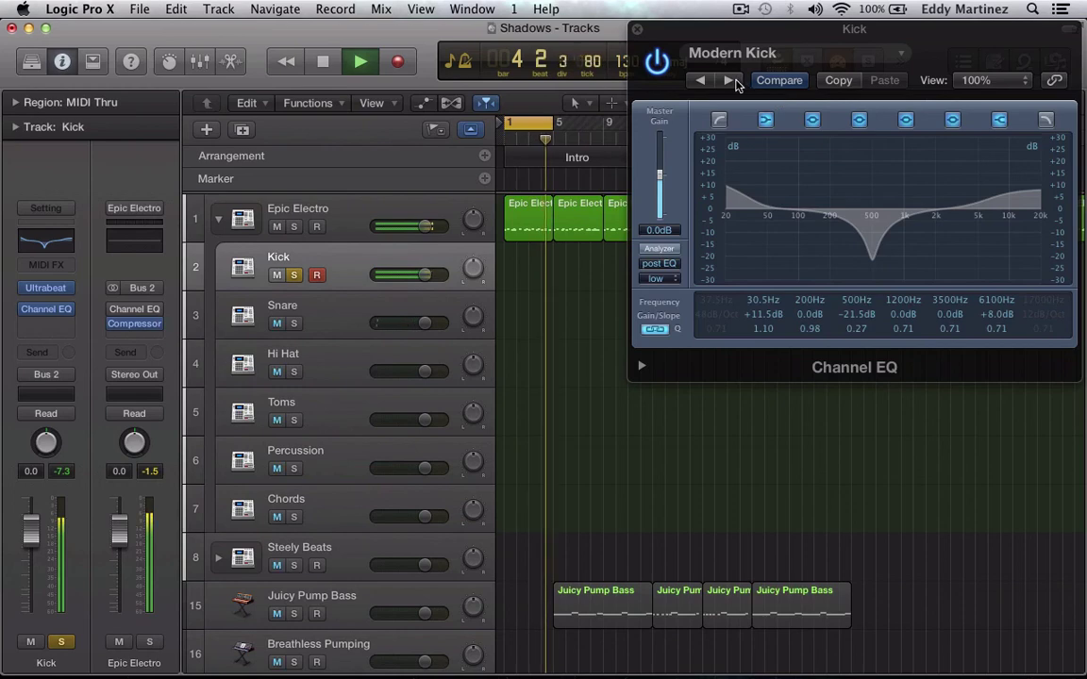
pyautogui.click(899, 57)
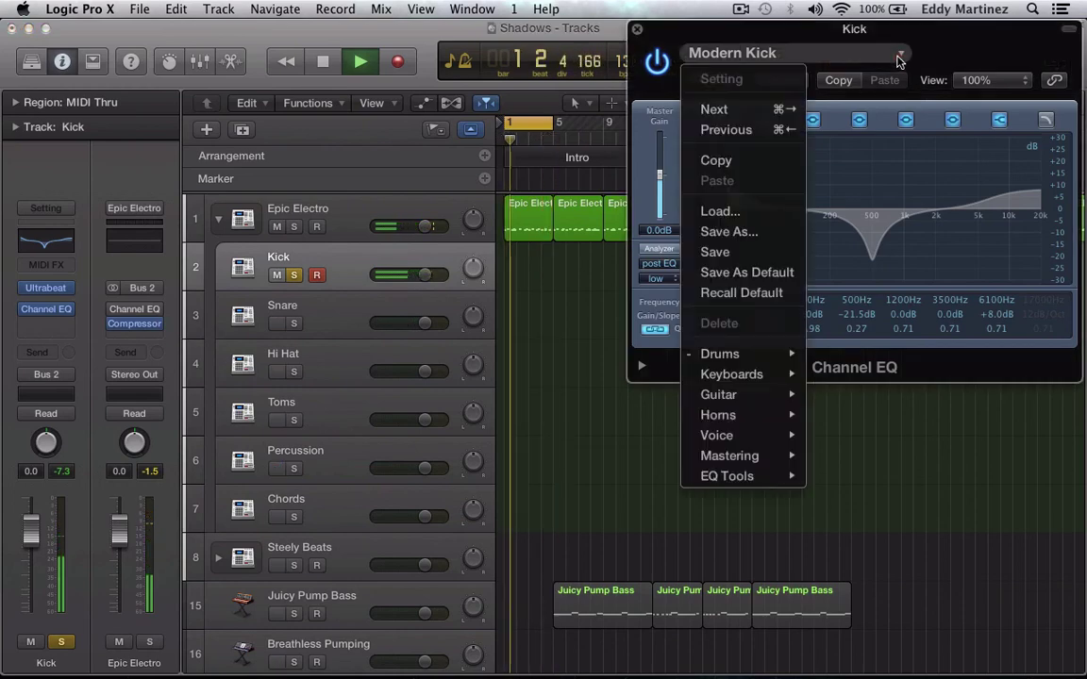
pyautogui.moveTo(769, 357)
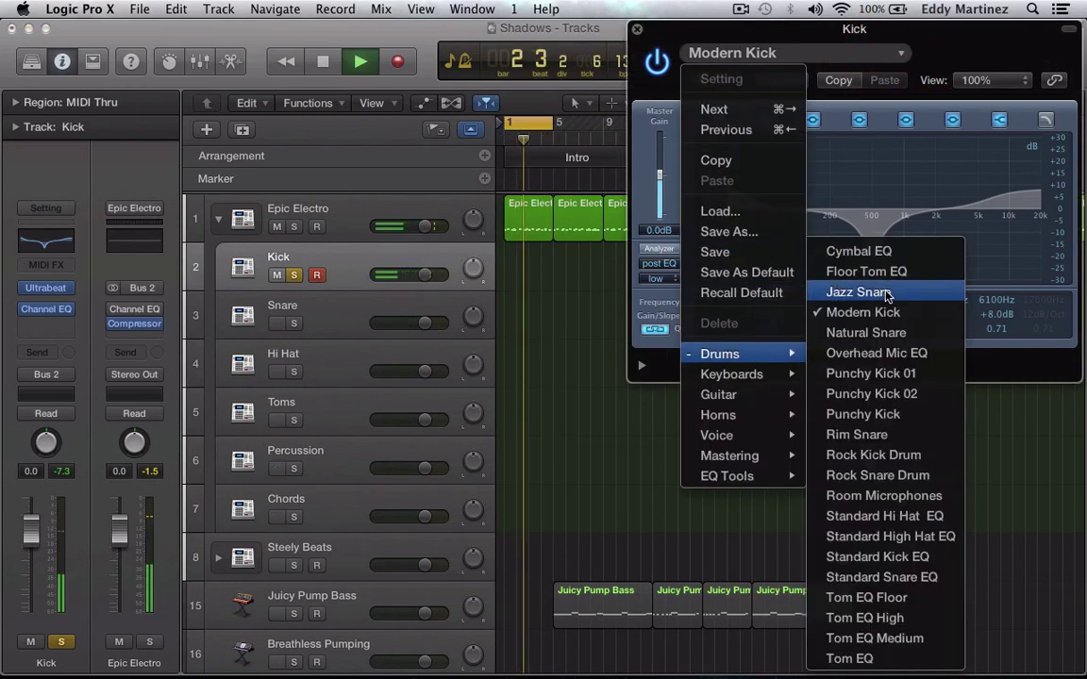
pyautogui.click(896, 373)
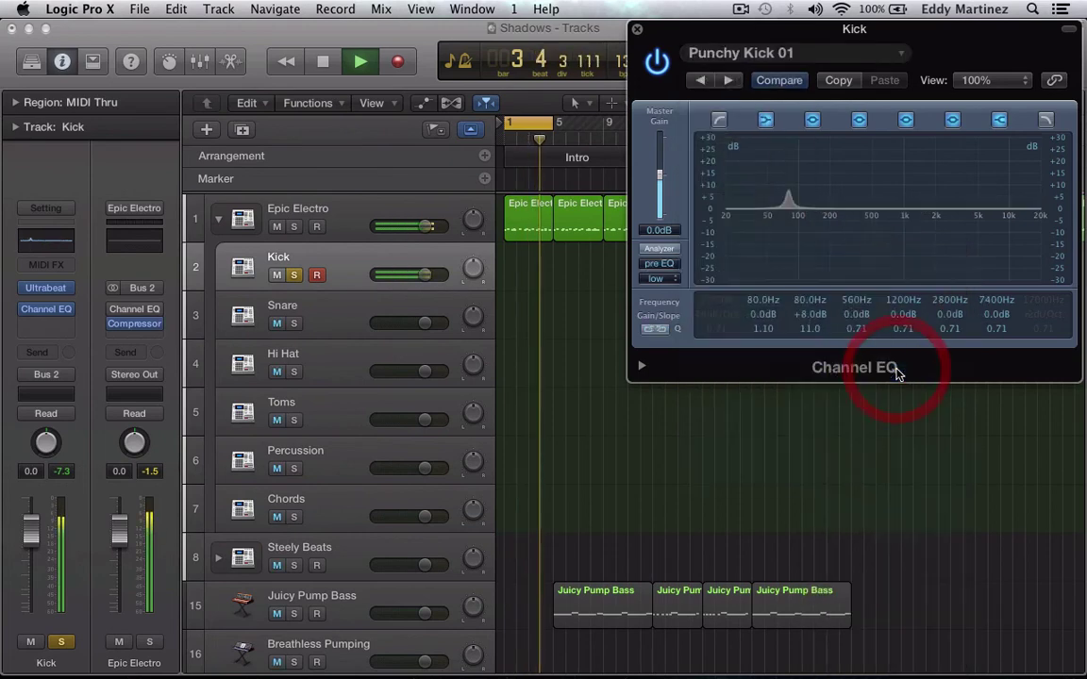
pyautogui.click(730, 81)
# Step: Load the Rock Kick Drum preset on the Kick's Channel EQ, close the plug-in and unsolo the Kick
pyautogui.click(876, 59)
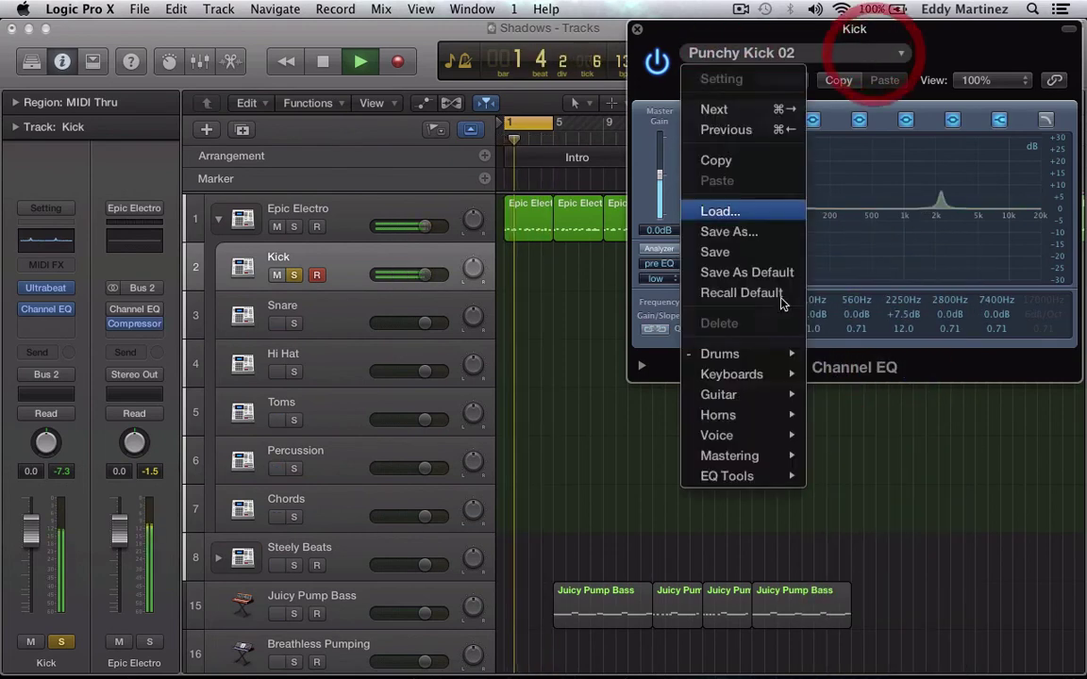
pyautogui.moveTo(727, 354)
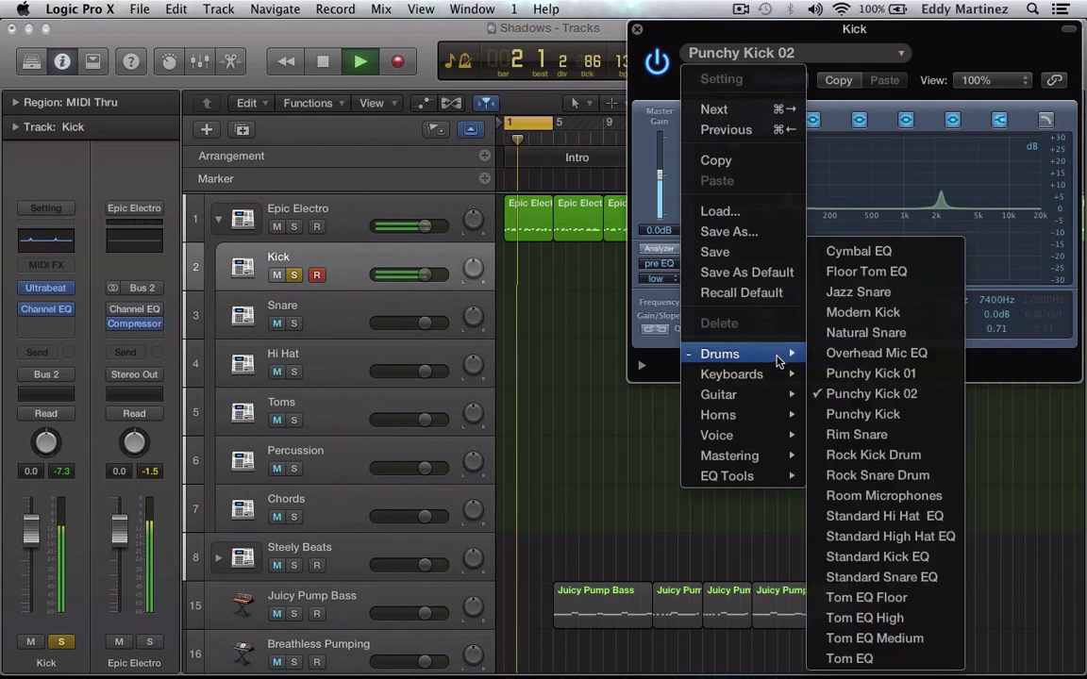
pyautogui.click(883, 455)
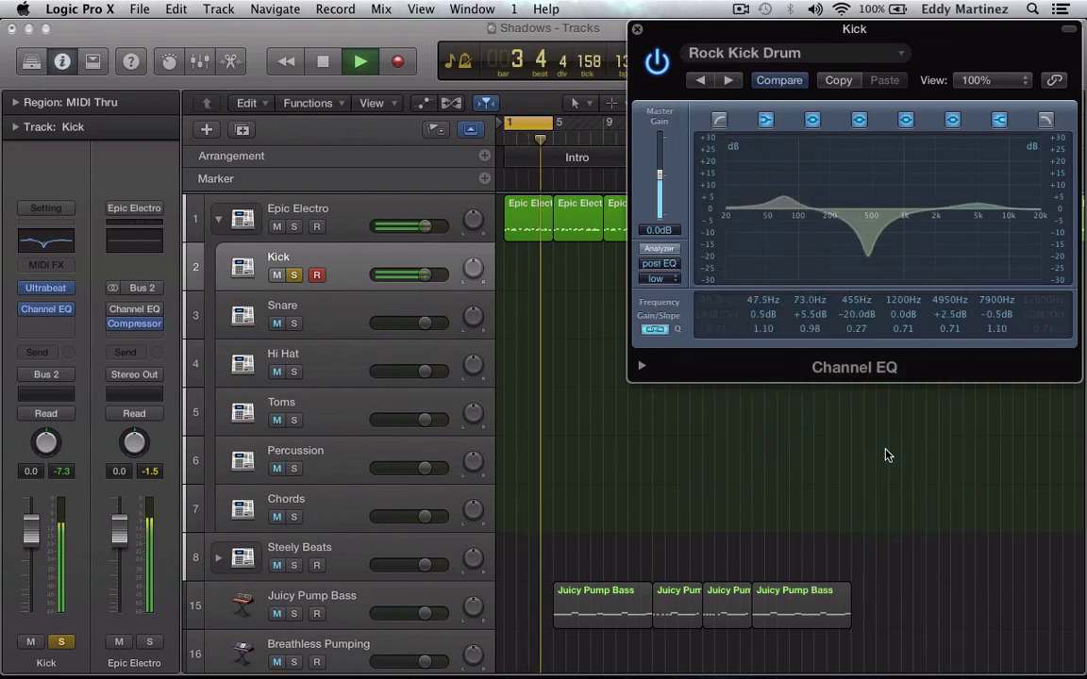
pyautogui.click(637, 31)
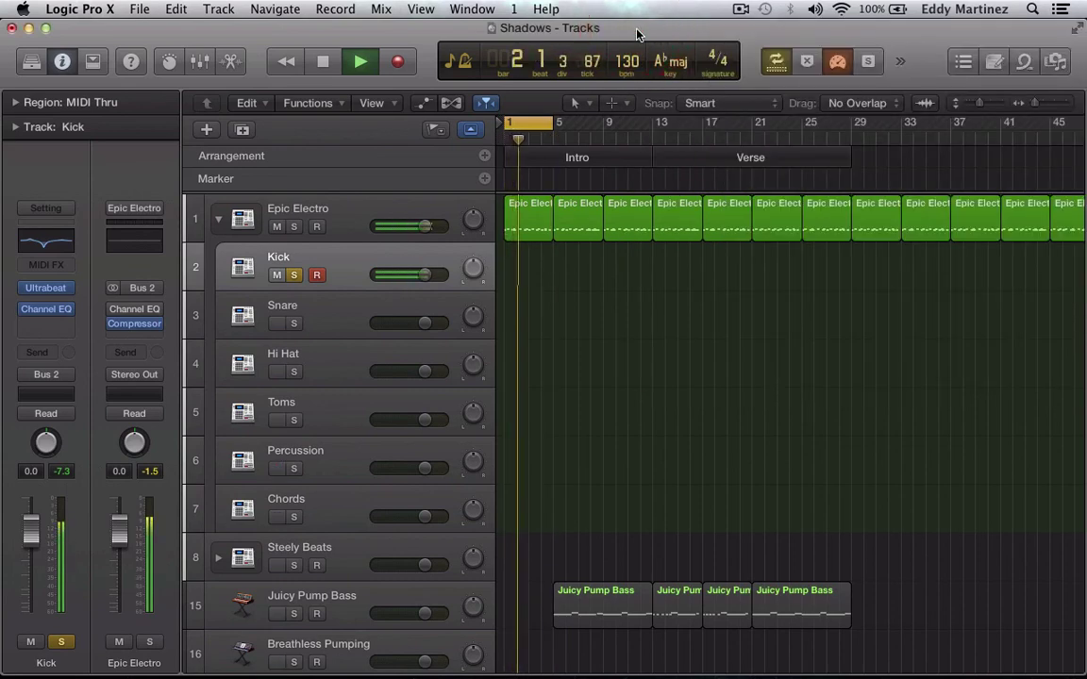
pyautogui.click(293, 275)
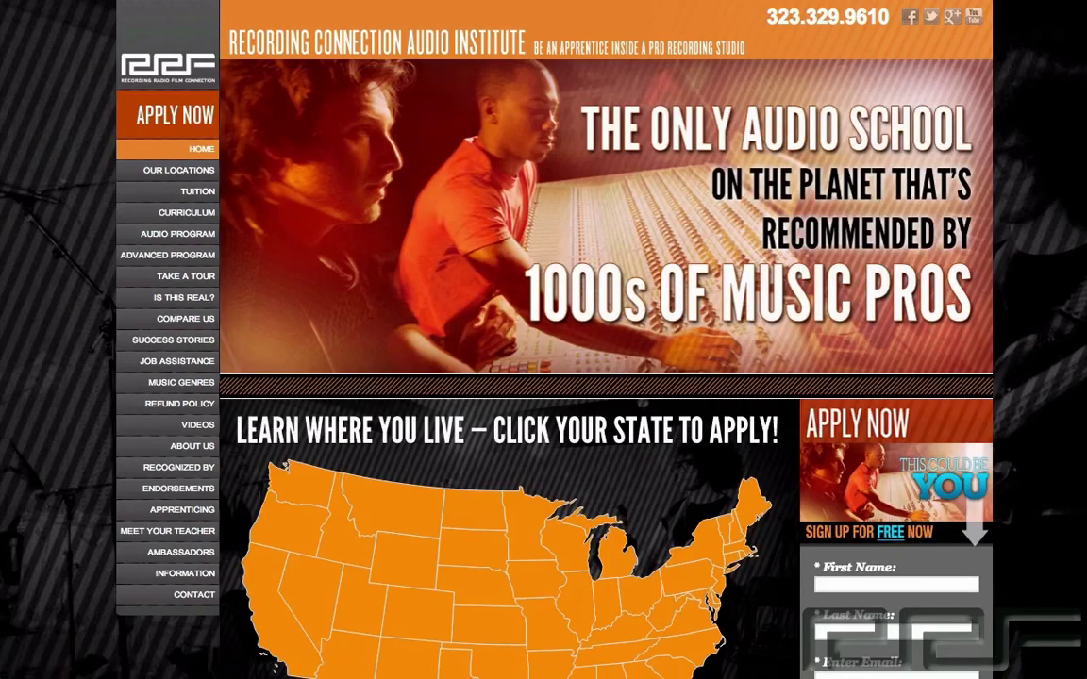
# Step: Look through the Recording Connection Audio Institute website, viewing its home page, Apply Now form and Success Stories page
pyautogui.scroll(-5, 509, 340)
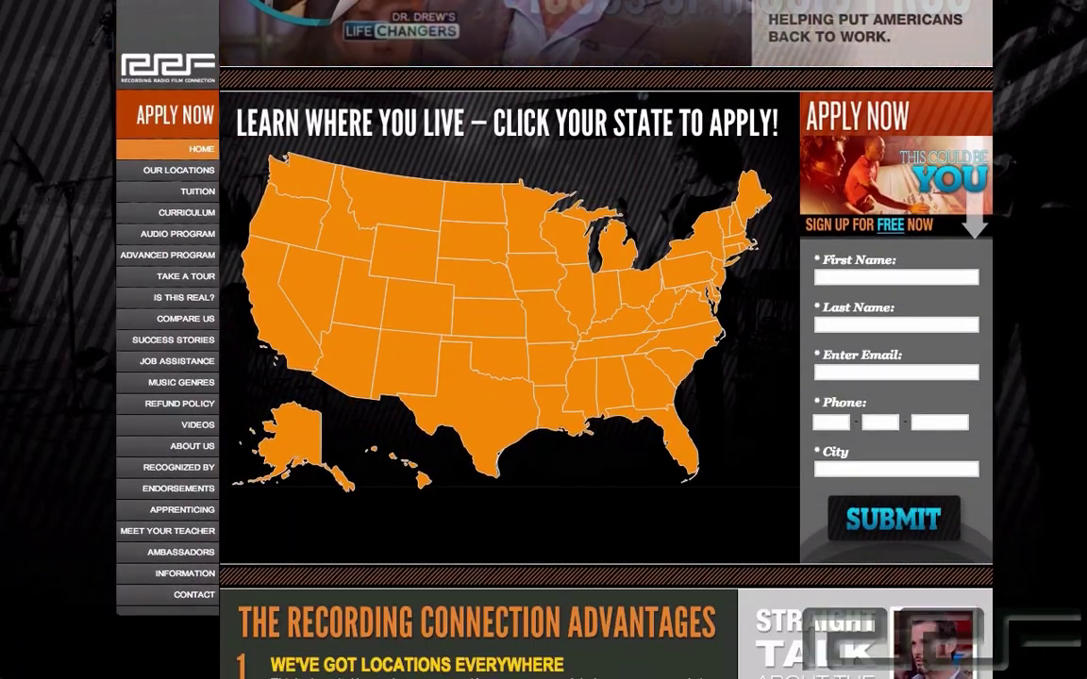
pyautogui.scroll(5, 509, 340)
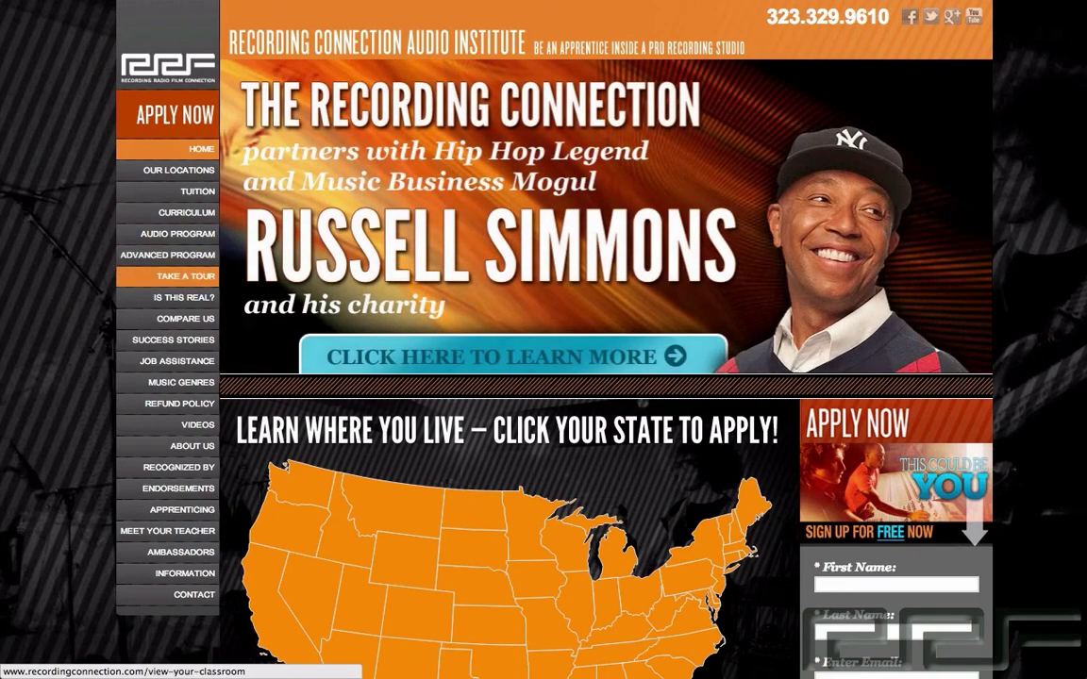
pyautogui.click(186, 275)
pyautogui.click(294, 377)
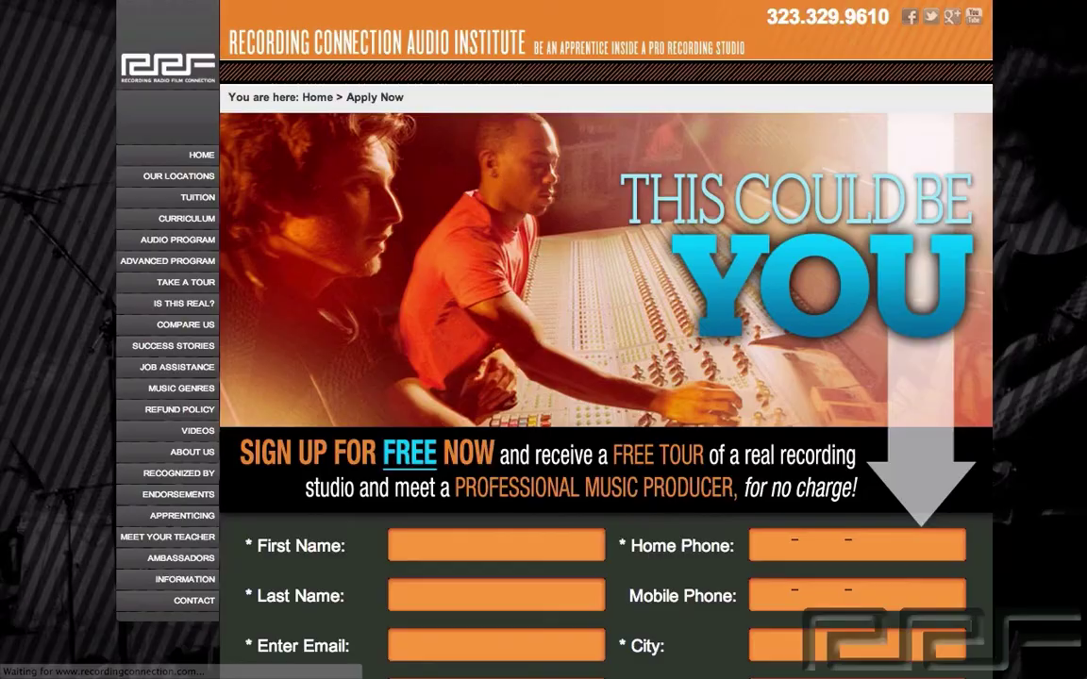
pyautogui.scroll(5, 603, 340)
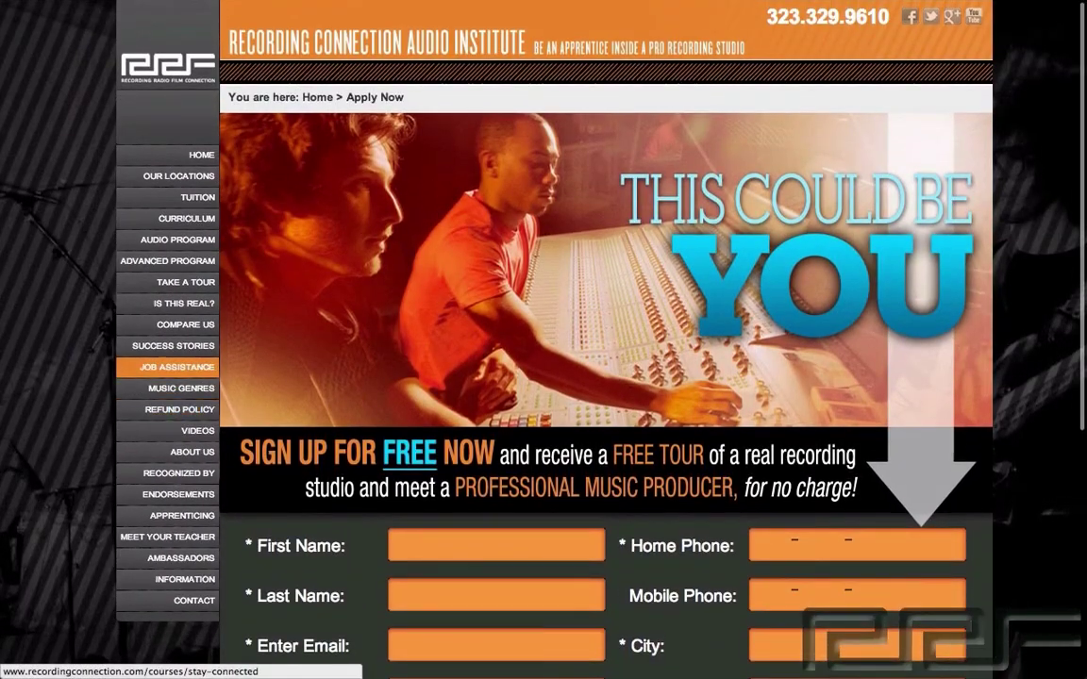
pyautogui.click(172, 345)
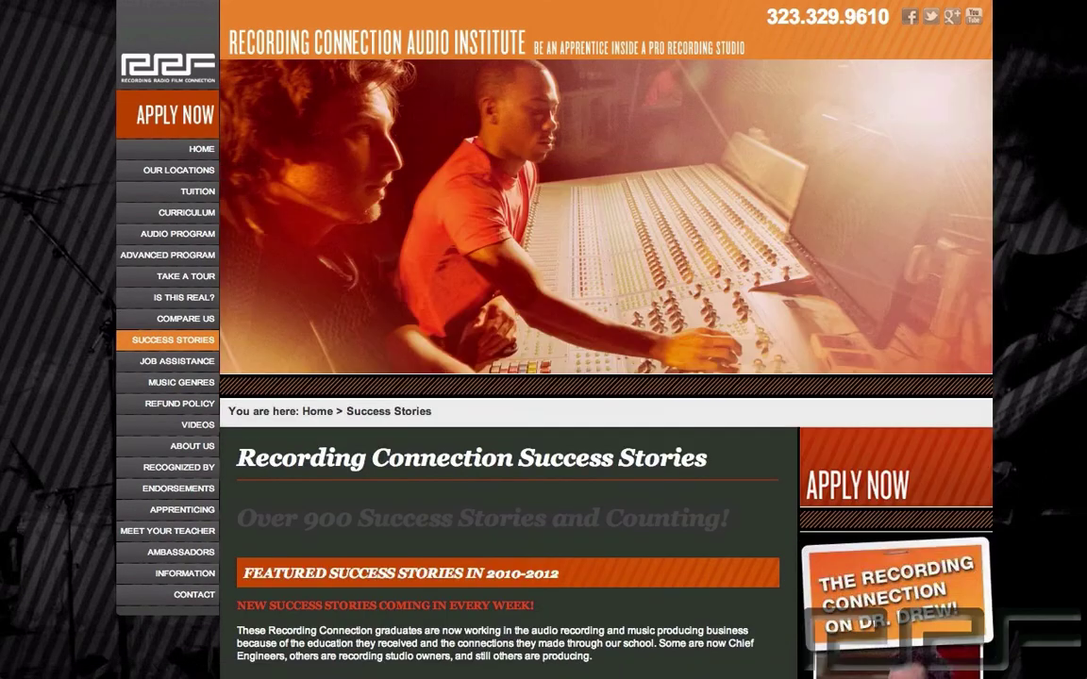